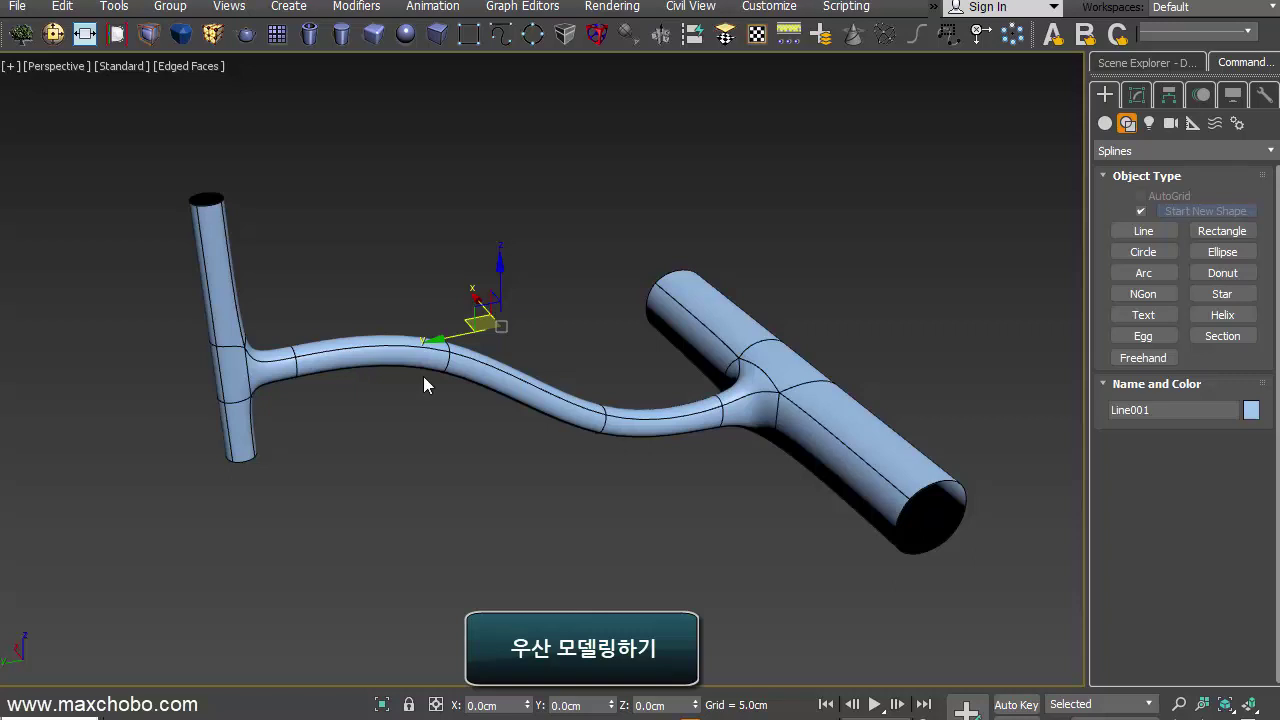
- Orbit the view to inspect the finished curved handle, then start a new scene
mouse_move(394, 403)
alt+middle_down()
mouse_move(391, 414)
mouse_move(334, 396)
mouse_move(333, 379)
mouse_move(423, 369)
mouse_move(502, 316)
mouse_move(440, 390)
mouse_move(378, 416)
alt+middle_up()
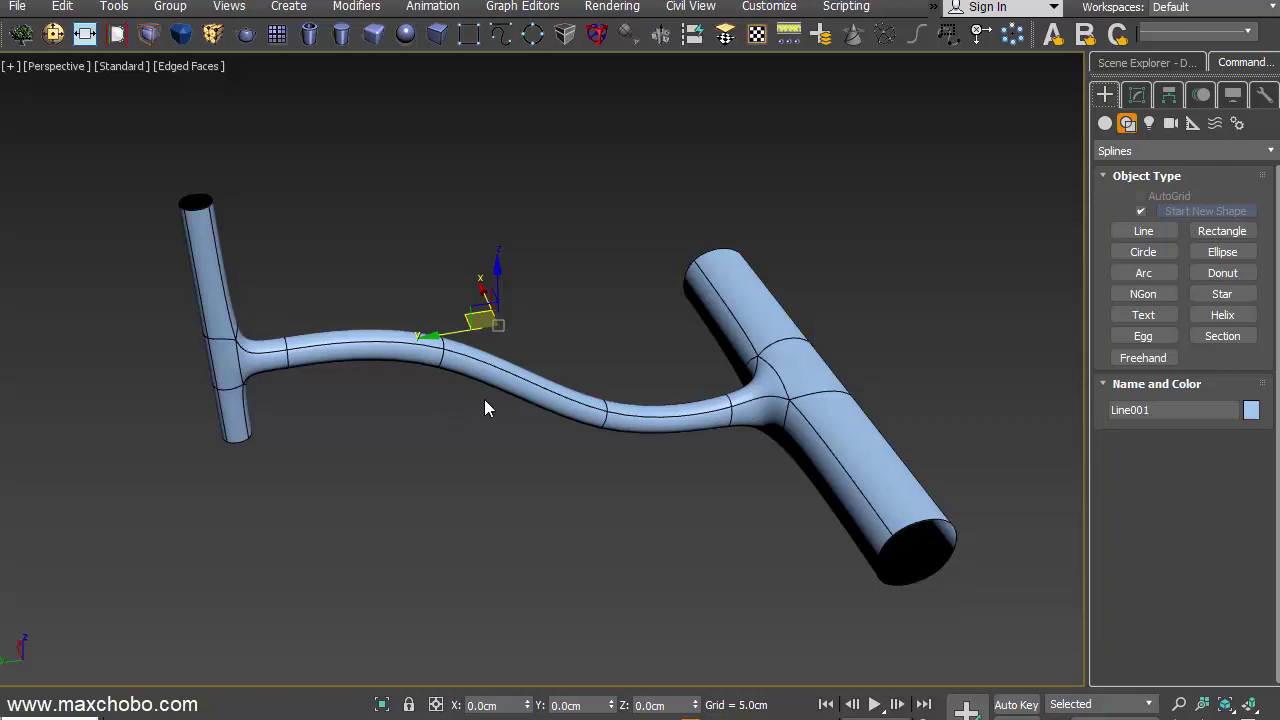
key(ctrl+n)
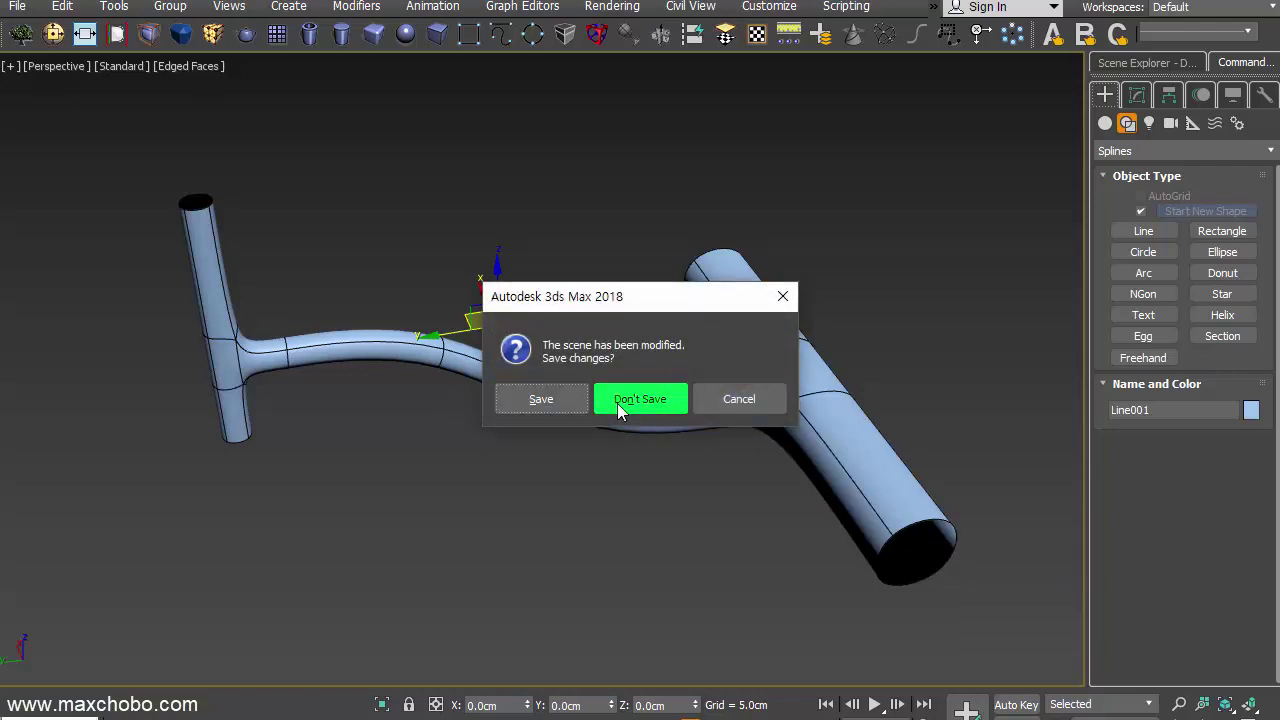
- Discard the old handle without saving and reset to an empty scene
click(617, 403)
click(586, 399)
key(alt+w)
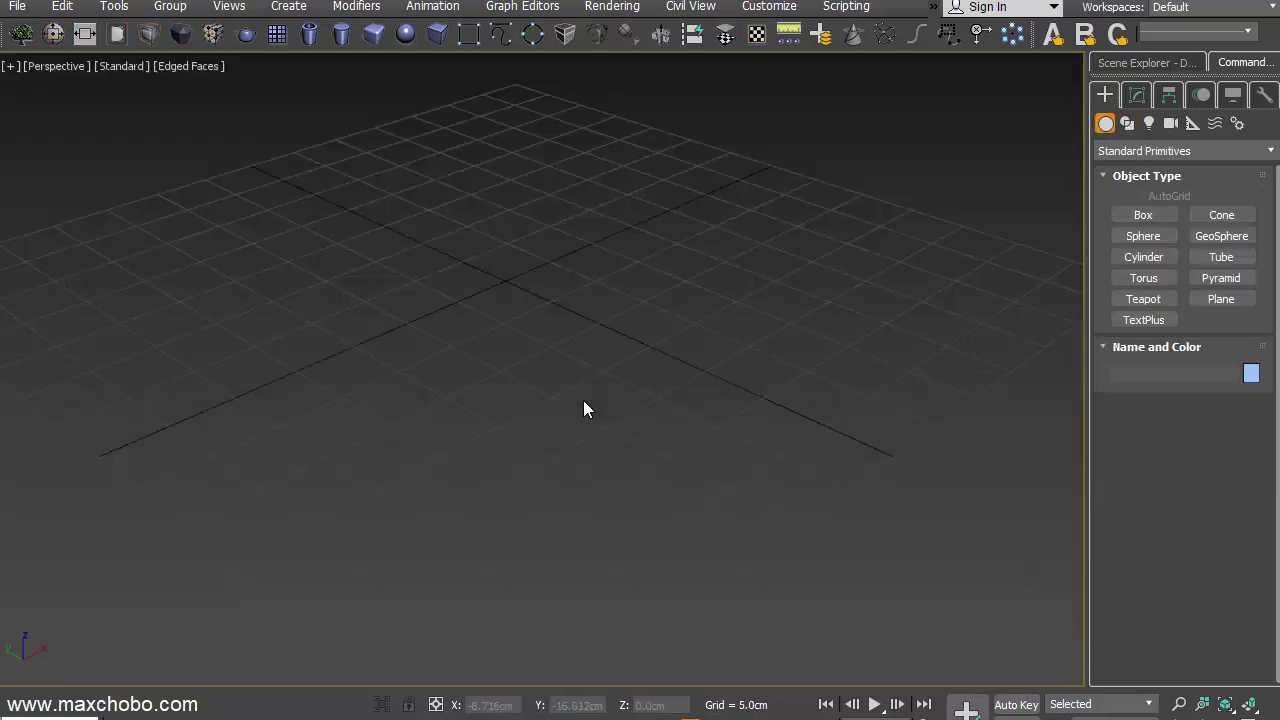
- Switch to the Left view and check the snap options without changing them
key(l)
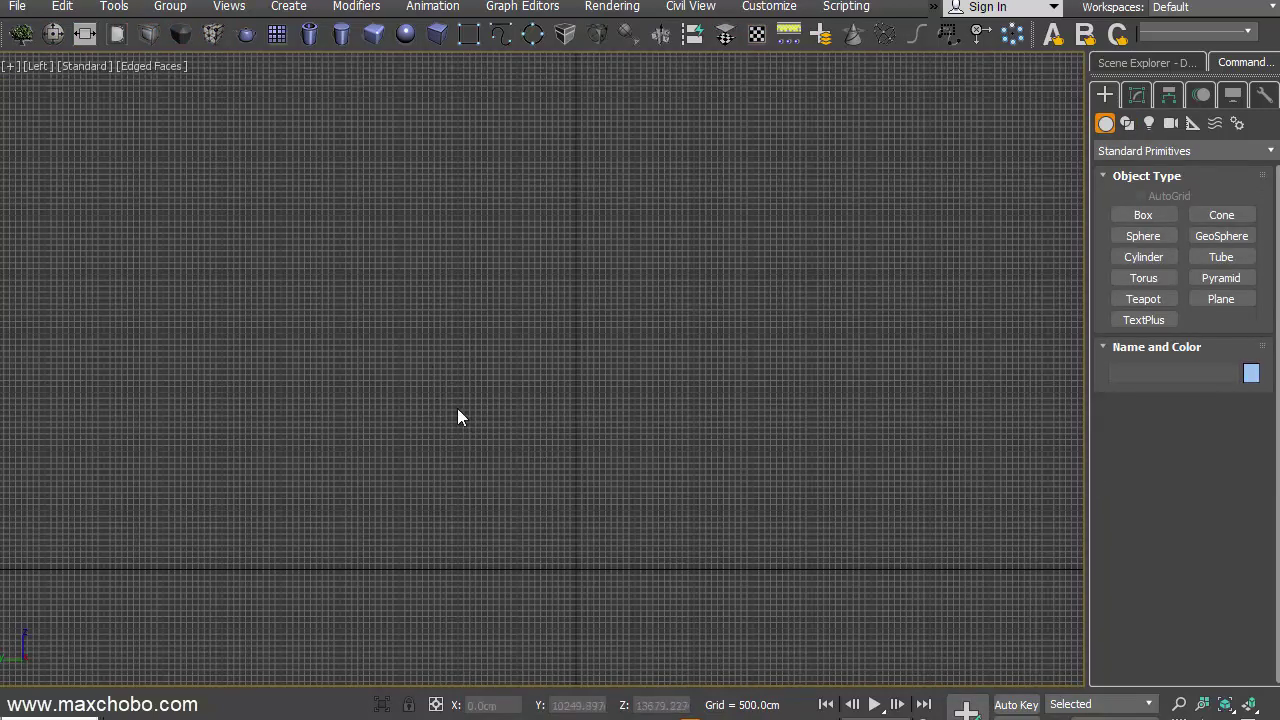
shift+right_click(520, 411)
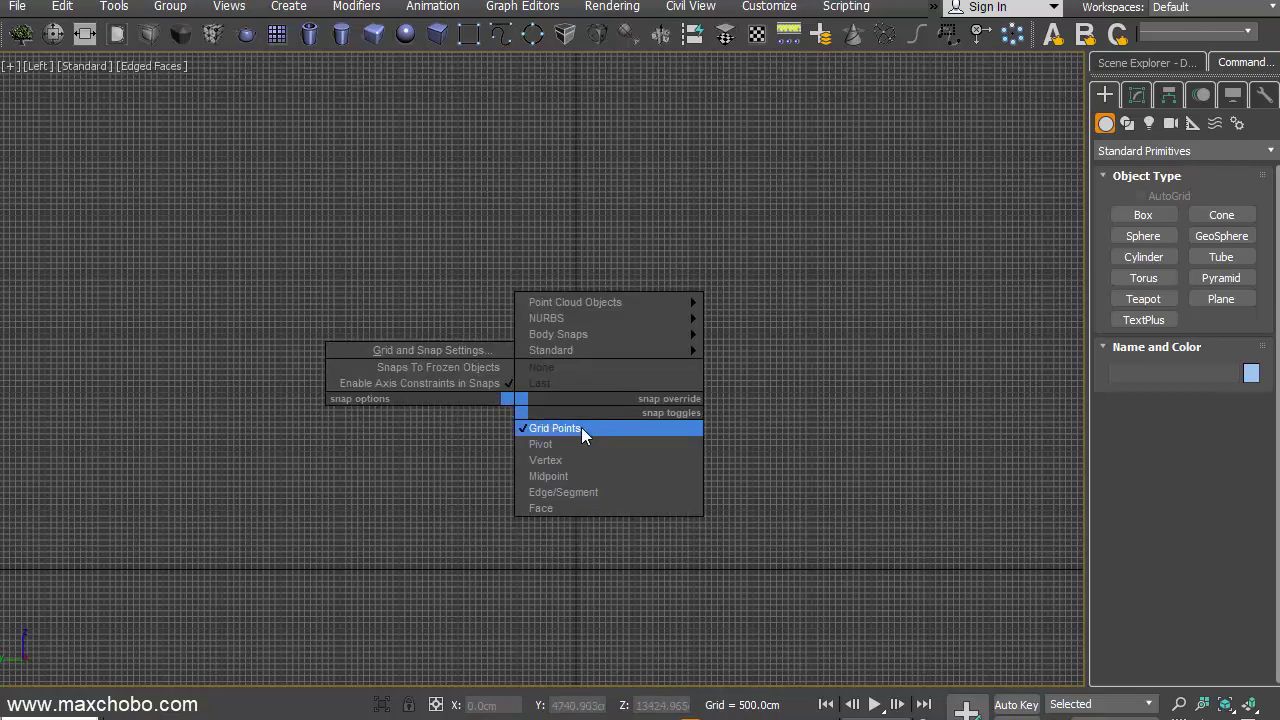
click(456, 500)
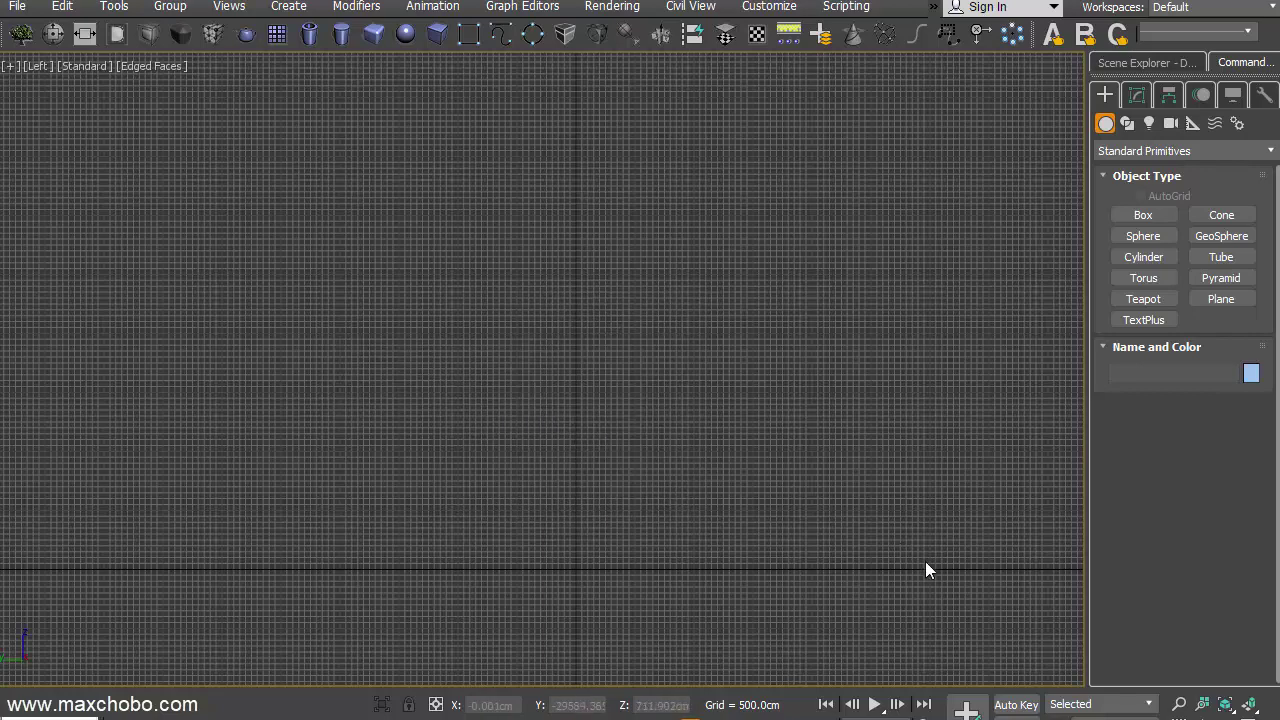
- Activate the Line spline tool and adjust the zoom in the Left view
click(501, 35)
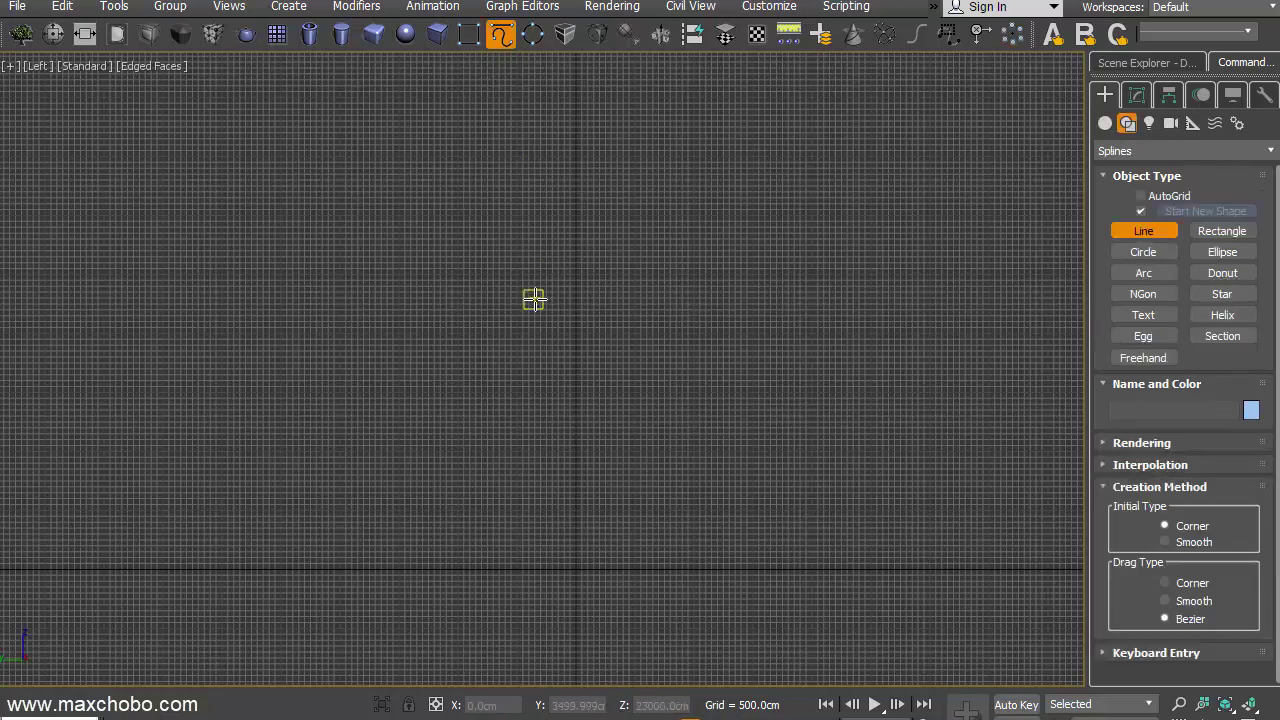
scroll(534, 300, up, 5)
scroll(531, 326, up, 5)
scroll(523, 337, up, 5)
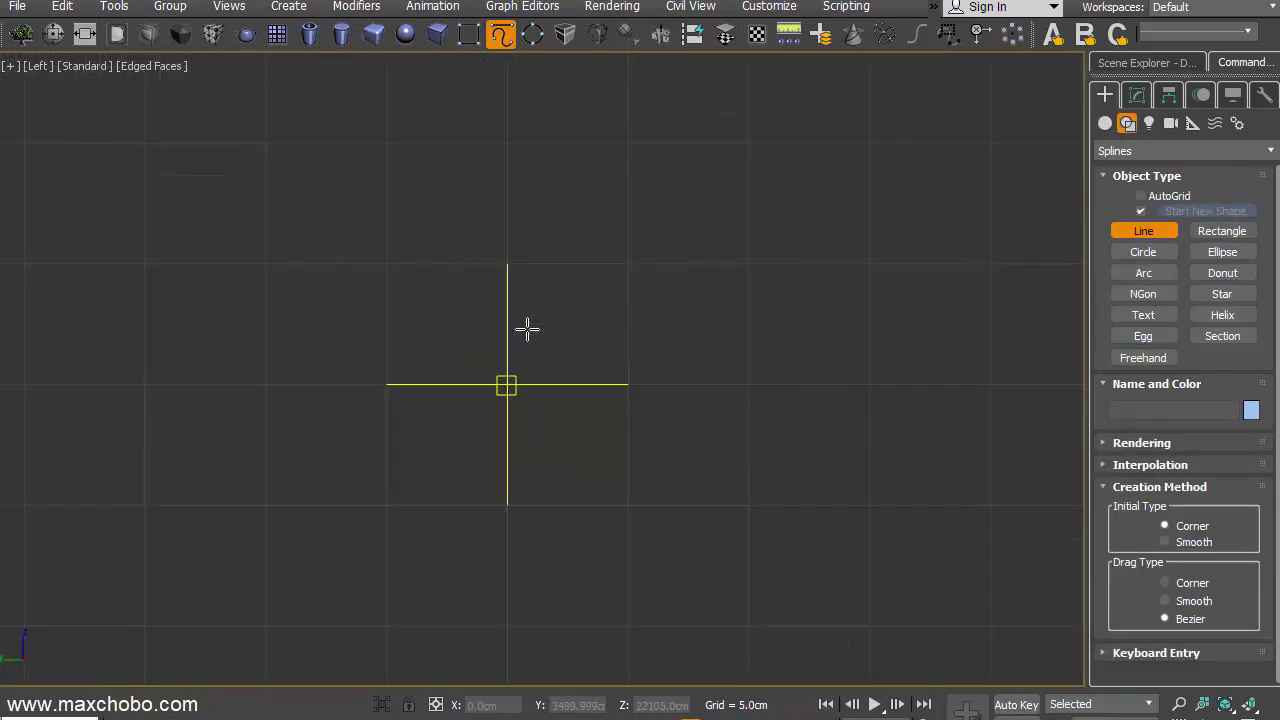
scroll(527, 329, up, 2)
scroll(526, 329, down, 2)
scroll(525, 330, down, 2)
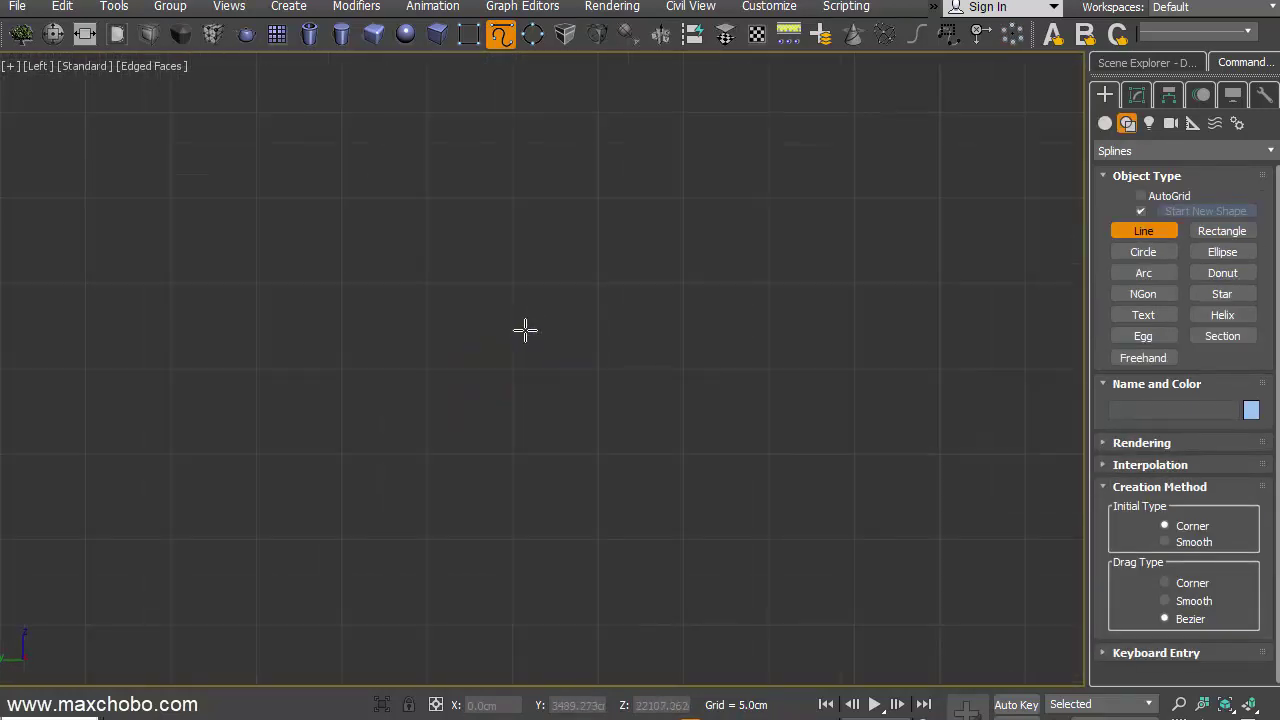
- Turn on grid snapping and confirm the home grid spacing is 5.0cm
key(alt+6)
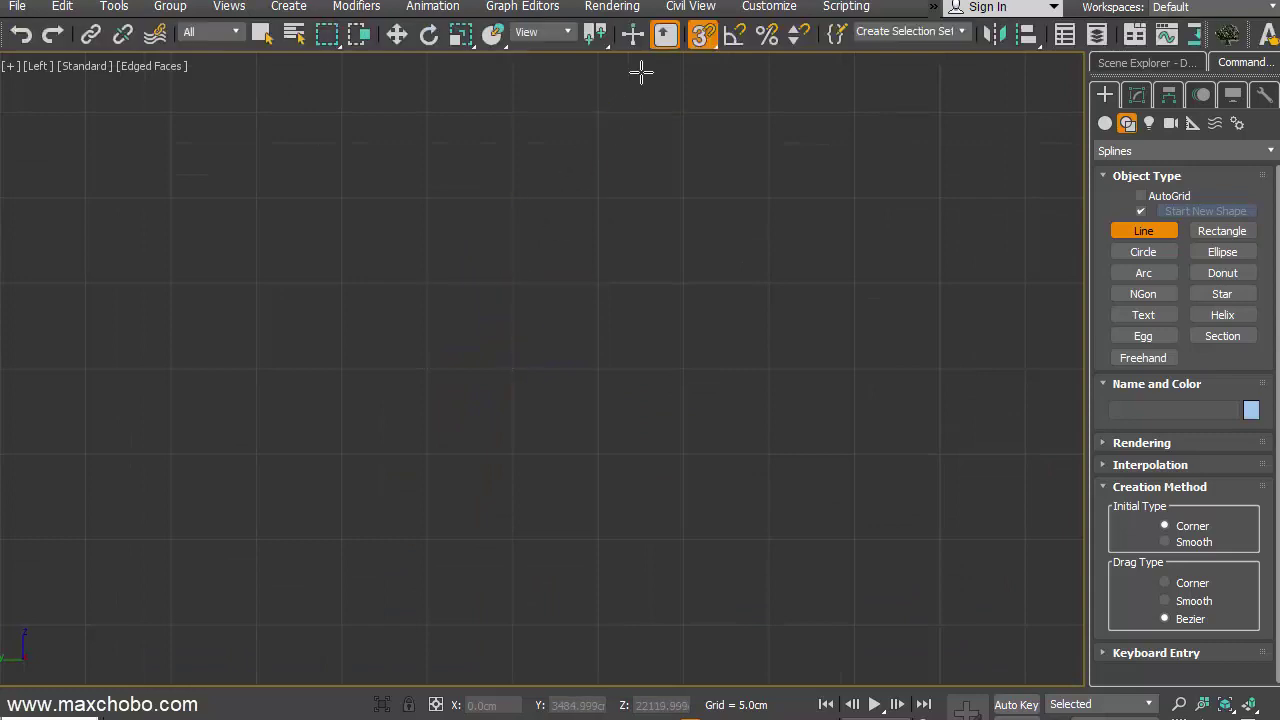
click(700, 37)
right_click(702, 35)
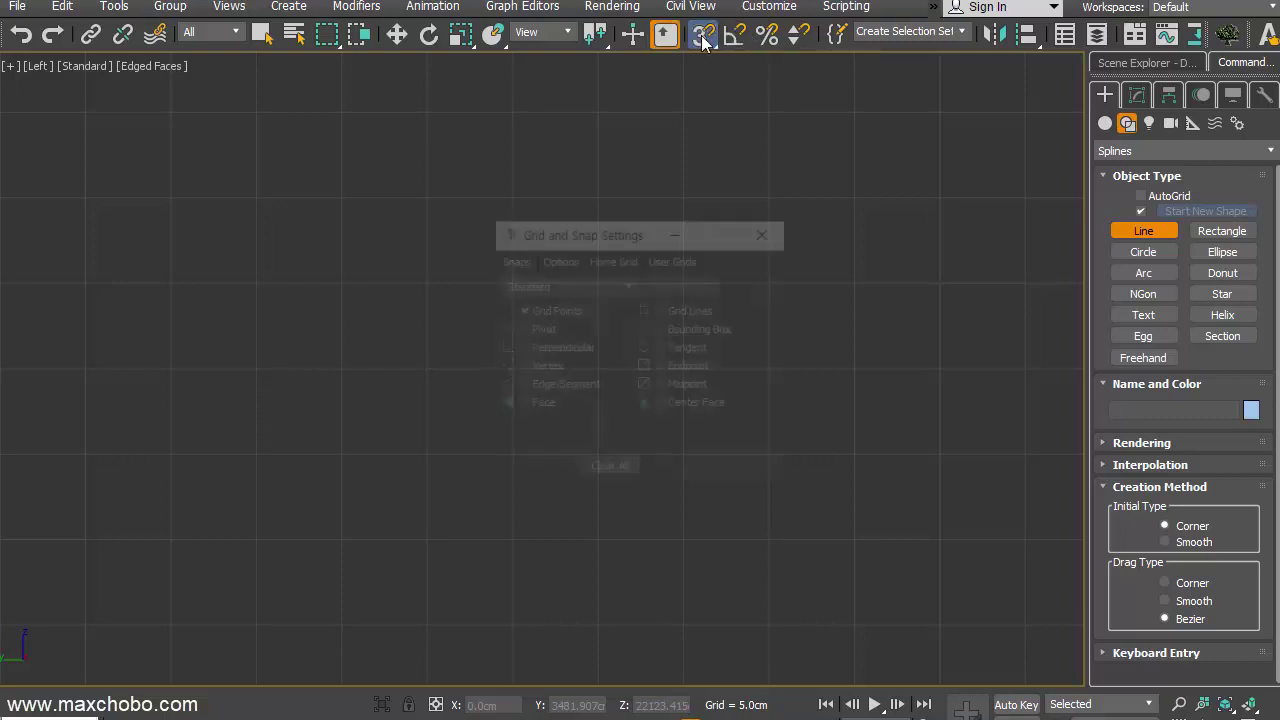
click(612, 262)
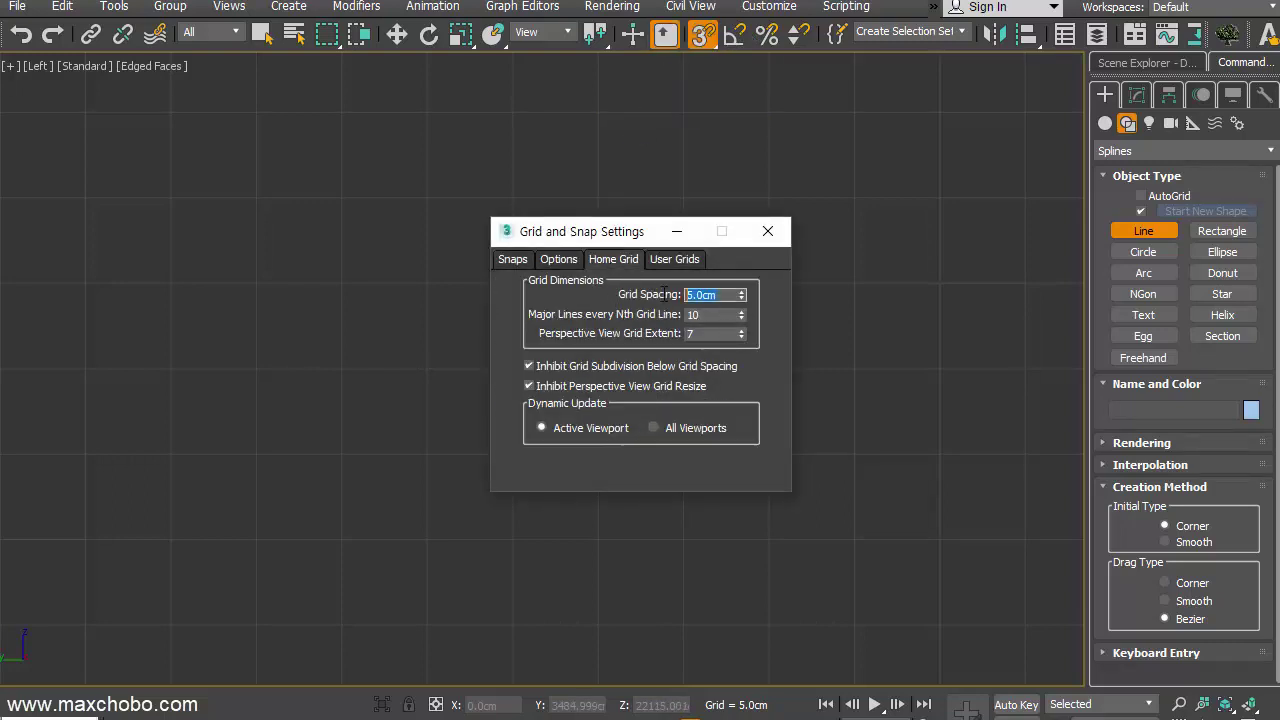
click(767, 232)
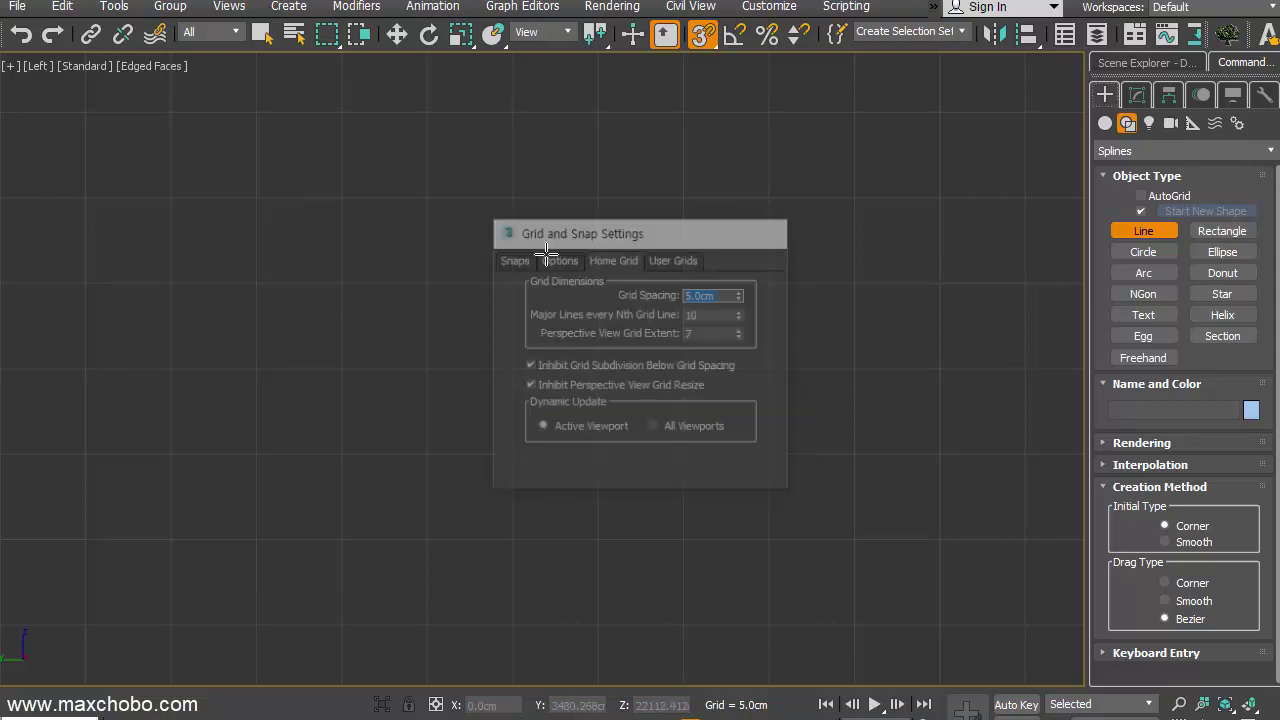
- Draw a straight vertical line between two grid points
click(342, 284)
click(336, 533)
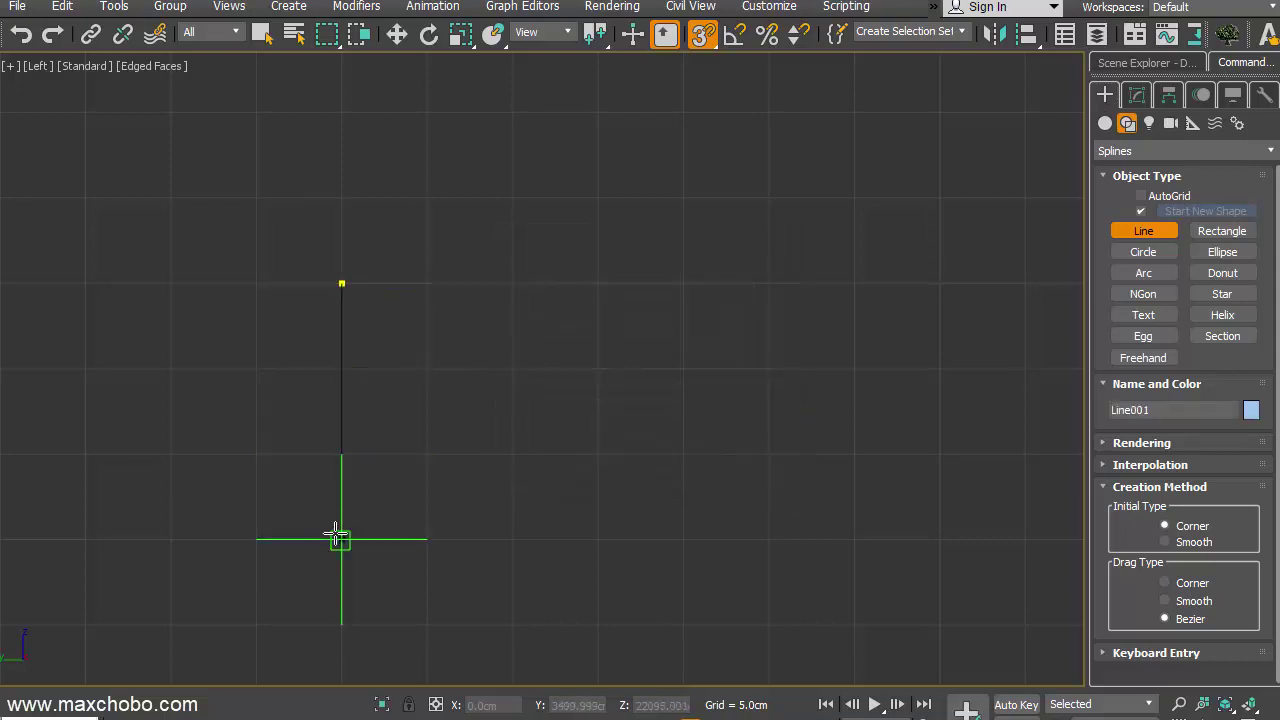
right_click(386, 518)
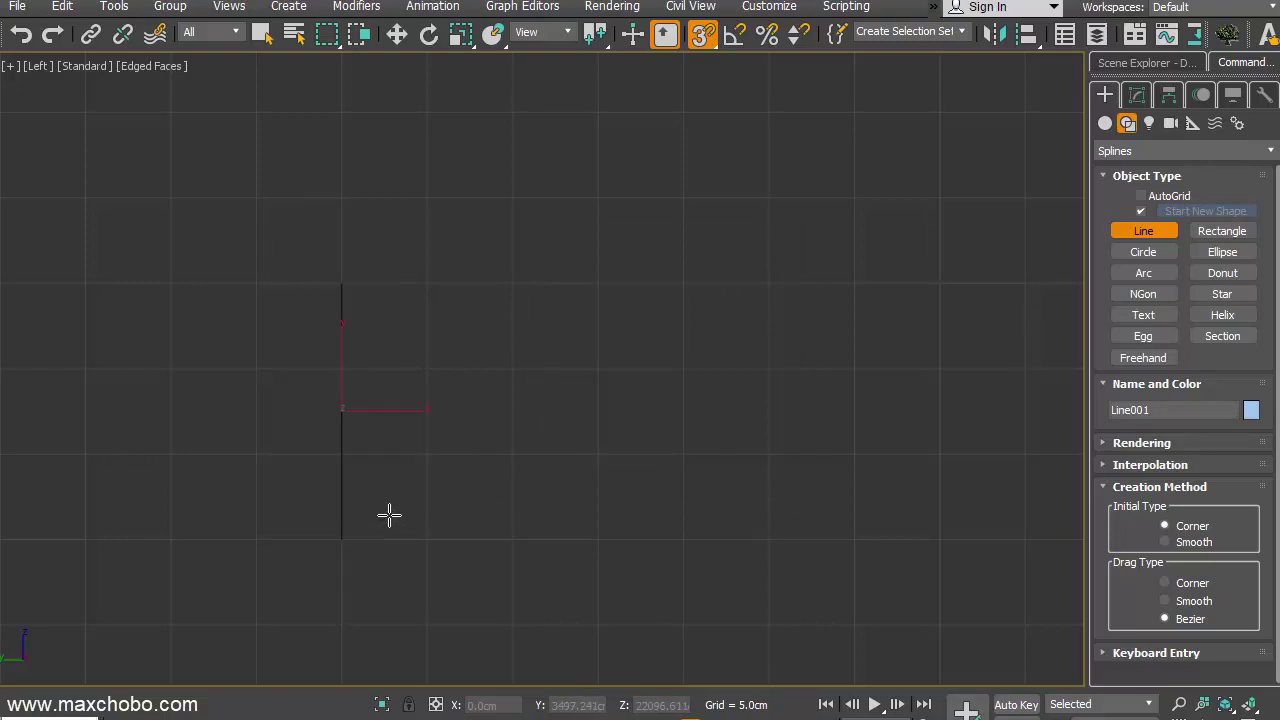
right_click(410, 495)
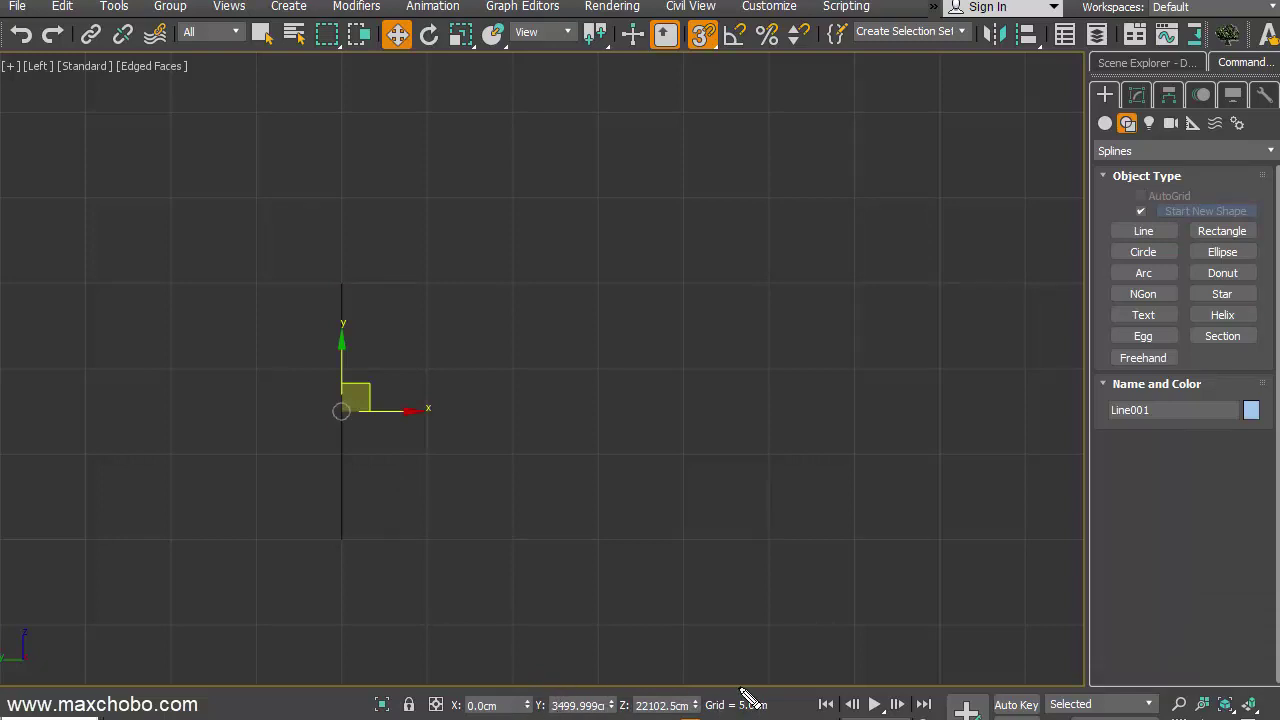
- Reset the line's Y and Z positions to 0
drag(688, 661, 720, 688)
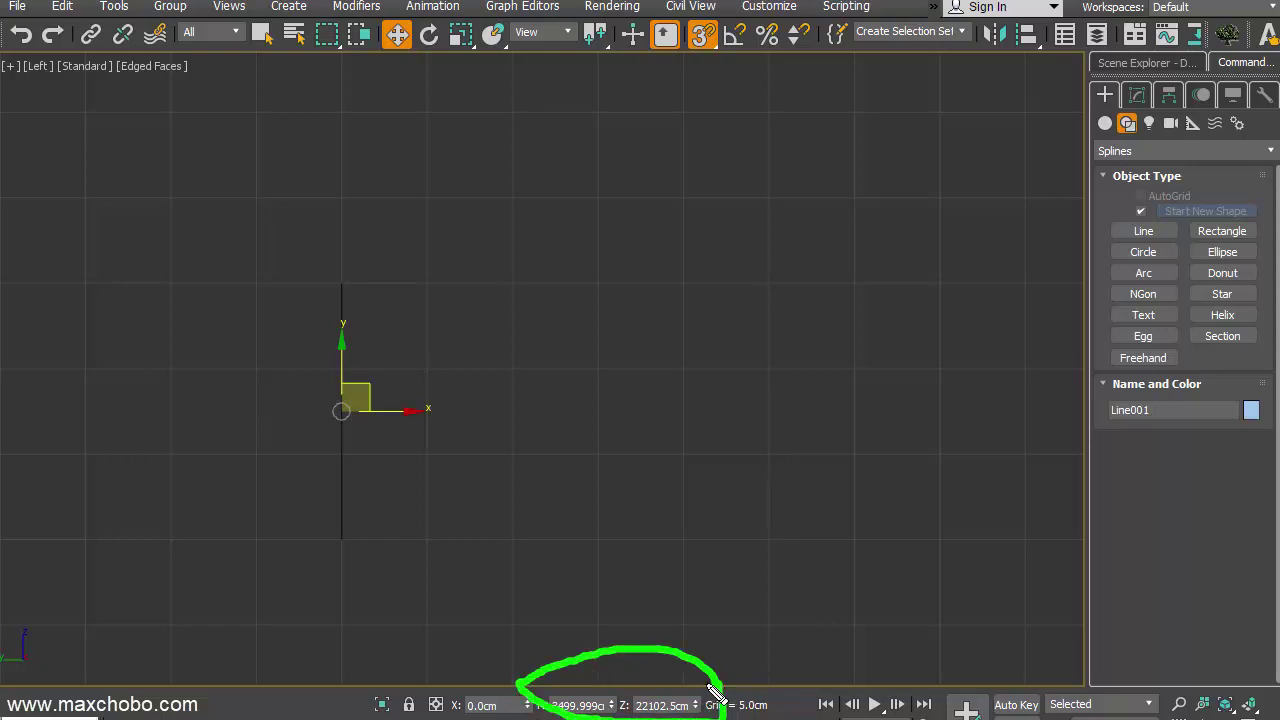
right_click(611, 705)
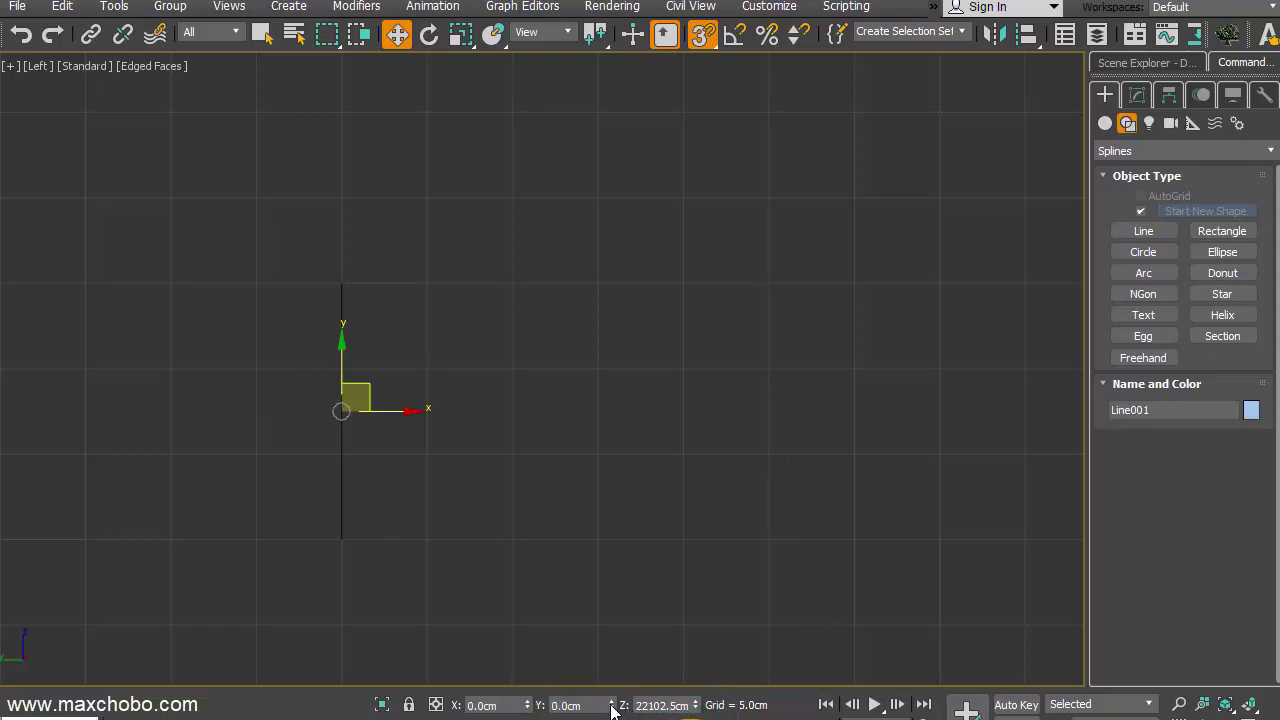
right_click(695, 706)
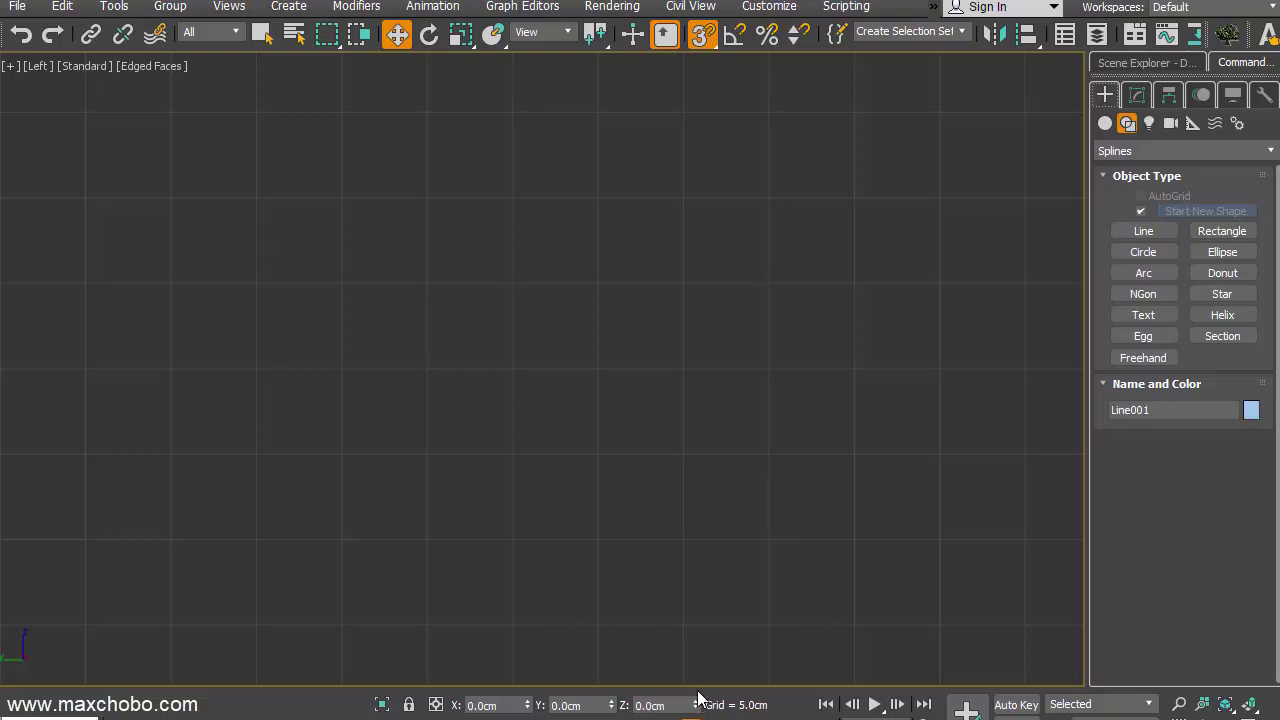
scroll(586, 381, up, 3)
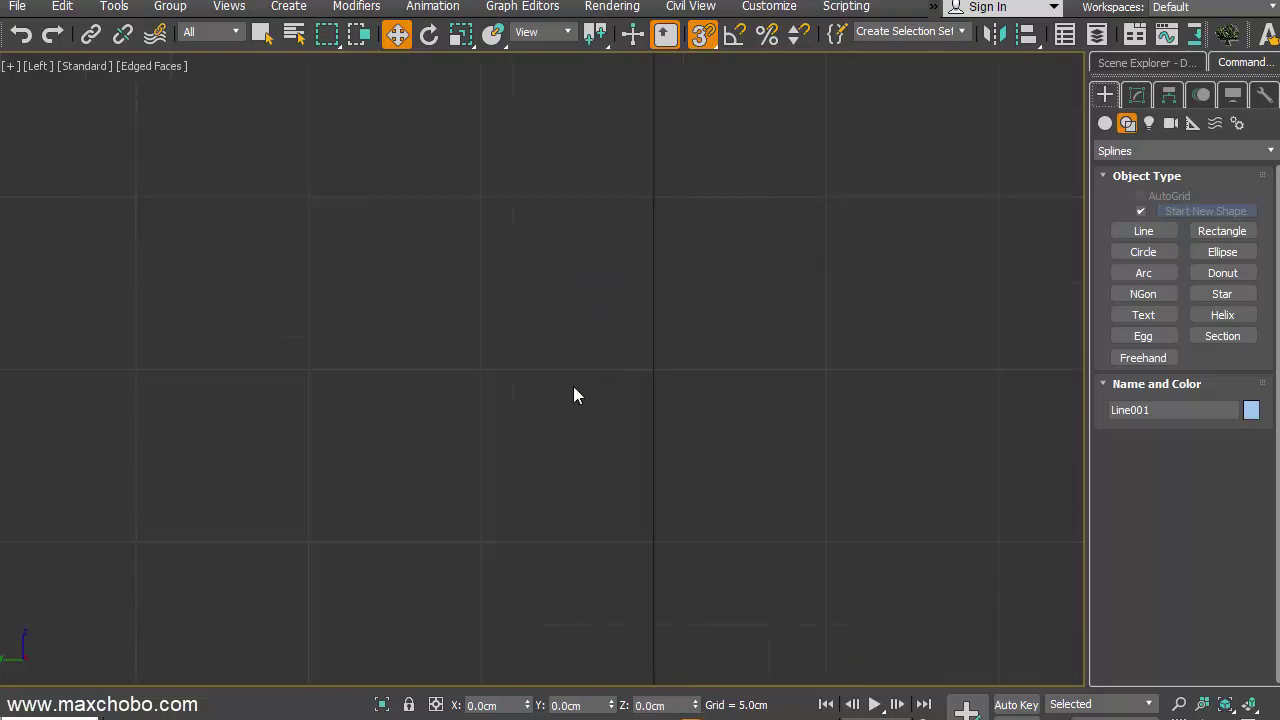
scroll(574, 394, down, 4)
- Hide the grid, turn off snapping, and show the Scene Explorer
key(g)
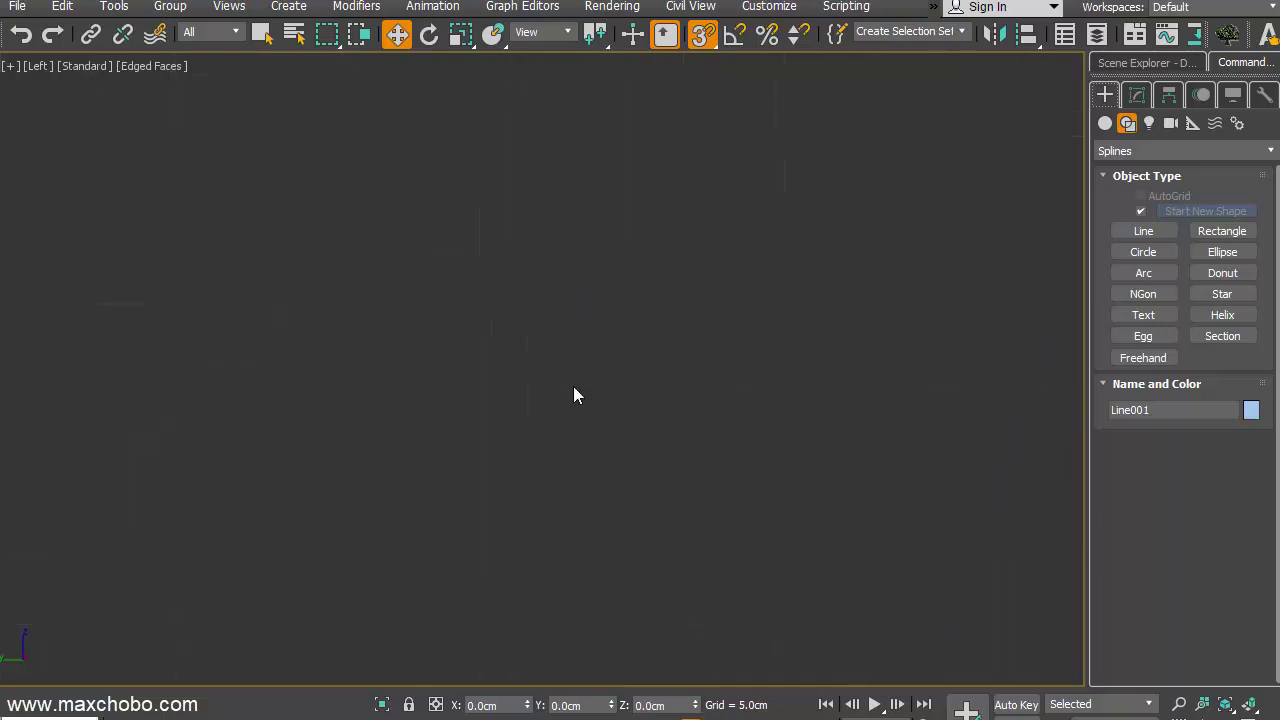
key(s)
click(1164, 64)
- Select Line001, zoom to it, and pan to leave room beside it
click(1175, 163)
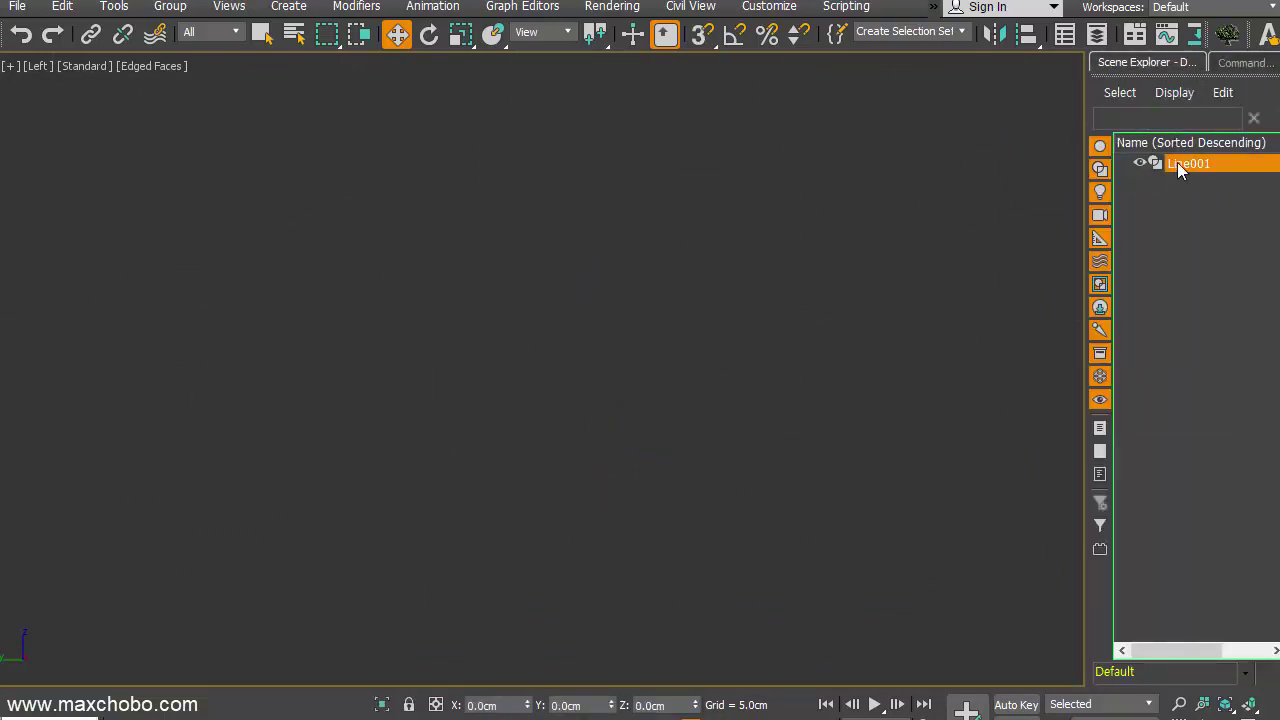
key(z)
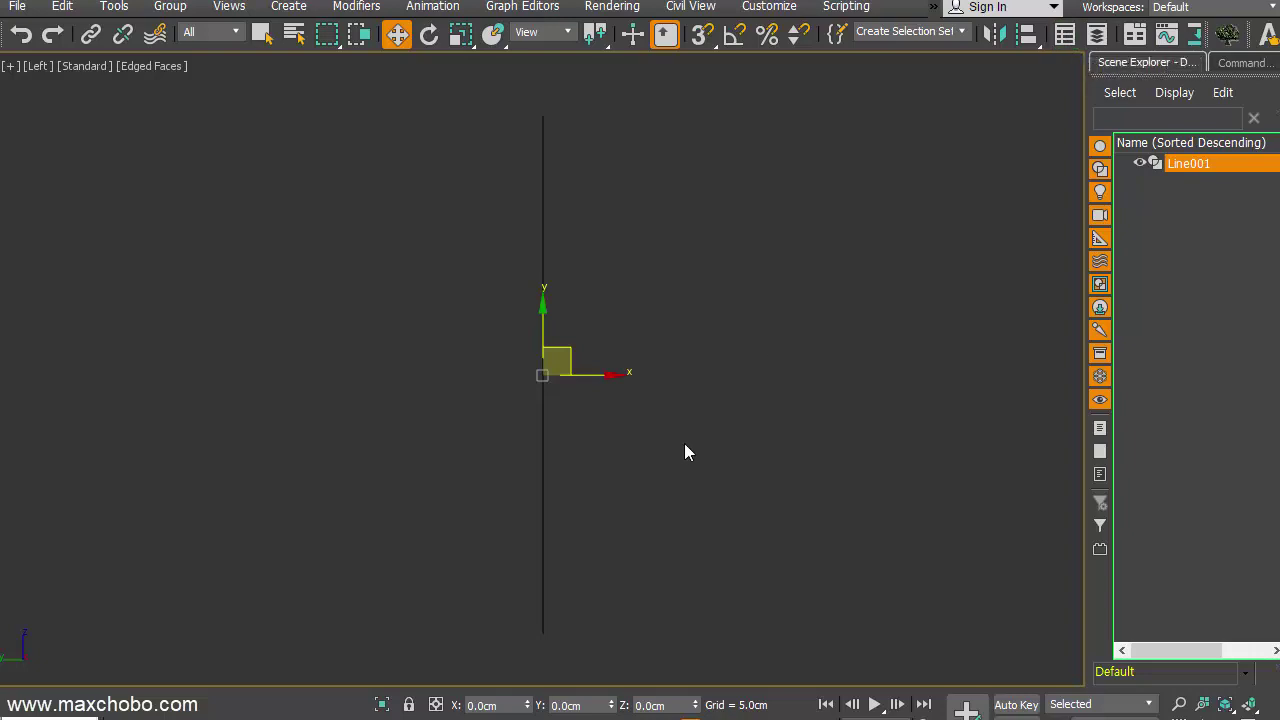
mouse_move(619, 423)
middle_down()
mouse_move(526, 377)
mouse_move(354, 366)
middle_up()
scroll(529, 389, down, 2)
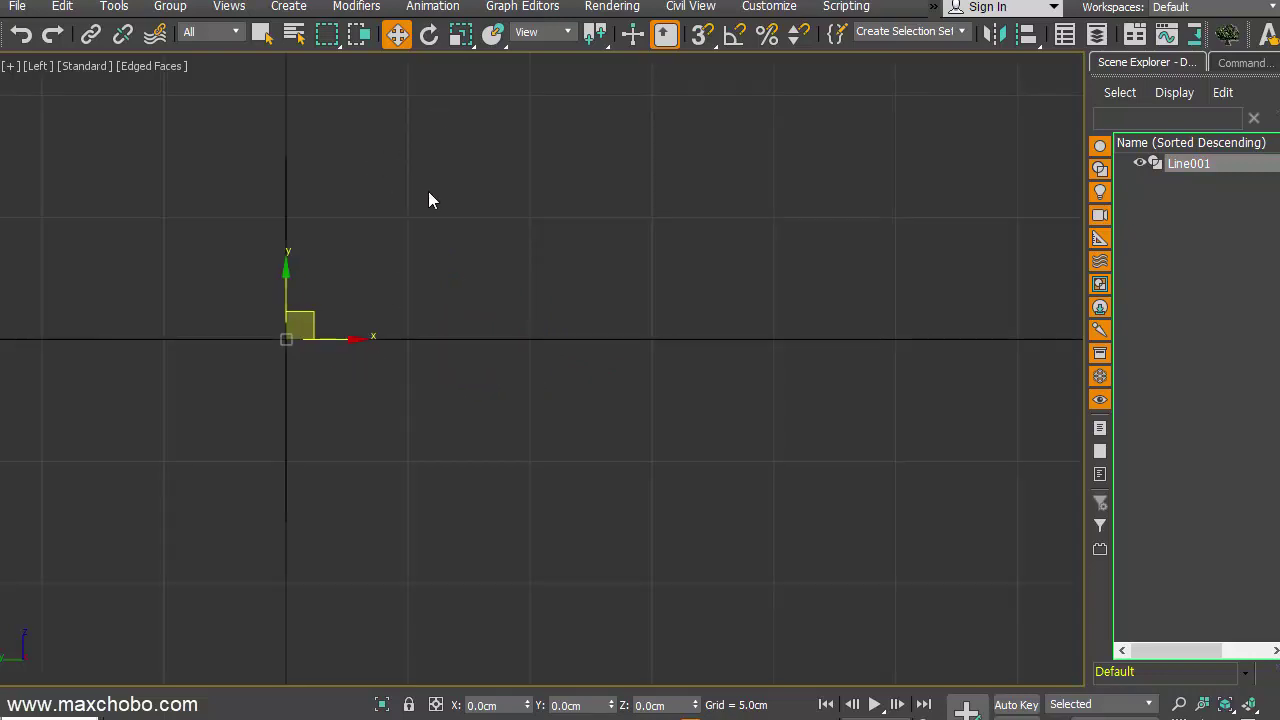
key(alt+6)
- Draw Line002 beside Line001: a level run, a diagonal drop, then another level run
click(499, 35)
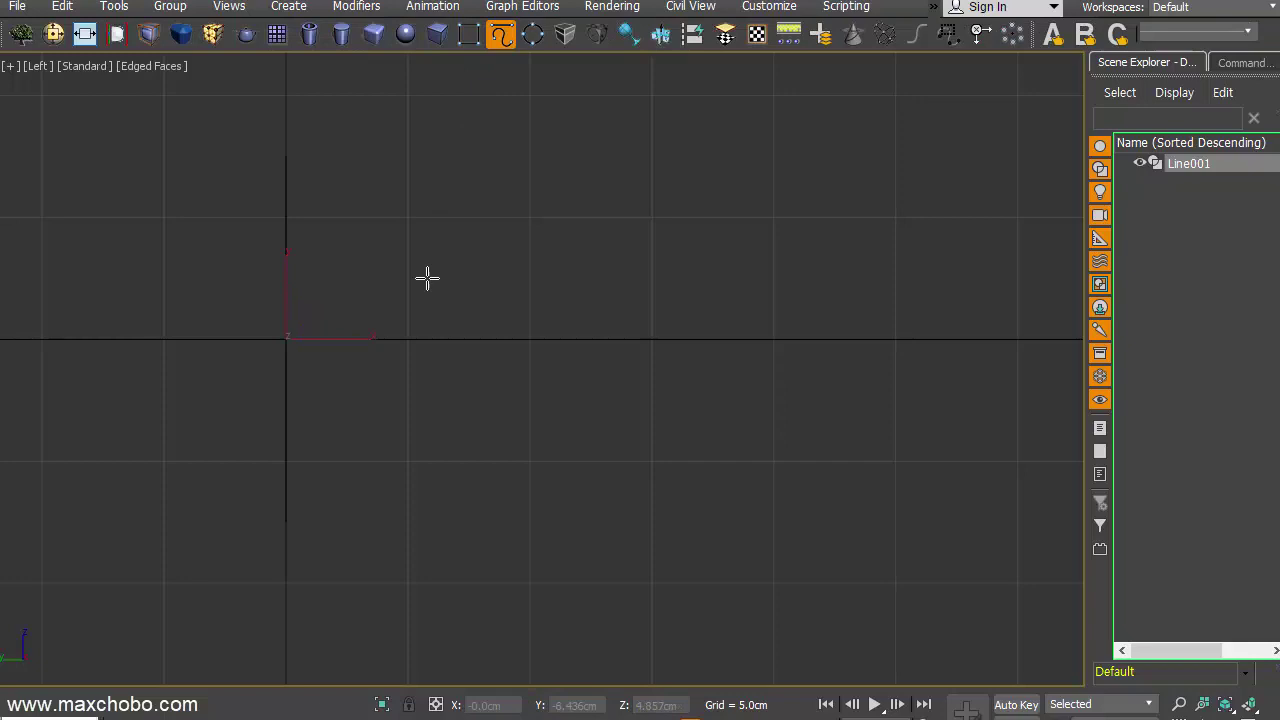
click(407, 340)
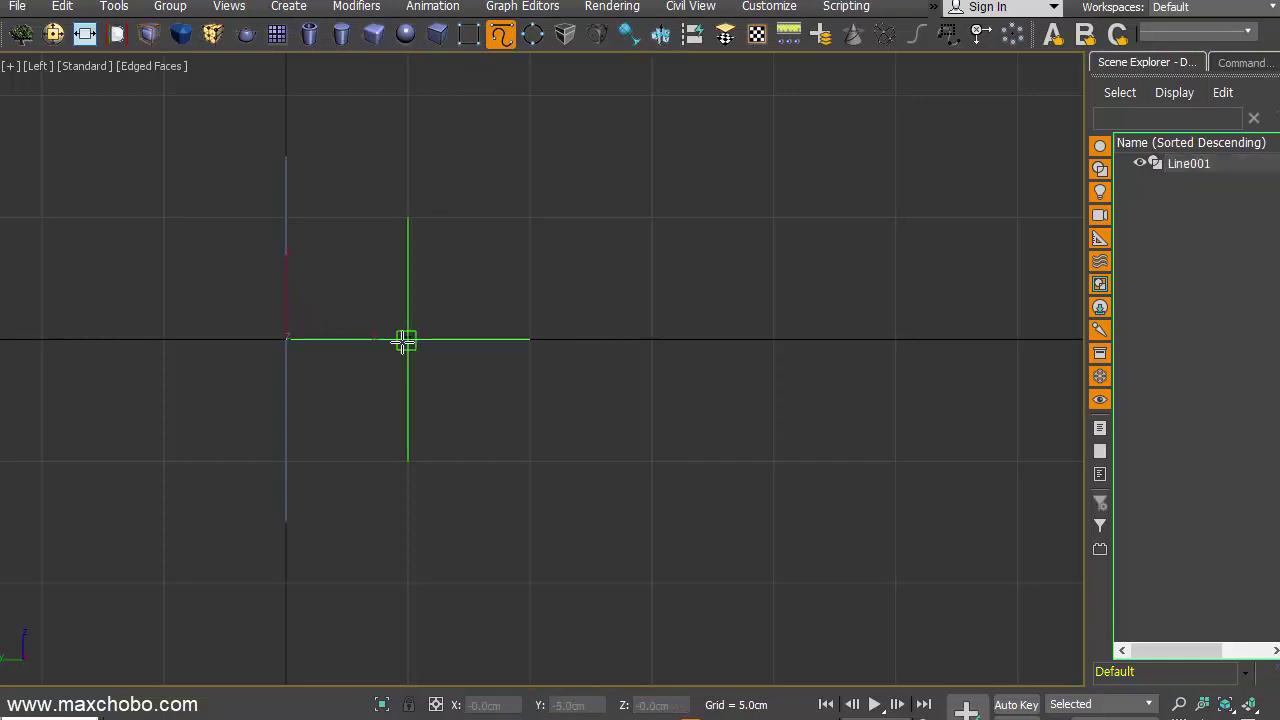
click(652, 340)
click(877, 582)
scroll(877, 582, down, 3)
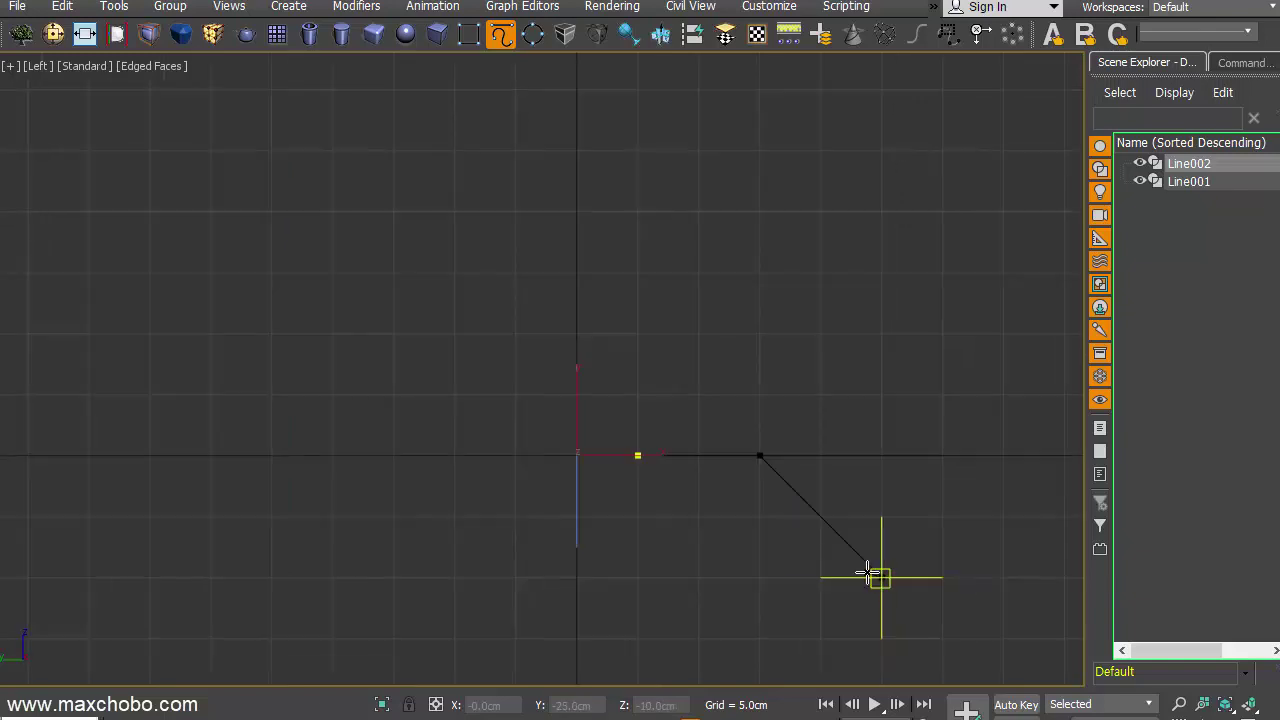
middle_drag(871, 577, 606, 457)
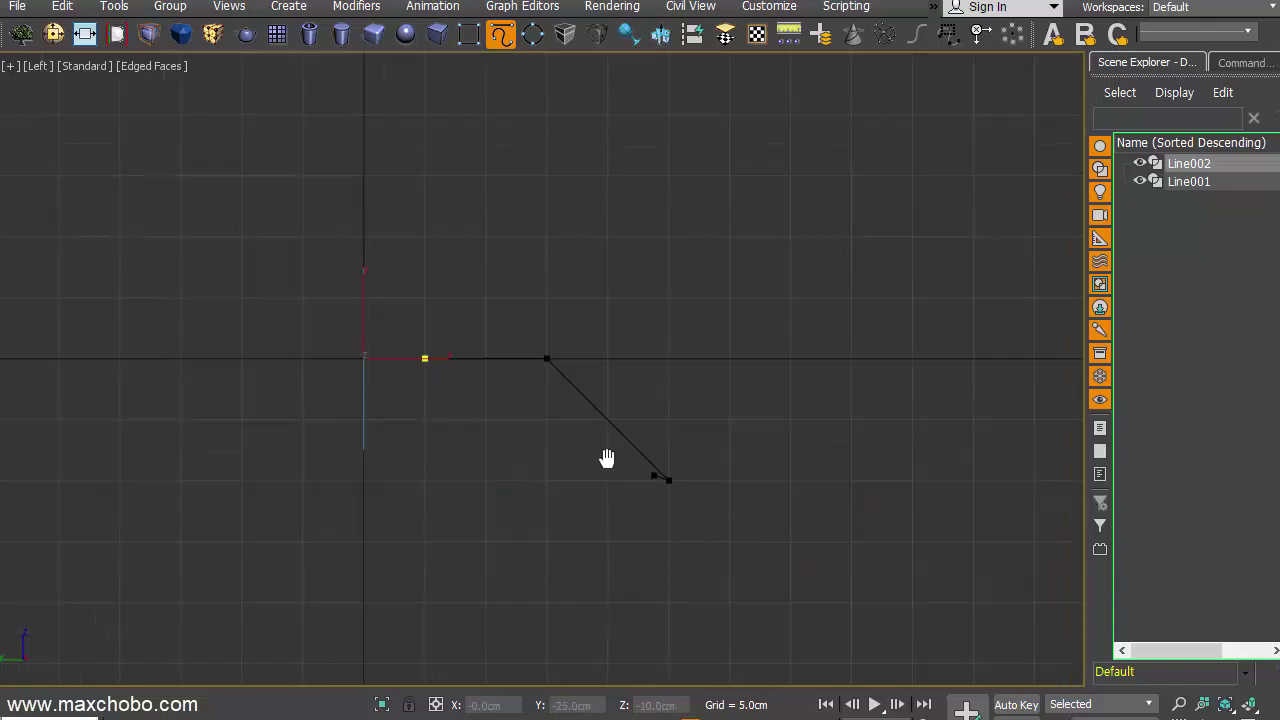
click(765, 458)
right_click(777, 514)
right_click(700, 520)
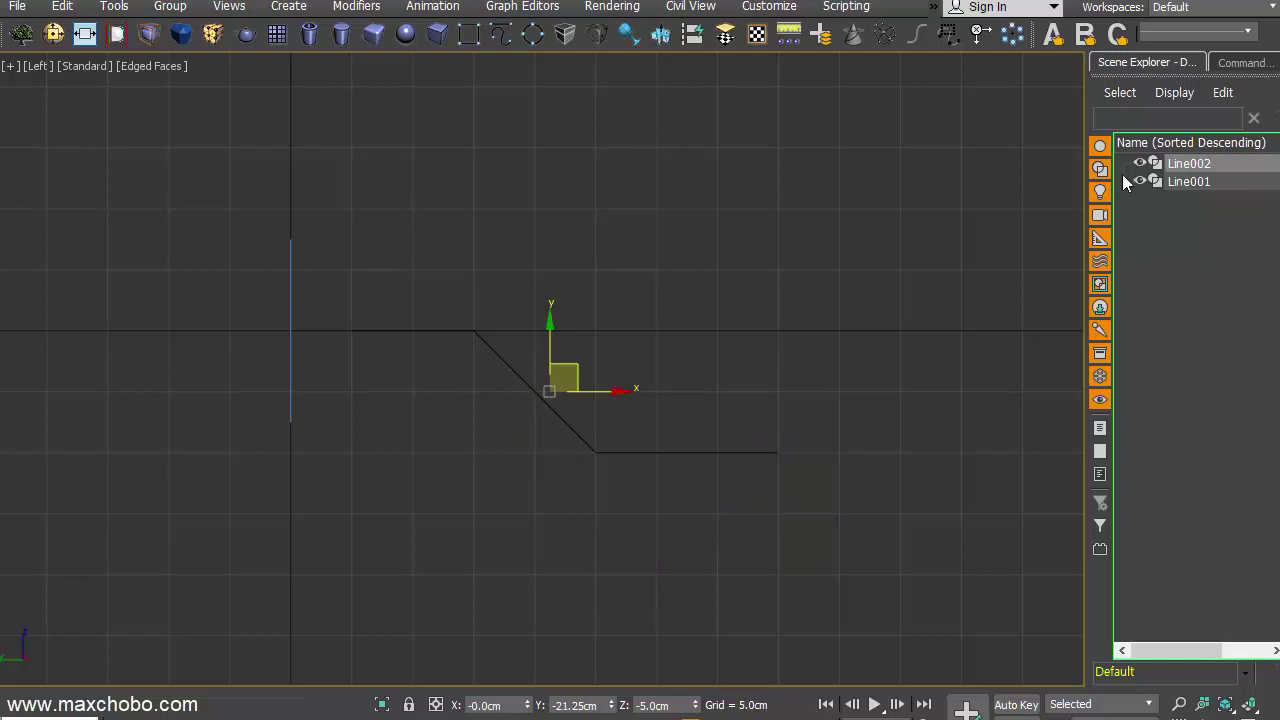
click(1258, 63)
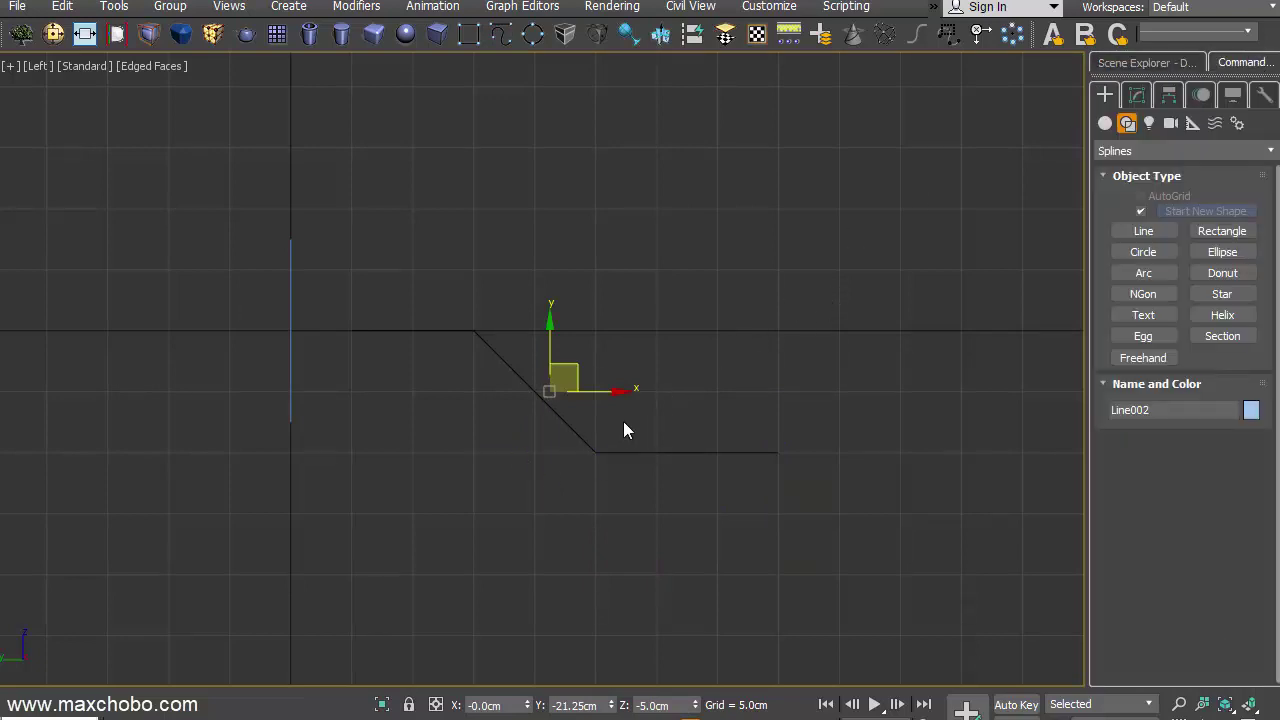
- Switch to the Top view, centre on the origin, and hide the grid
key(t)
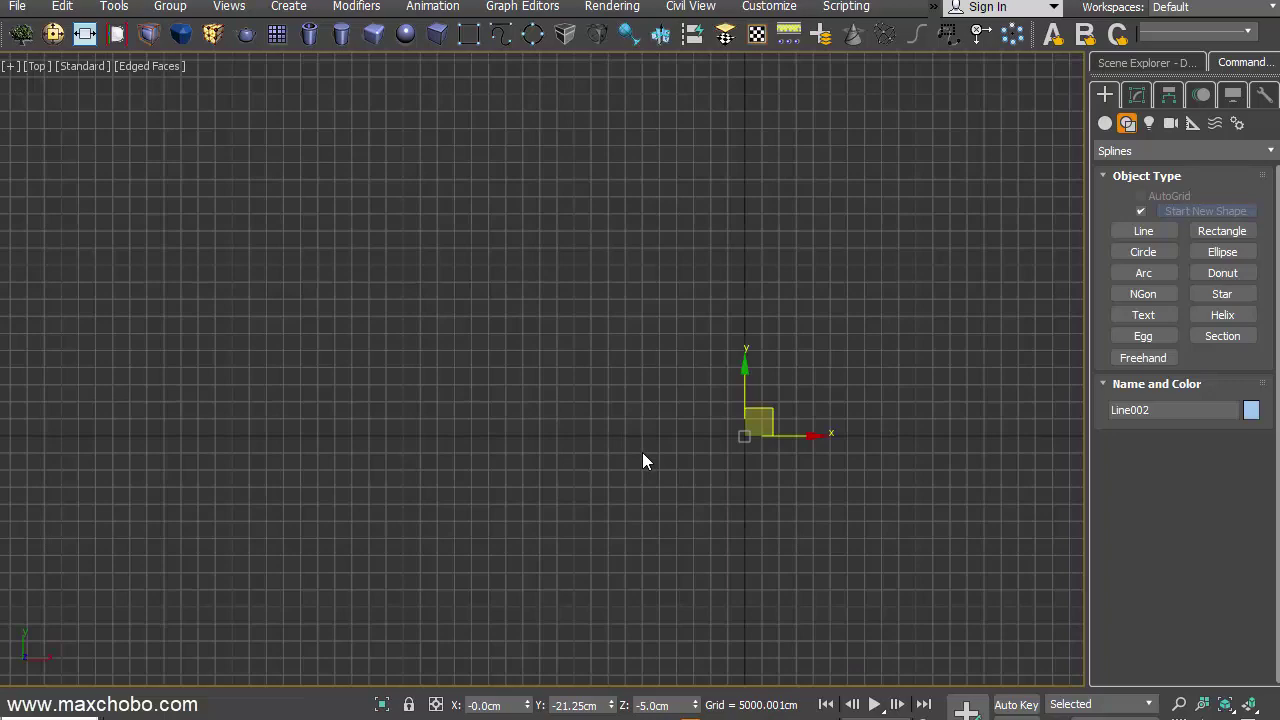
key(z)
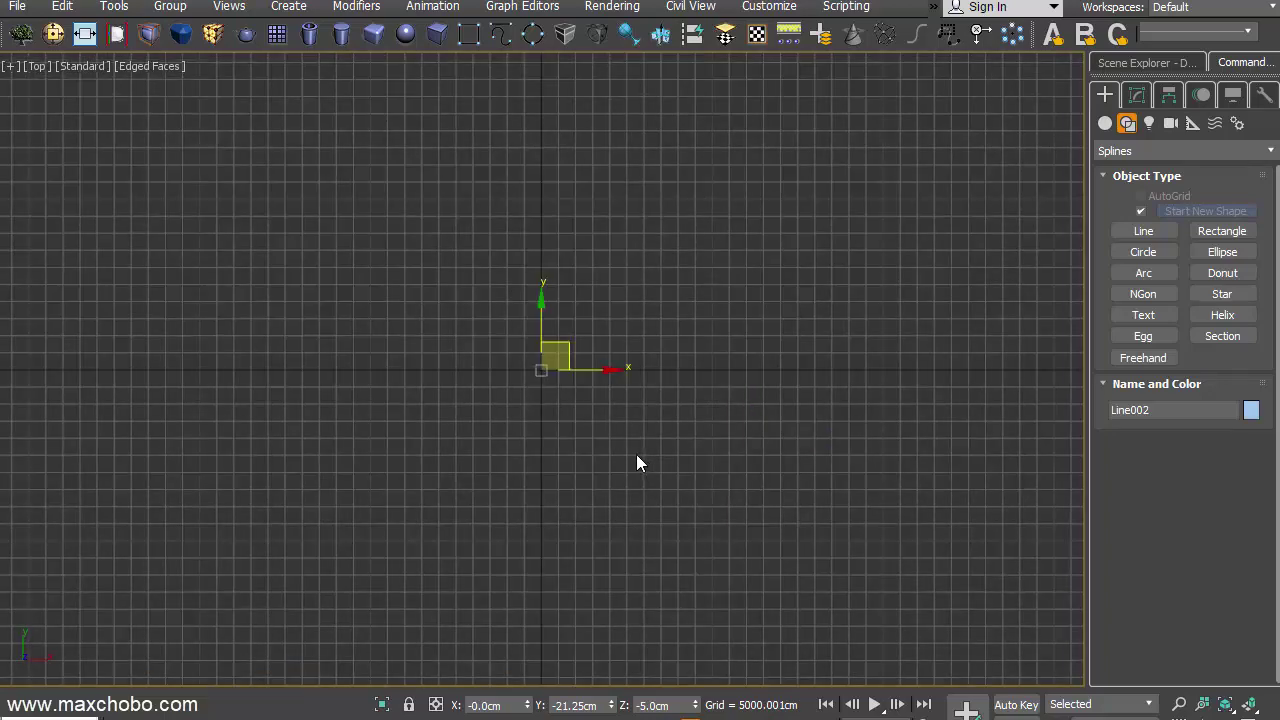
scroll(636, 455, up, 3)
key(g)
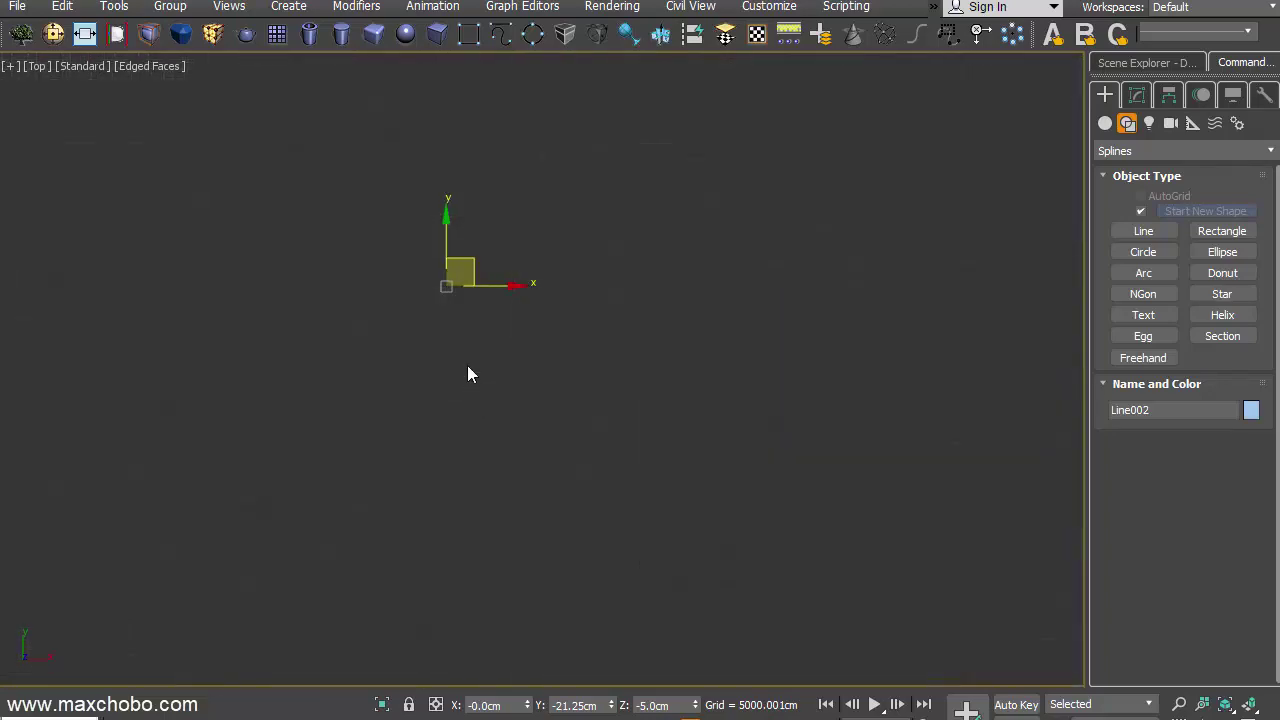
middle_drag(467, 374, 517, 369)
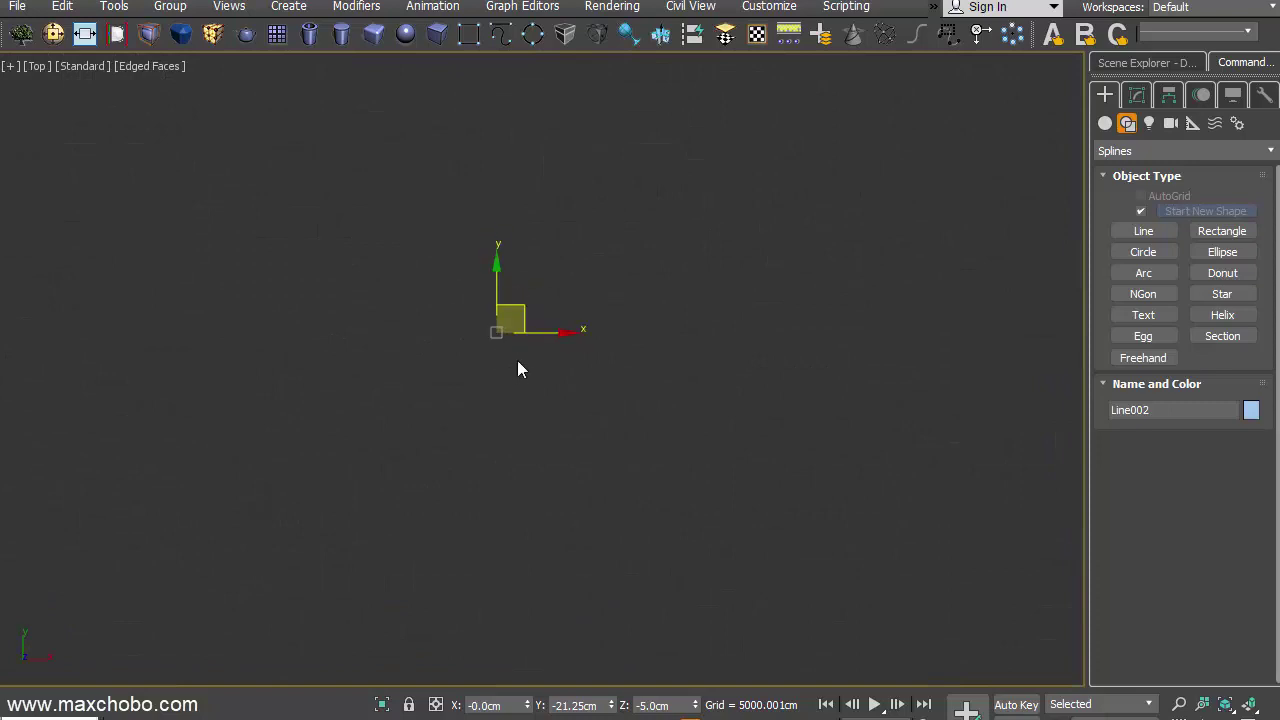
- Select both lines and zoom in to frame the whole vertical line
key(ctrl+a)
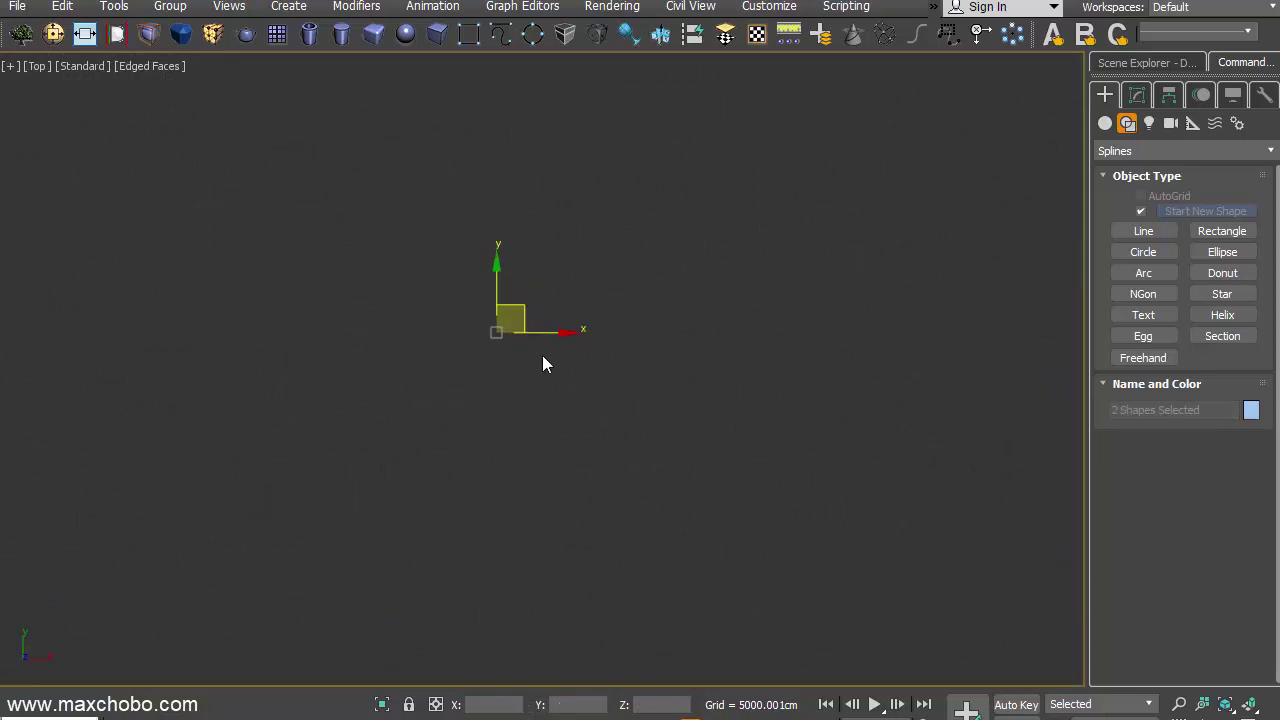
scroll(543, 431, down, 1)
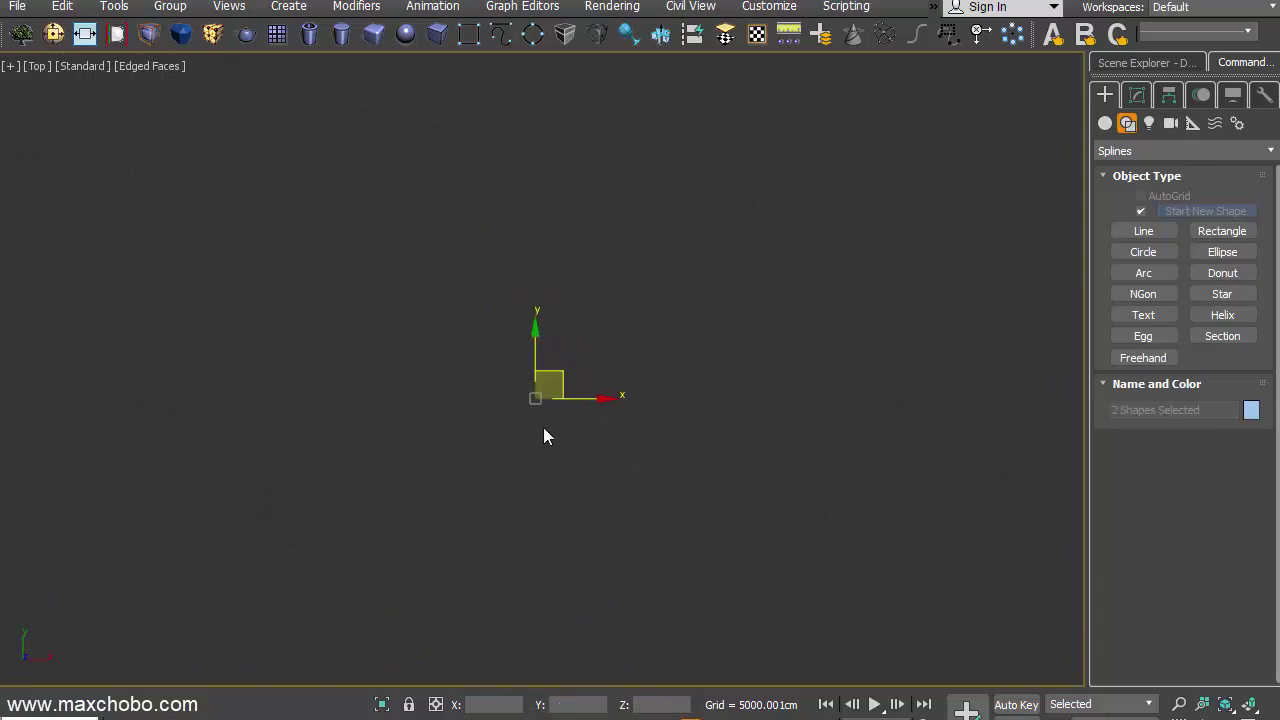
scroll(543, 431, up, 3)
scroll(543, 431, up, 2)
middle_drag(504, 266, 557, 455)
scroll(553, 448, up, 2)
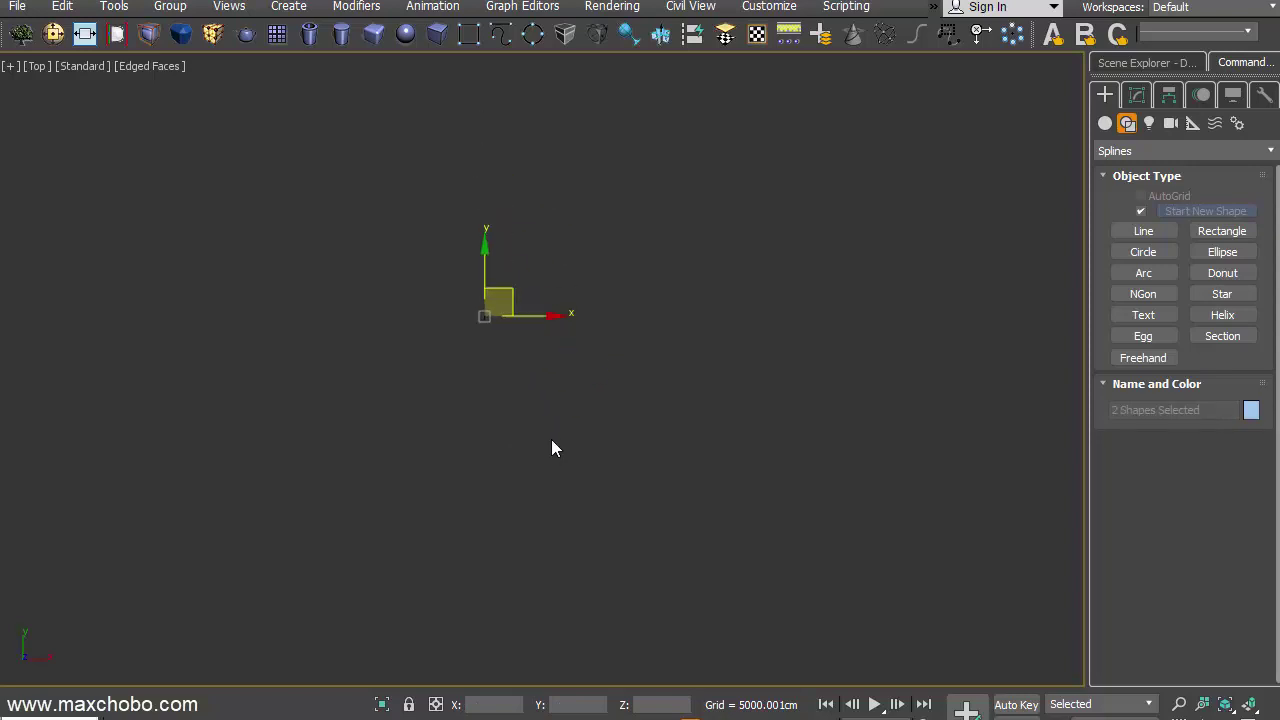
scroll(500, 334, up, 2)
scroll(489, 303, up, 3)
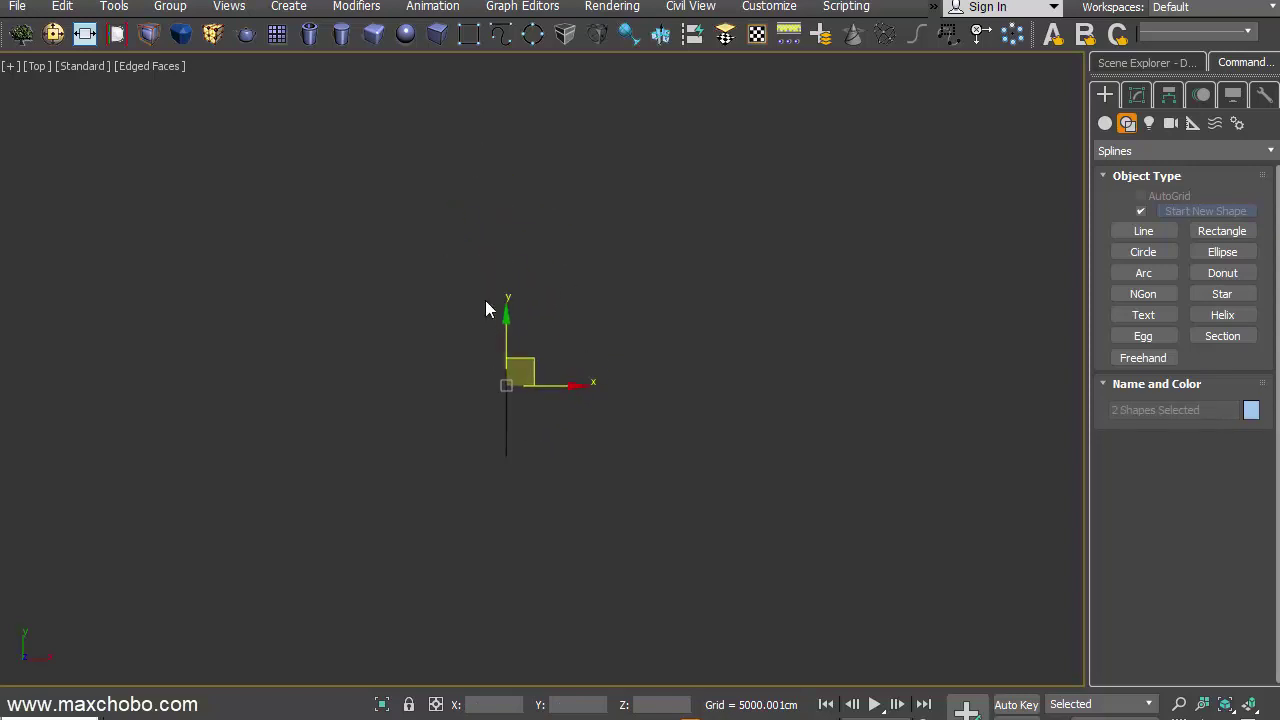
scroll(551, 423, up, 2)
mouse_move(549, 480)
middle_down()
mouse_move(551, 423)
mouse_move(531, 371)
middle_up()
scroll(551, 423, up, 1)
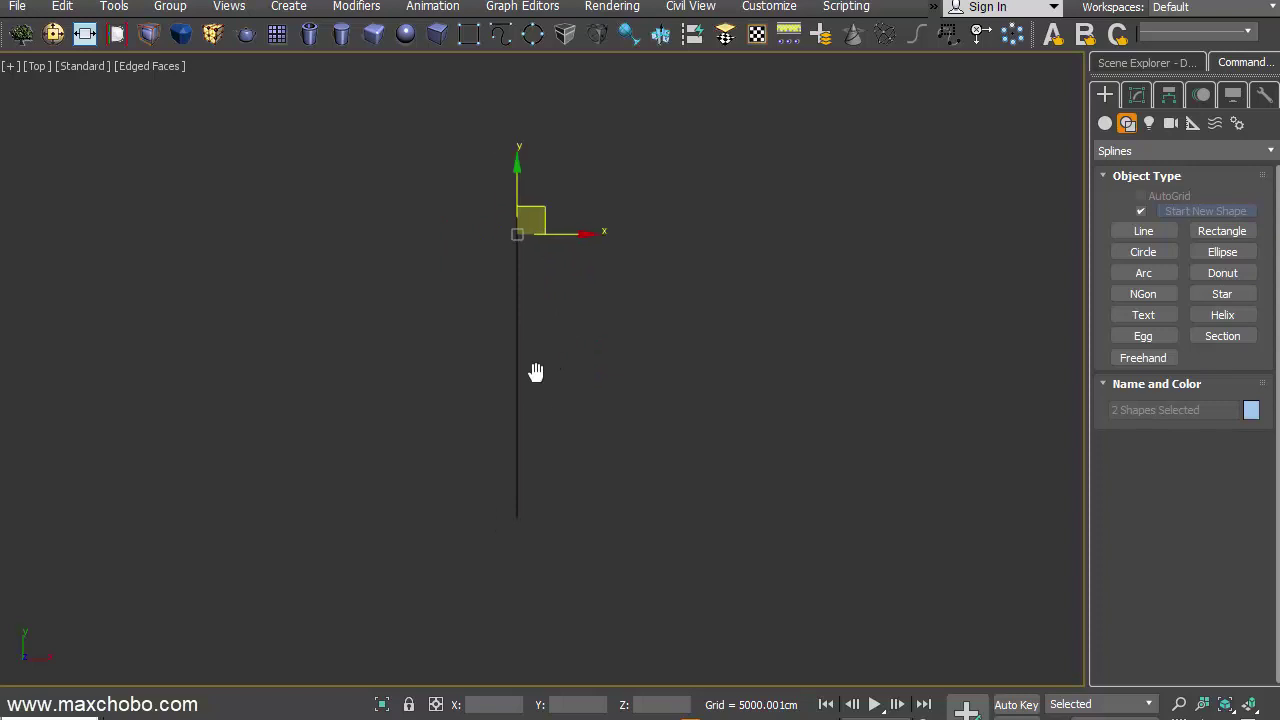
scroll(536, 380, up, 1)
- Box-select the vertical line and show Line001 and Line002 in the Scene Explorer
click(629, 340)
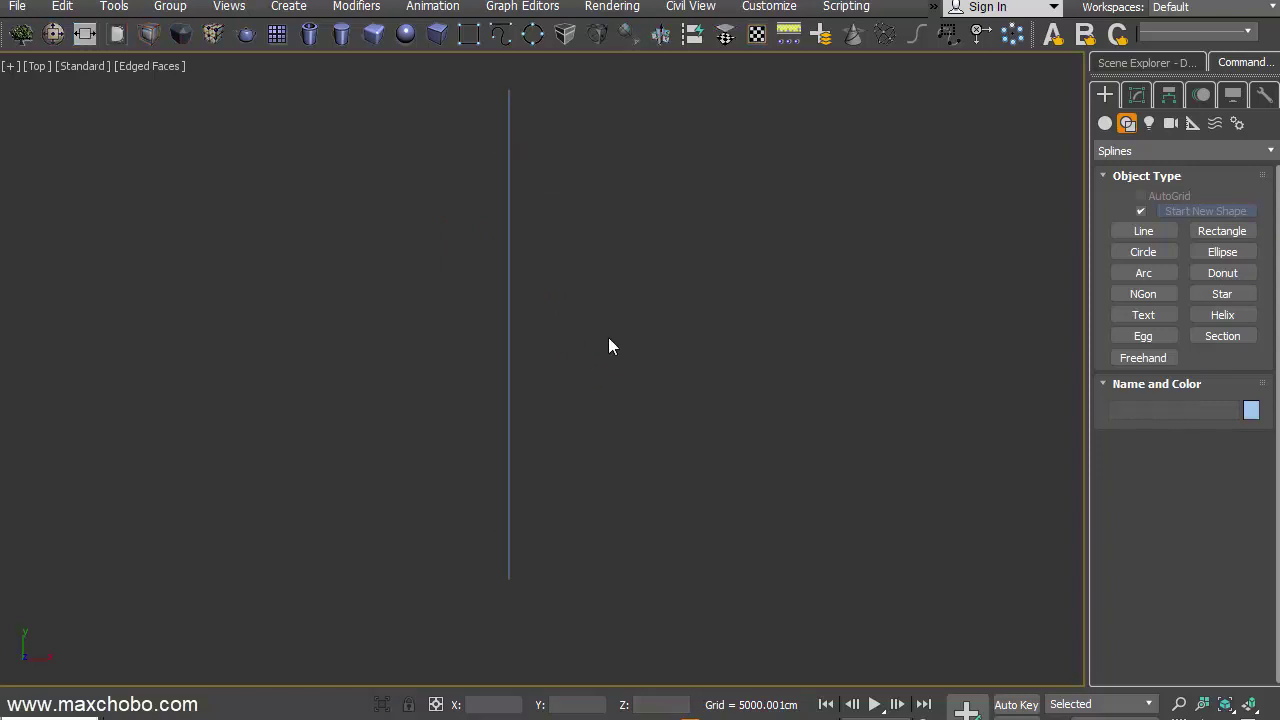
drag(394, 90, 648, 598)
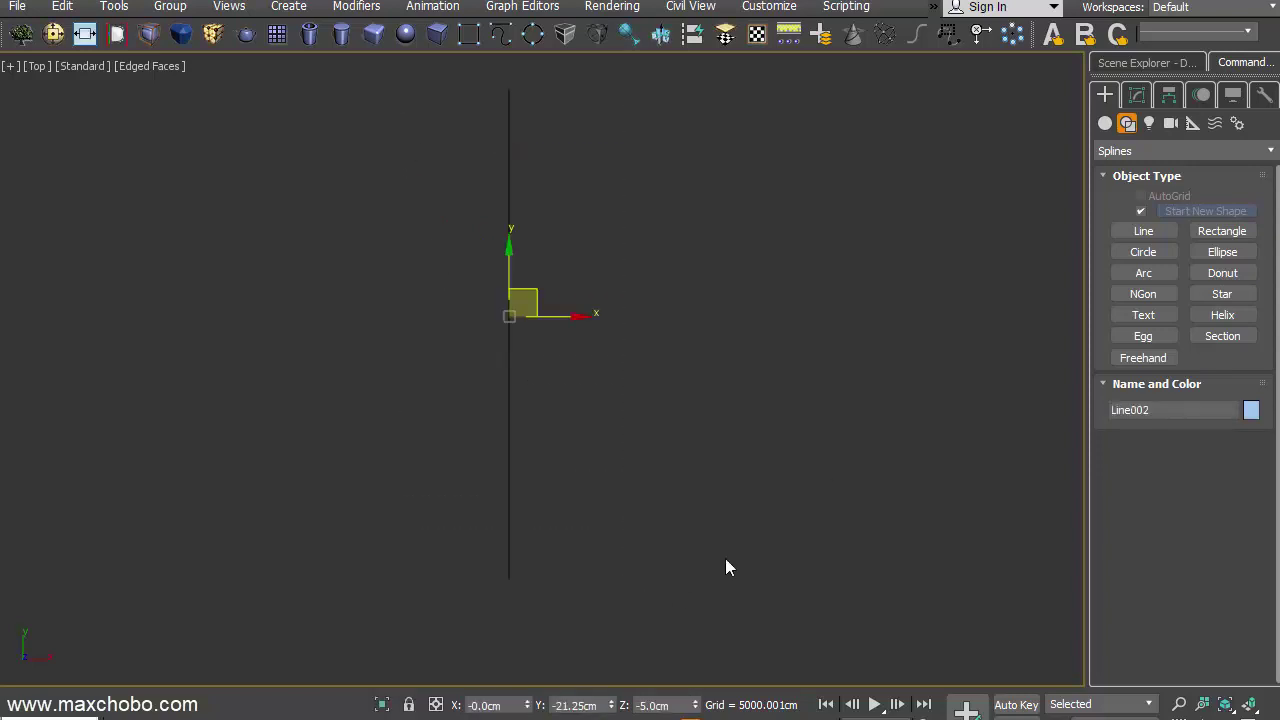
click(1156, 62)
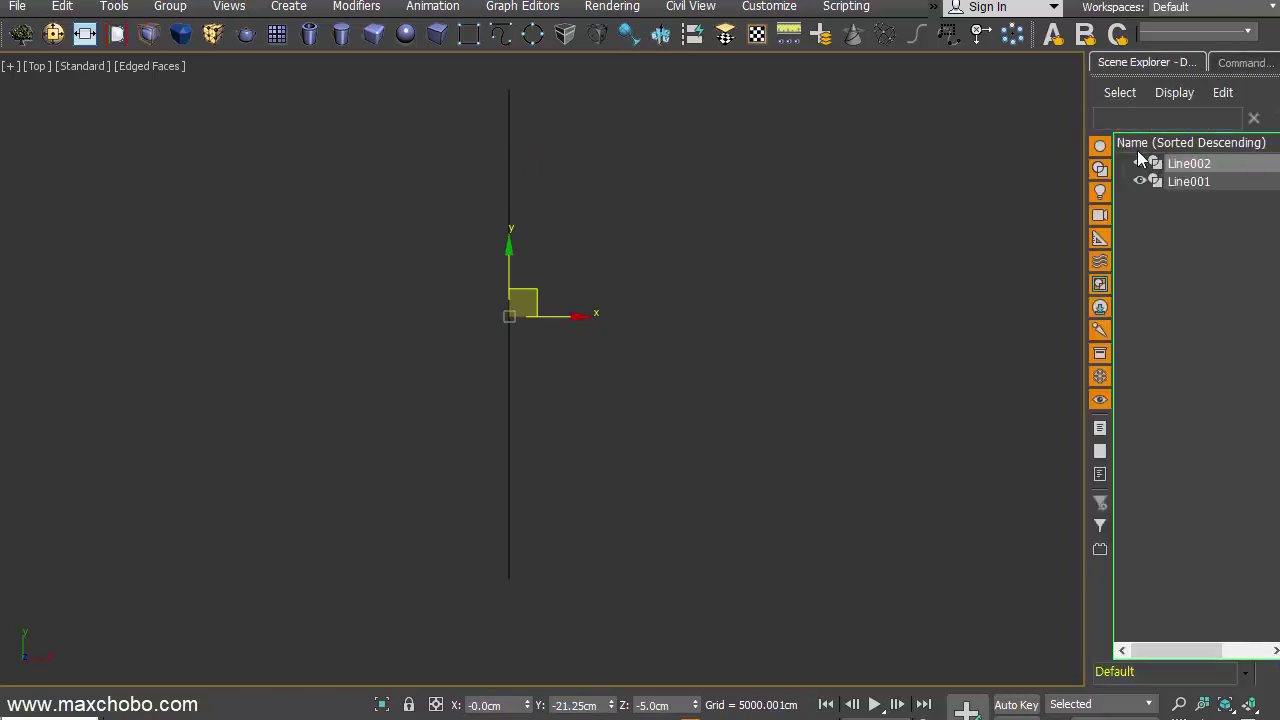
- Select Line001, frame it in the Top view, hide the grid, and activate the Line tool
click(1190, 182)
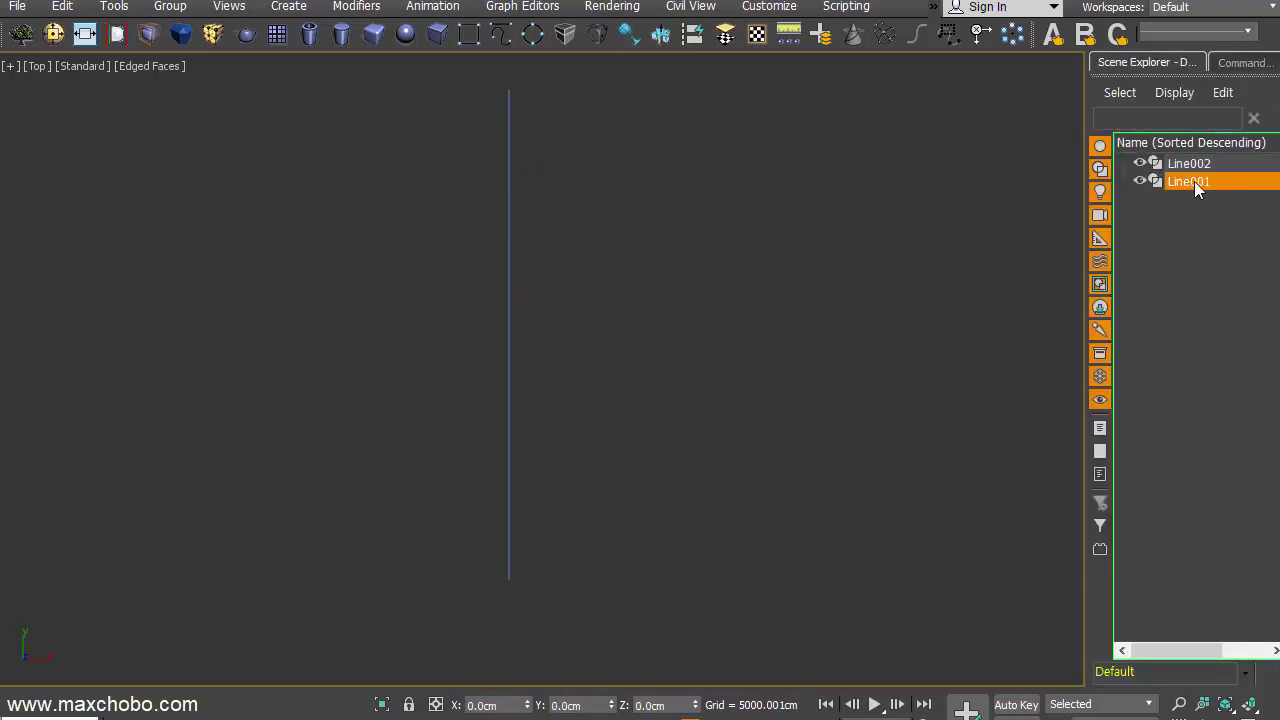
scroll(643, 385, down, 2)
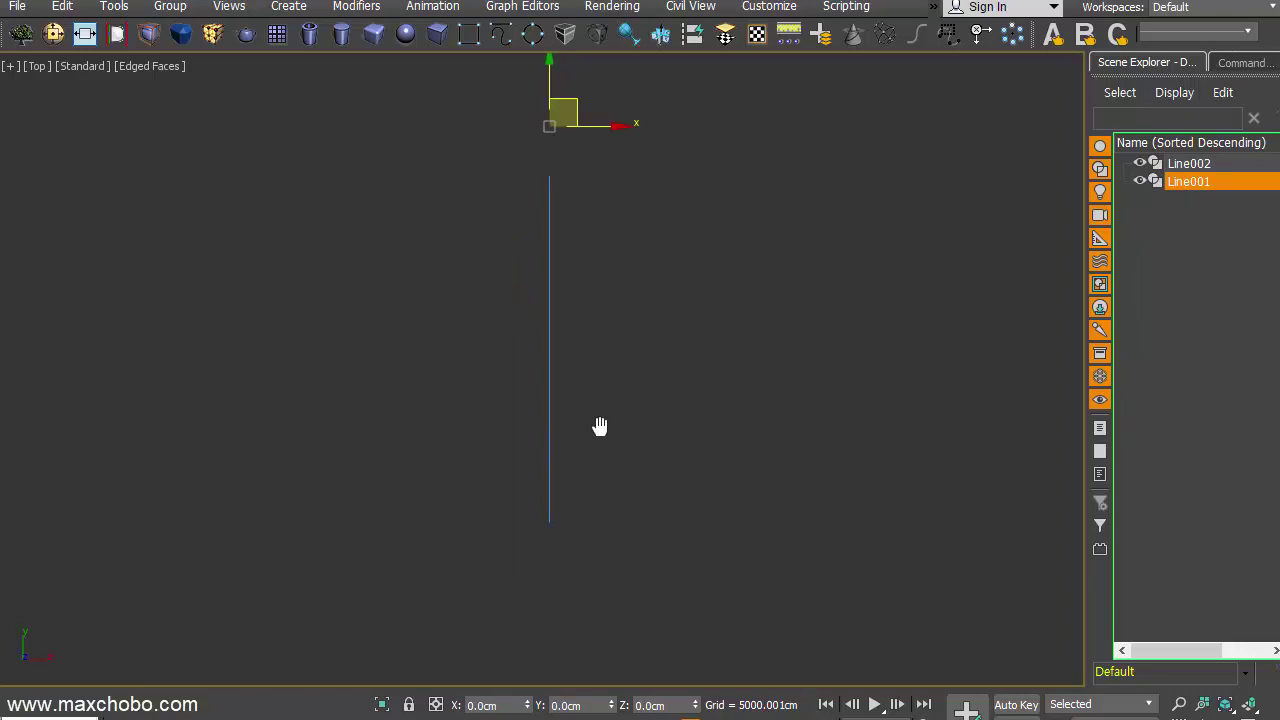
middle_drag(600, 426, 586, 405)
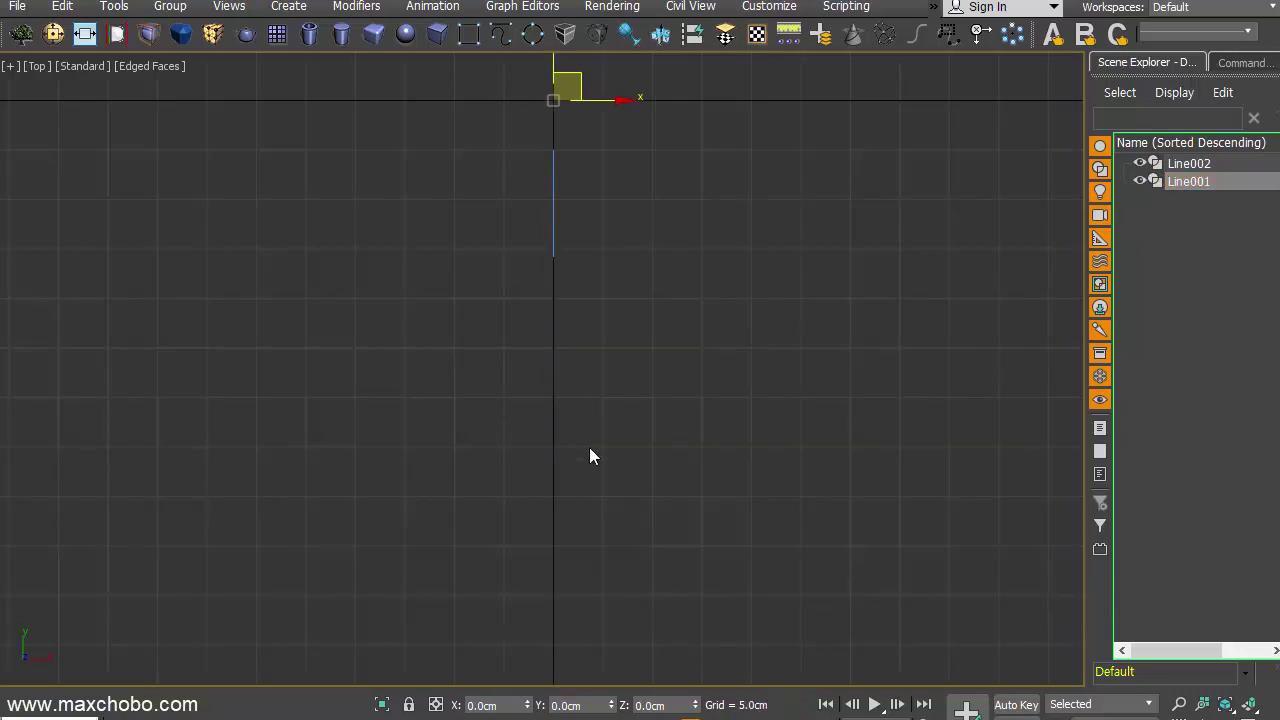
middle_drag(589, 450, 612, 364)
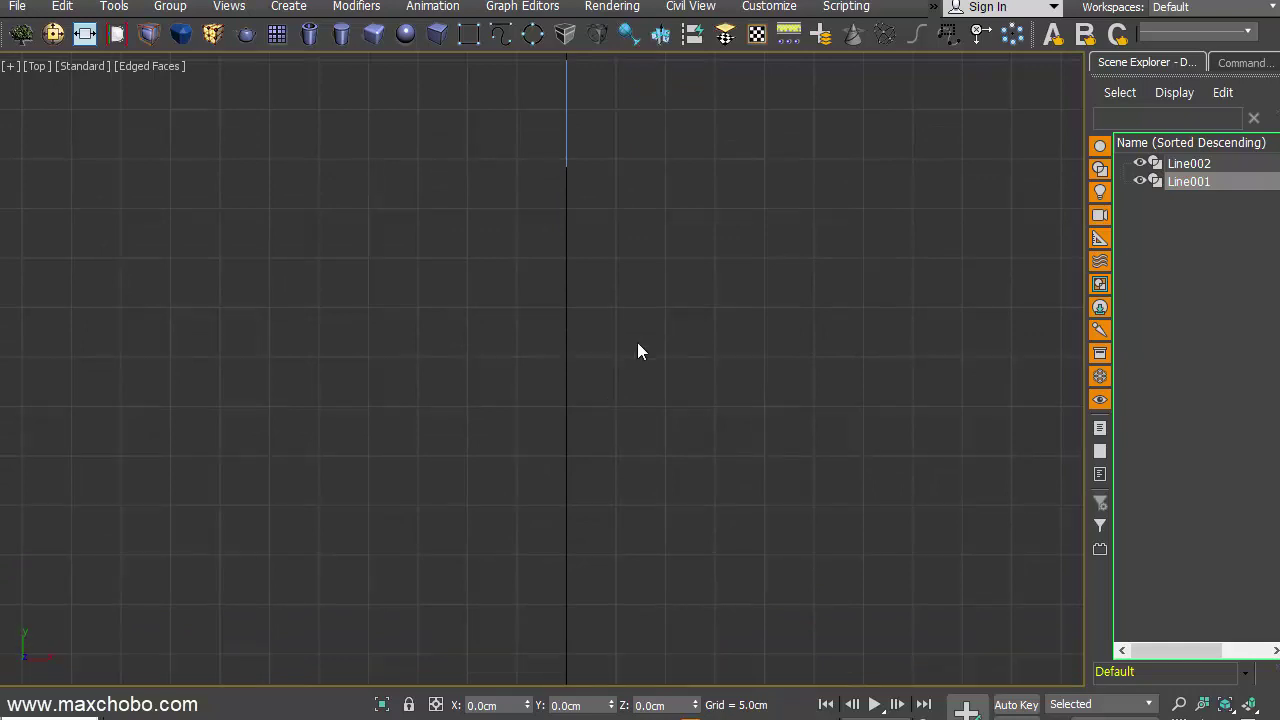
drag(603, 349, 514, 394)
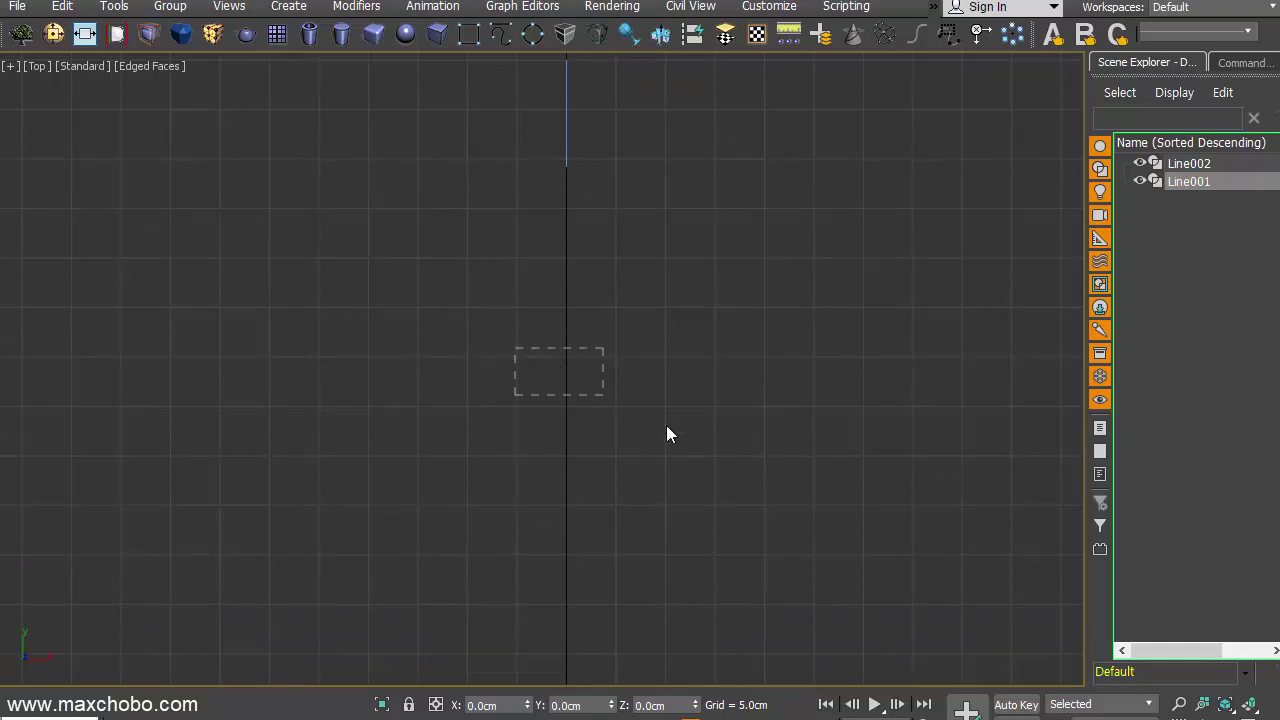
click(802, 350)
scroll(742, 401, down, 2)
mouse_move(738, 403)
middle_down()
mouse_move(694, 234)
mouse_move(681, 333)
mouse_move(634, 421)
middle_up()
key(g)
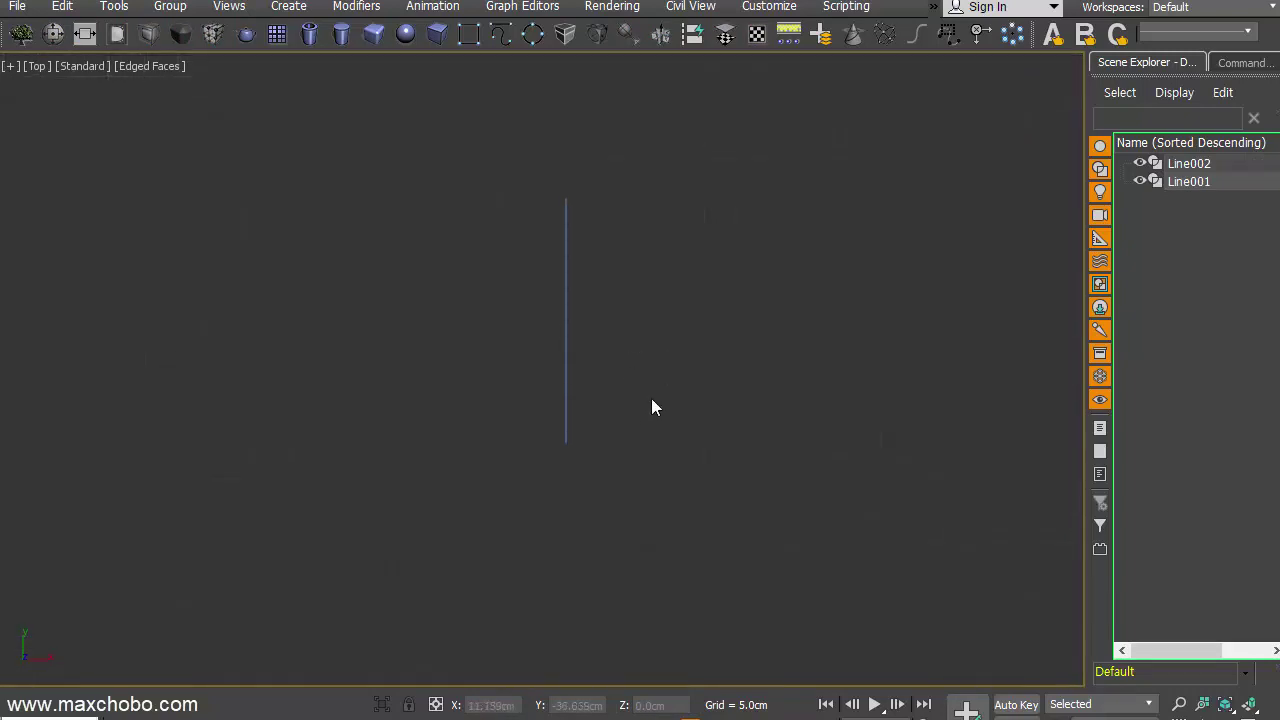
click(500, 34)
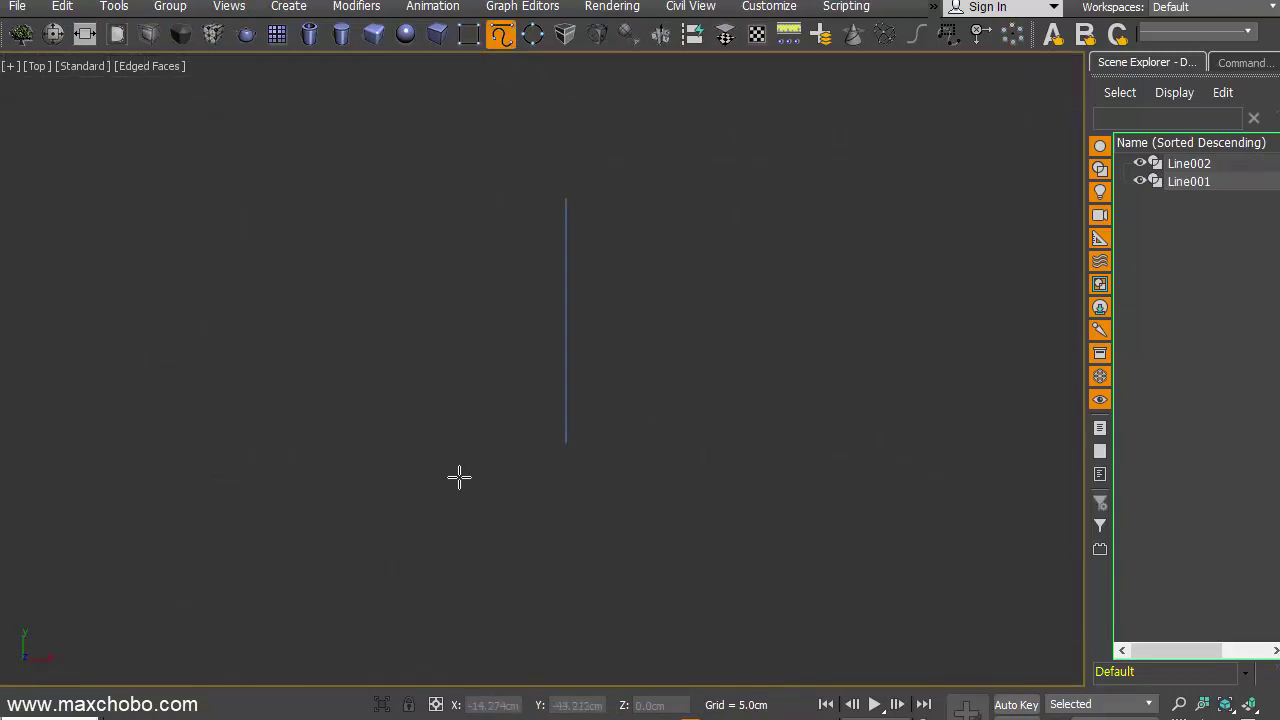
- With snapping on, draw the straight horizontal Line003 between two grid points
key(s)
click(460, 478)
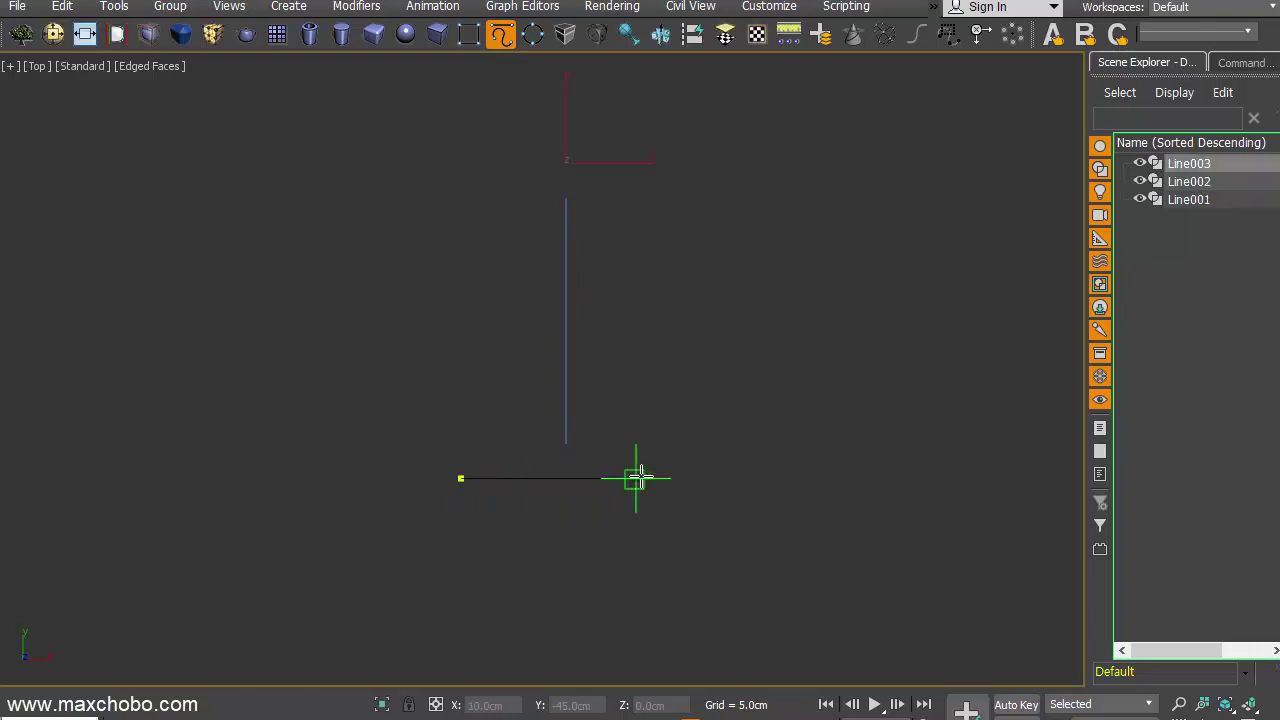
click(670, 478)
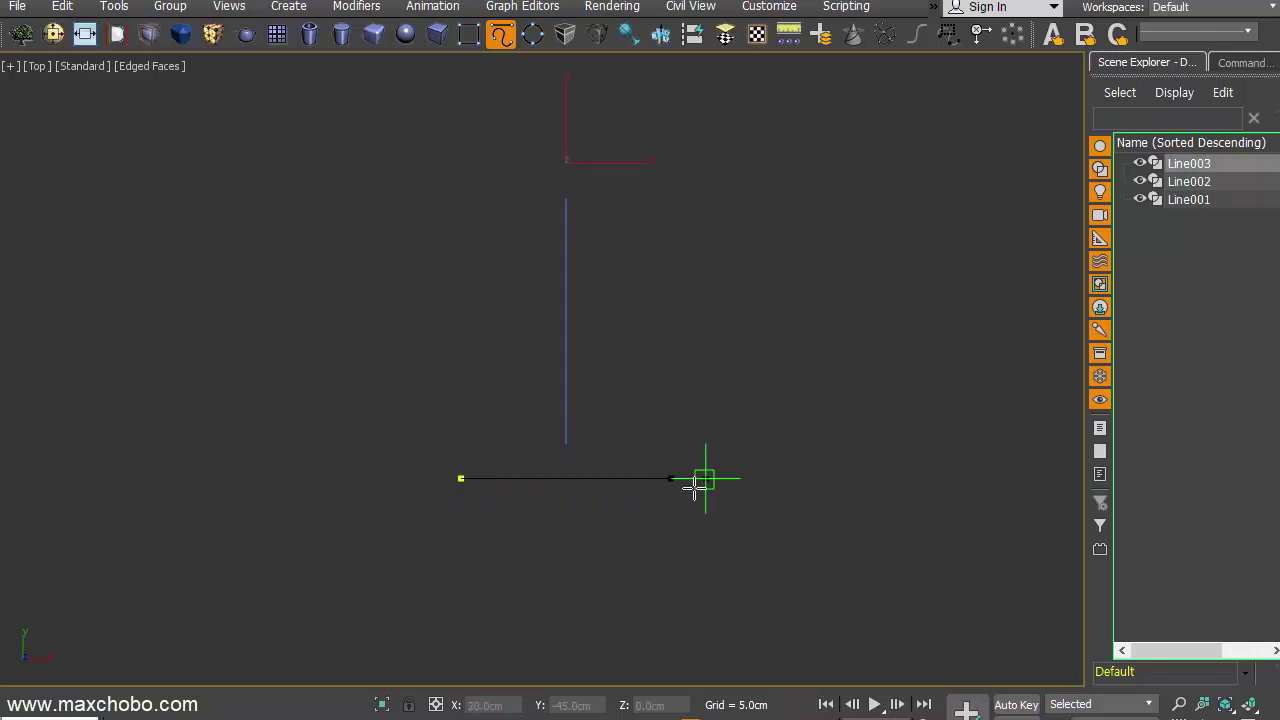
right_click(690, 500)
scroll(580, 515, up, 2)
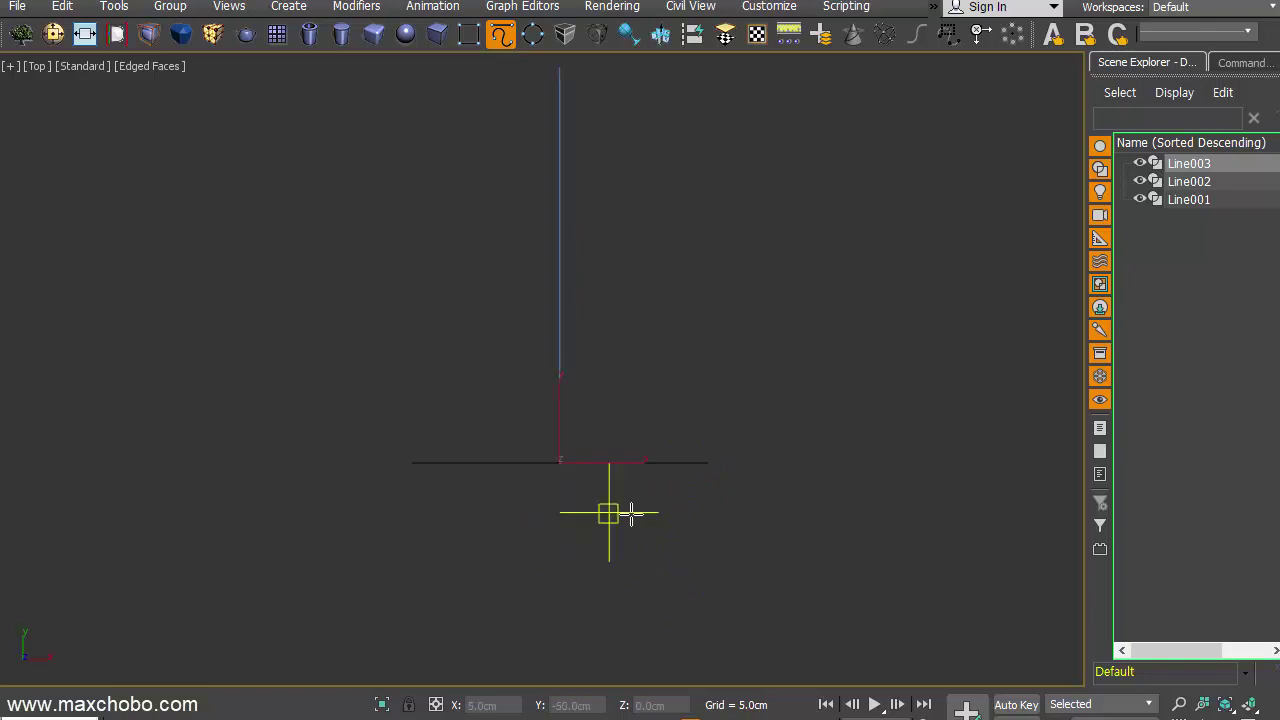
- In the Left view, move Line003 down by 10 cm
key(l)
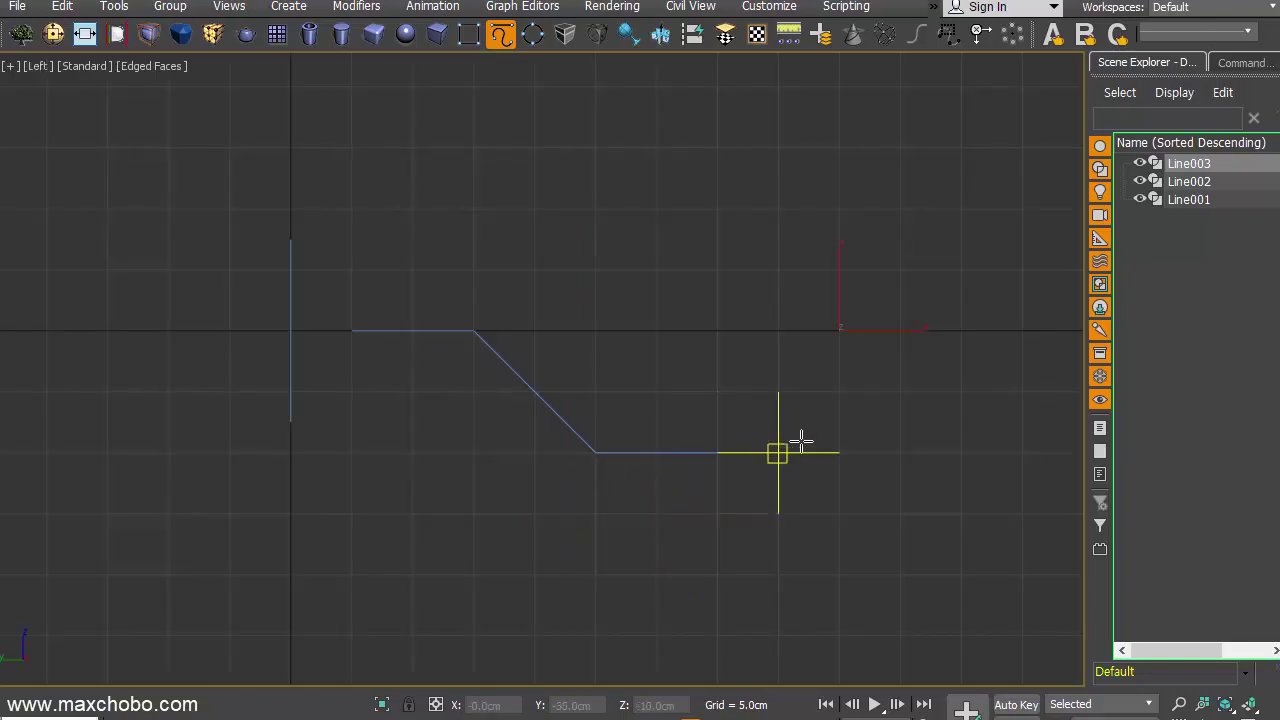
right_click(872, 346)
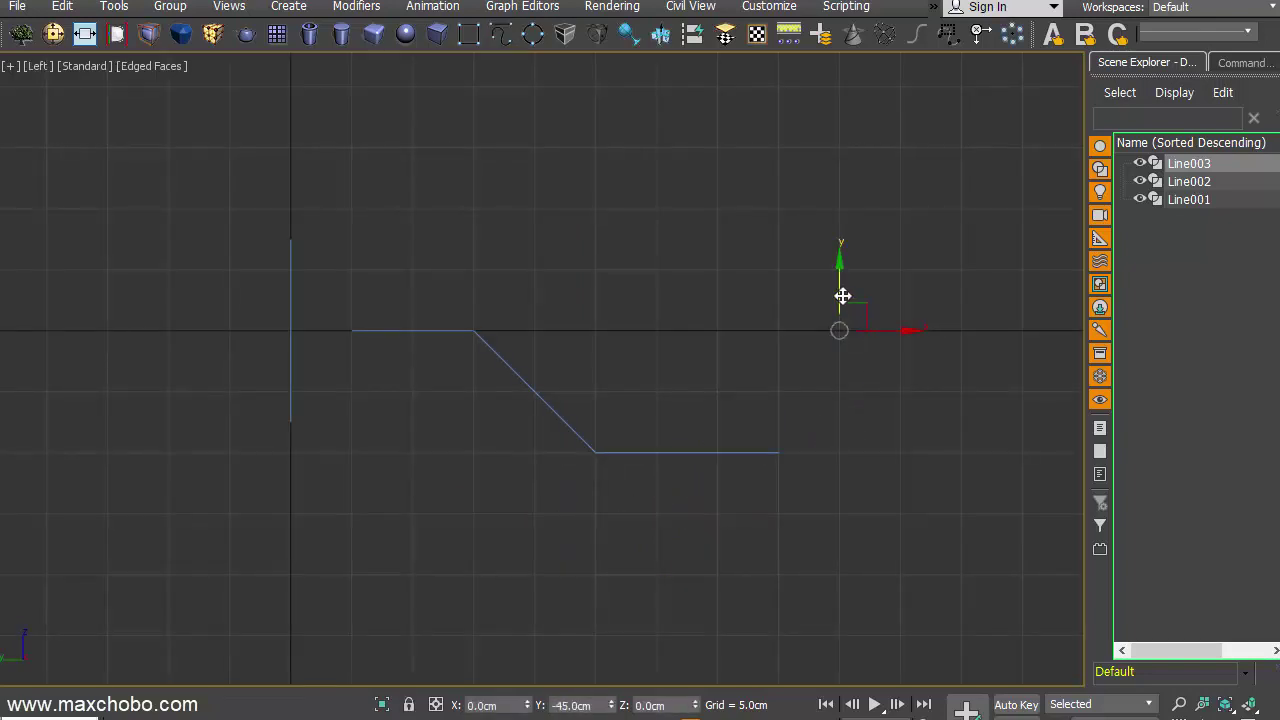
mouse_move(843, 369)
mouse_down()
mouse_move(846, 436)
mouse_move(778, 540)
mouse_up()
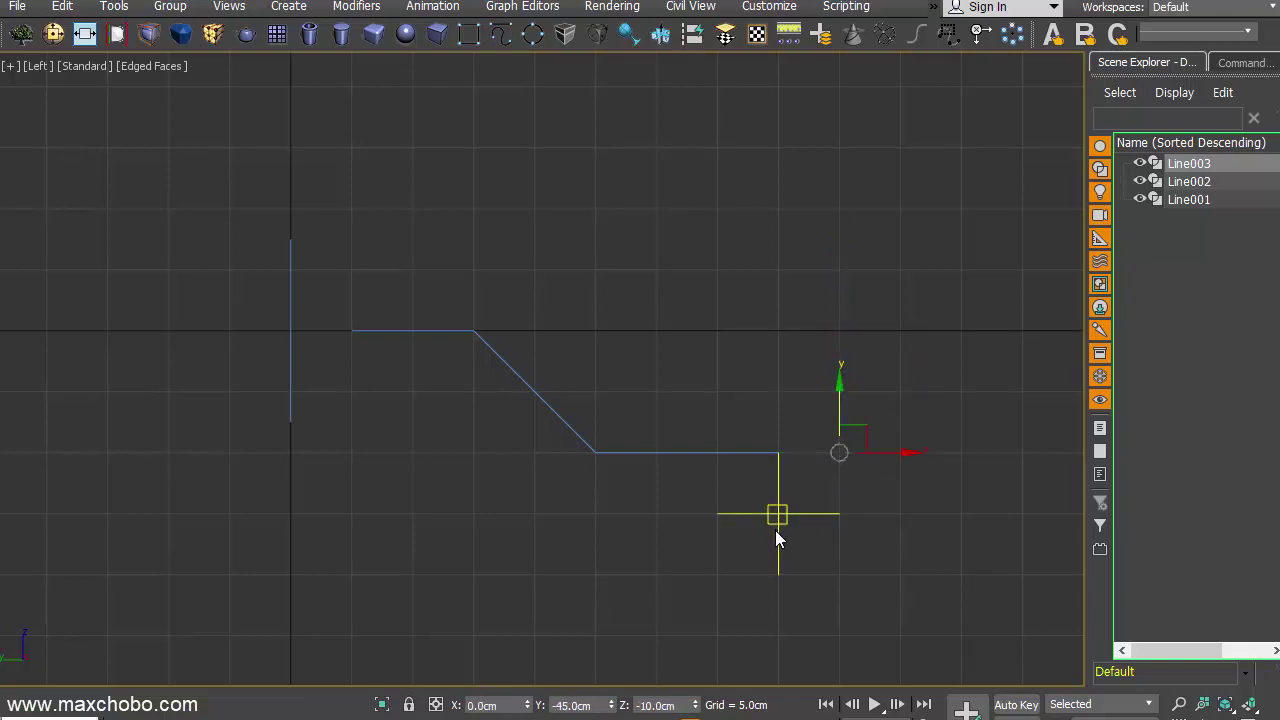
- Enable Axis Constraints in the snap options
shift+right_click(775, 533)
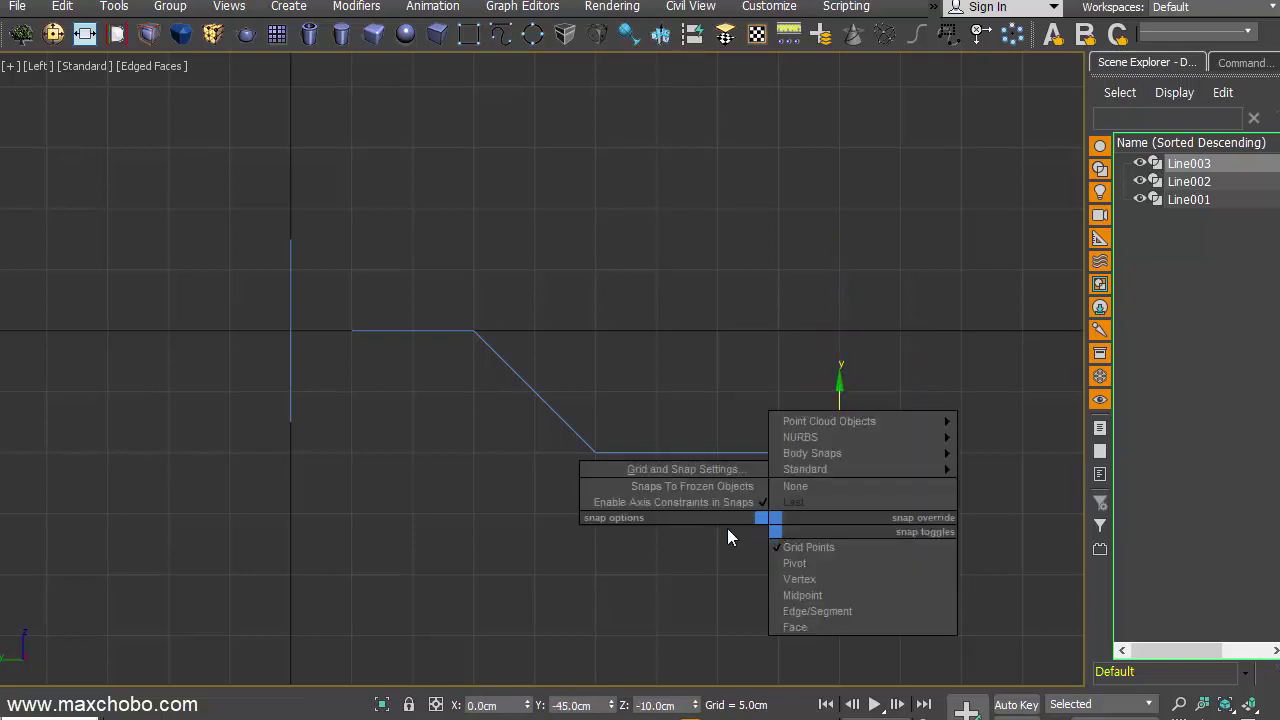
drag(775, 533, 684, 509)
shift+right_click(684, 487)
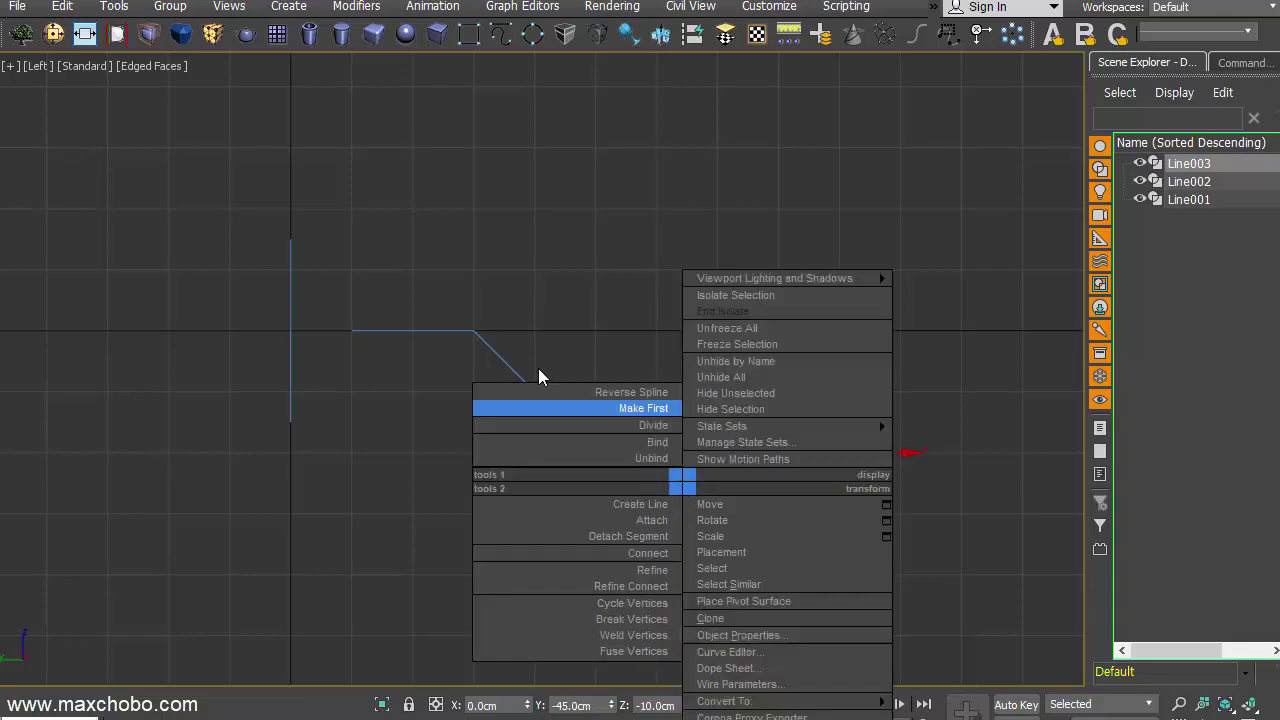
click(549, 408)
shift+right_click(689, 490)
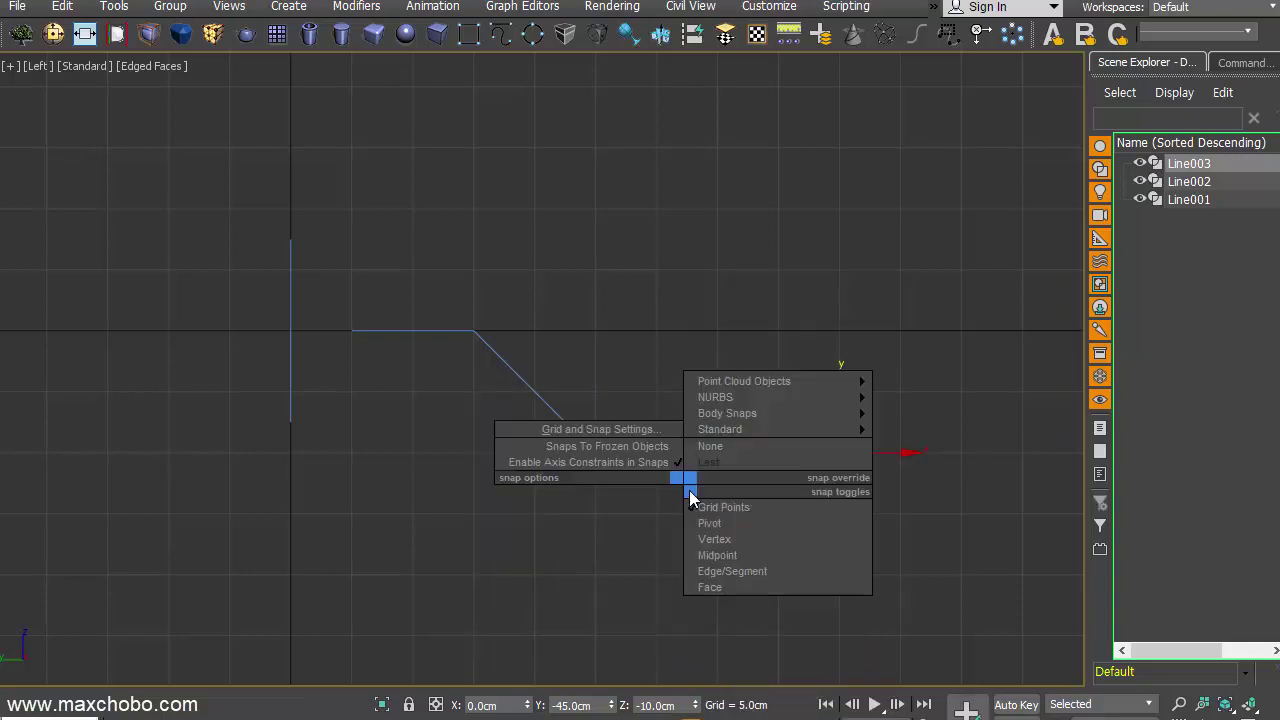
click(619, 461)
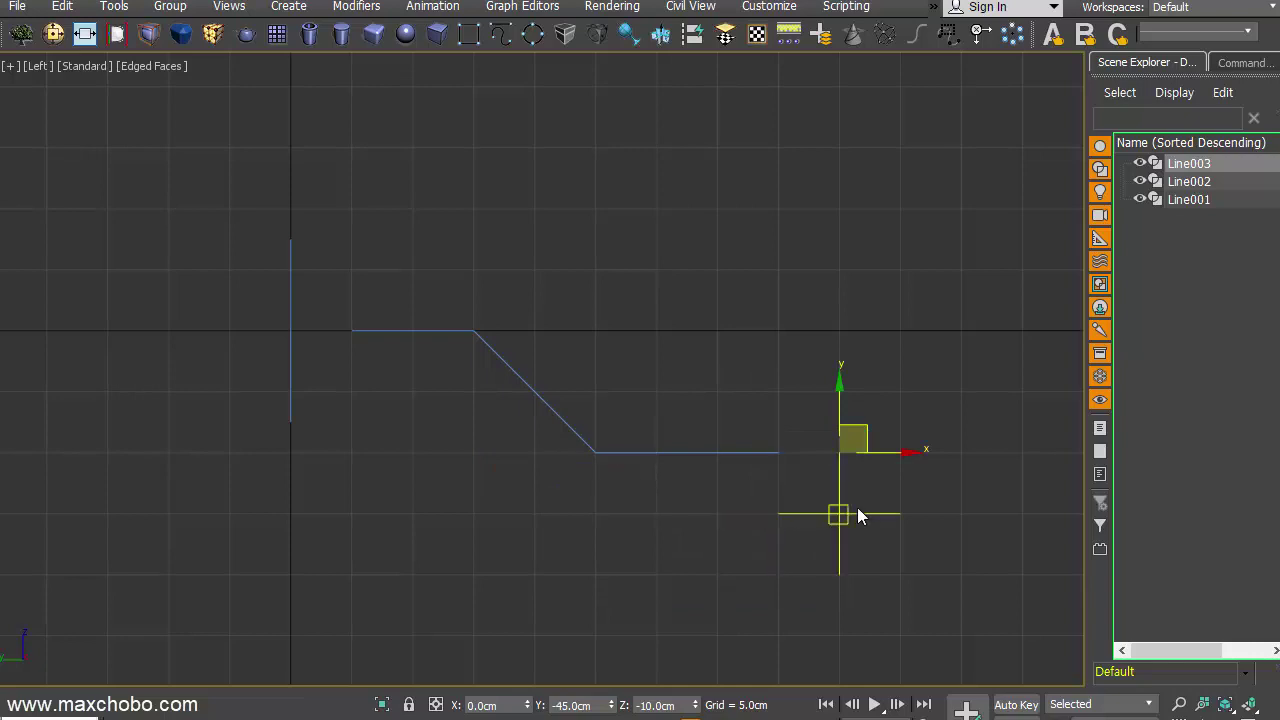
right_click(803, 519)
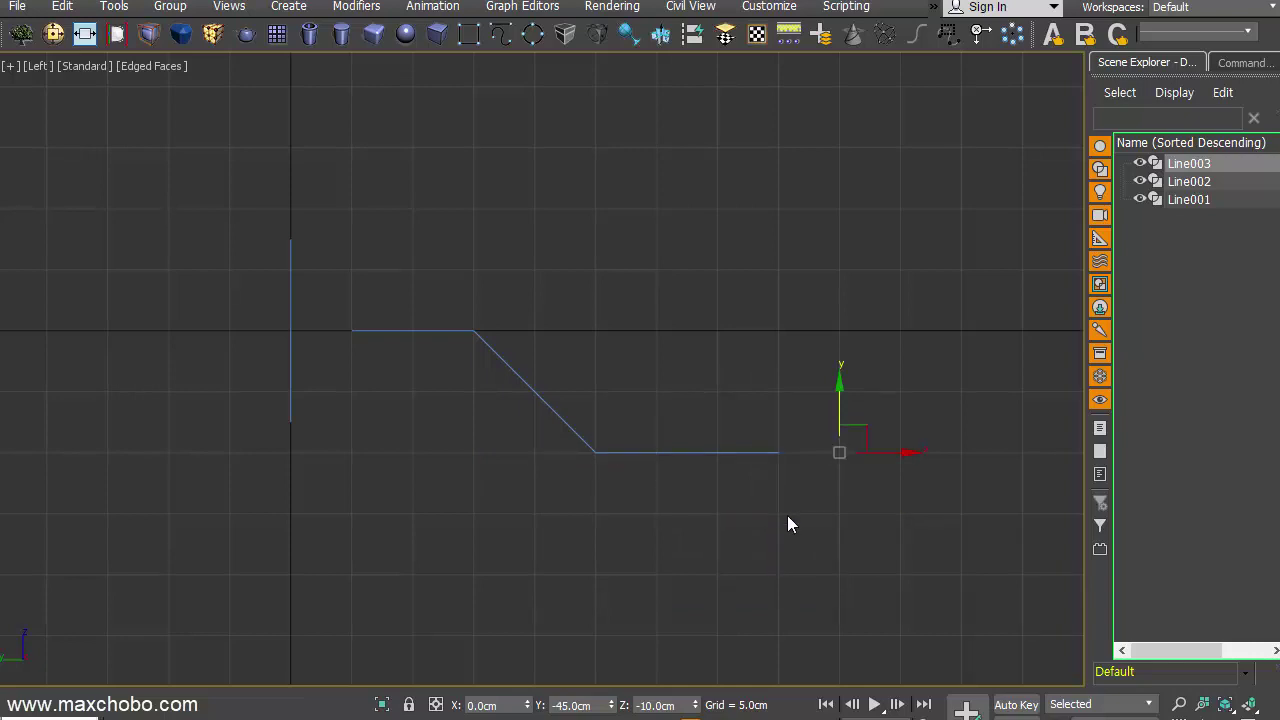
- In Perspective view, select Line001 and apply a Renderable Spline modifier found by searching 'render'
key(g)
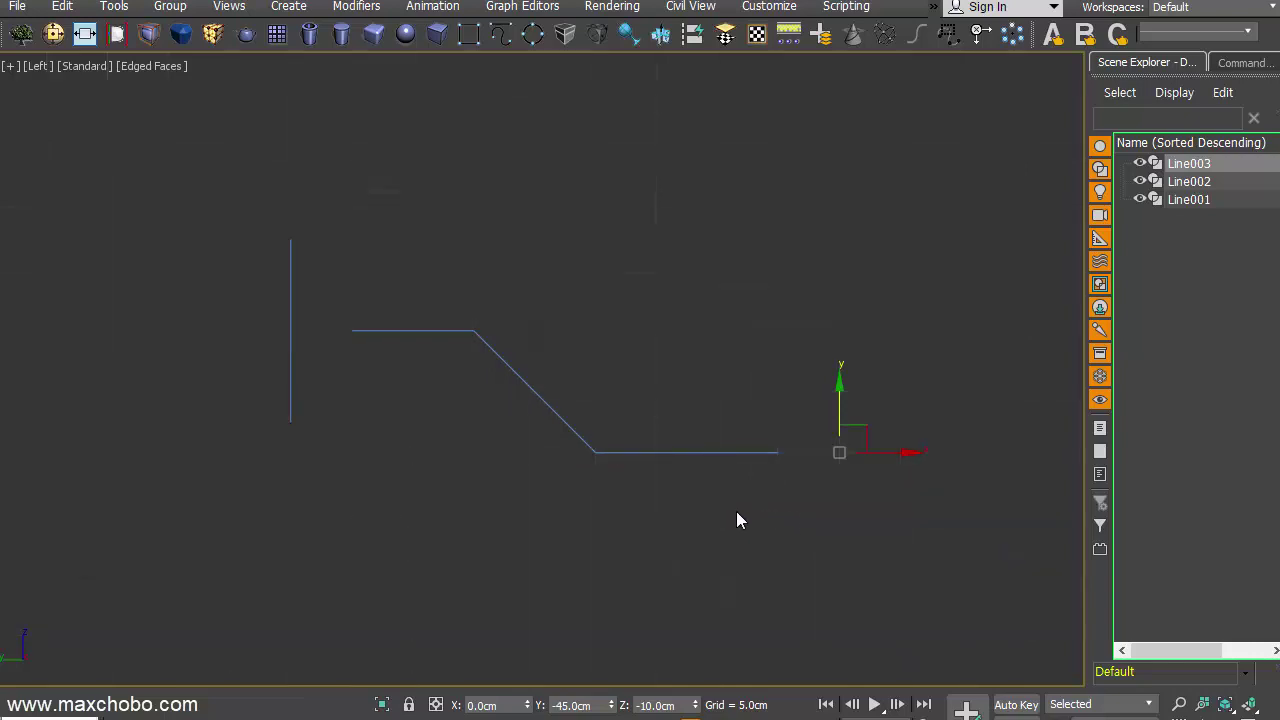
key(p)
middle_drag(763, 521, 652, 425)
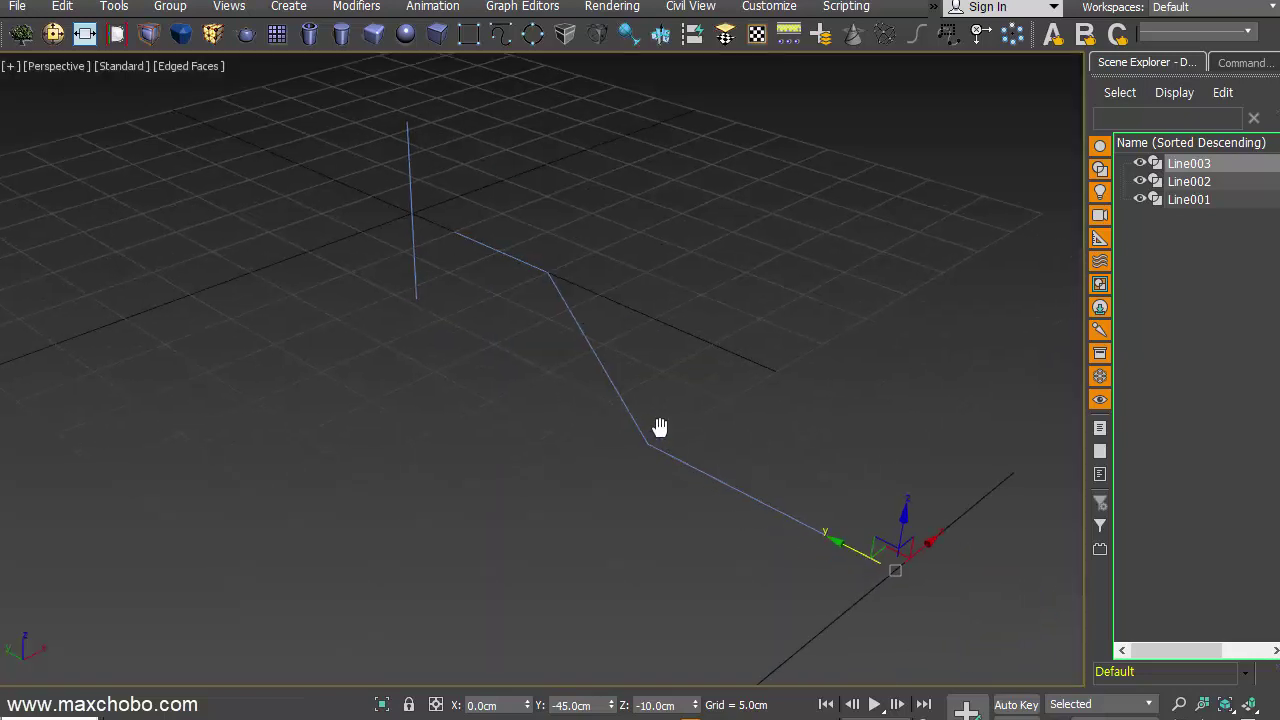
key(g)
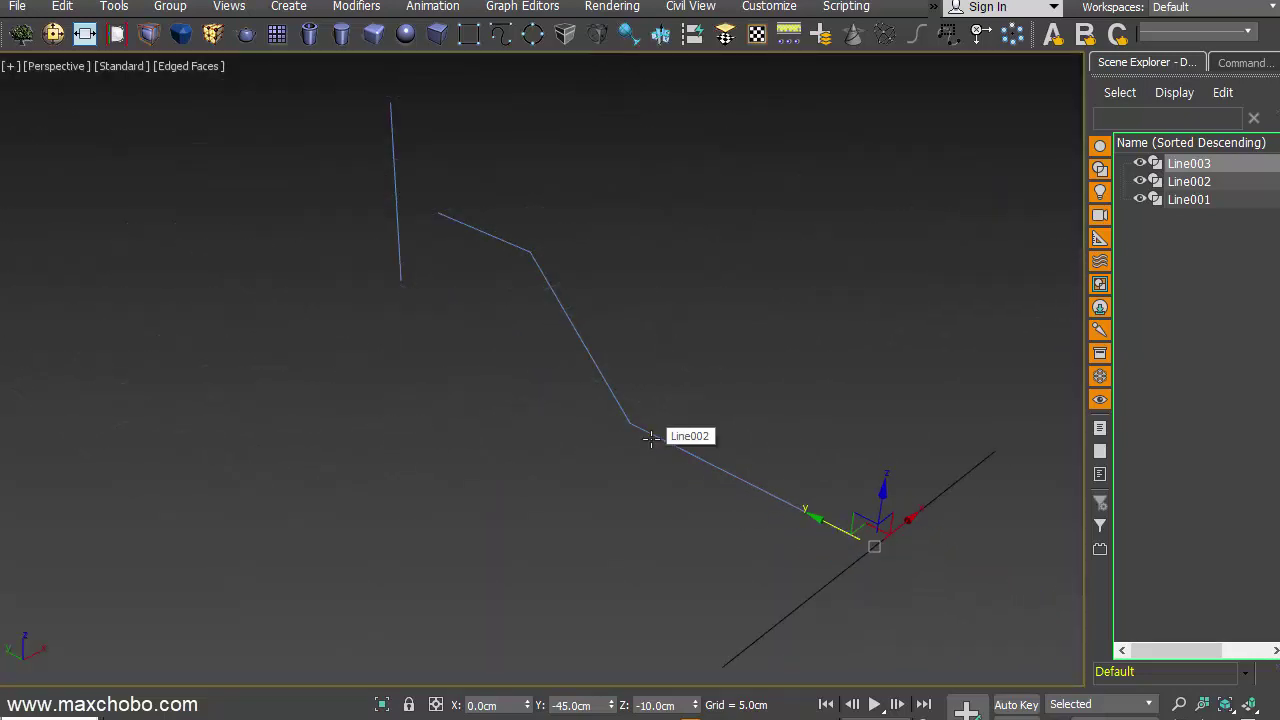
mouse_move(624, 494)
alt+middle_down()
mouse_move(700, 515)
mouse_move(744, 494)
alt+middle_up()
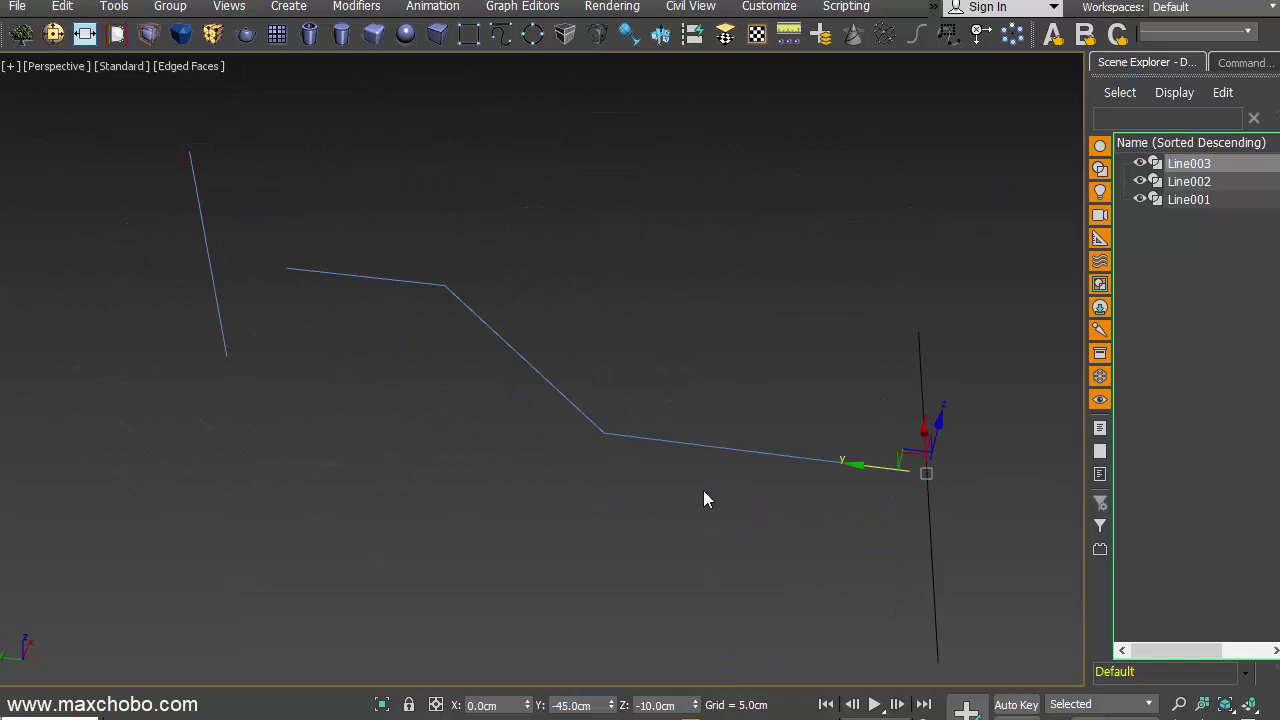
click(228, 346)
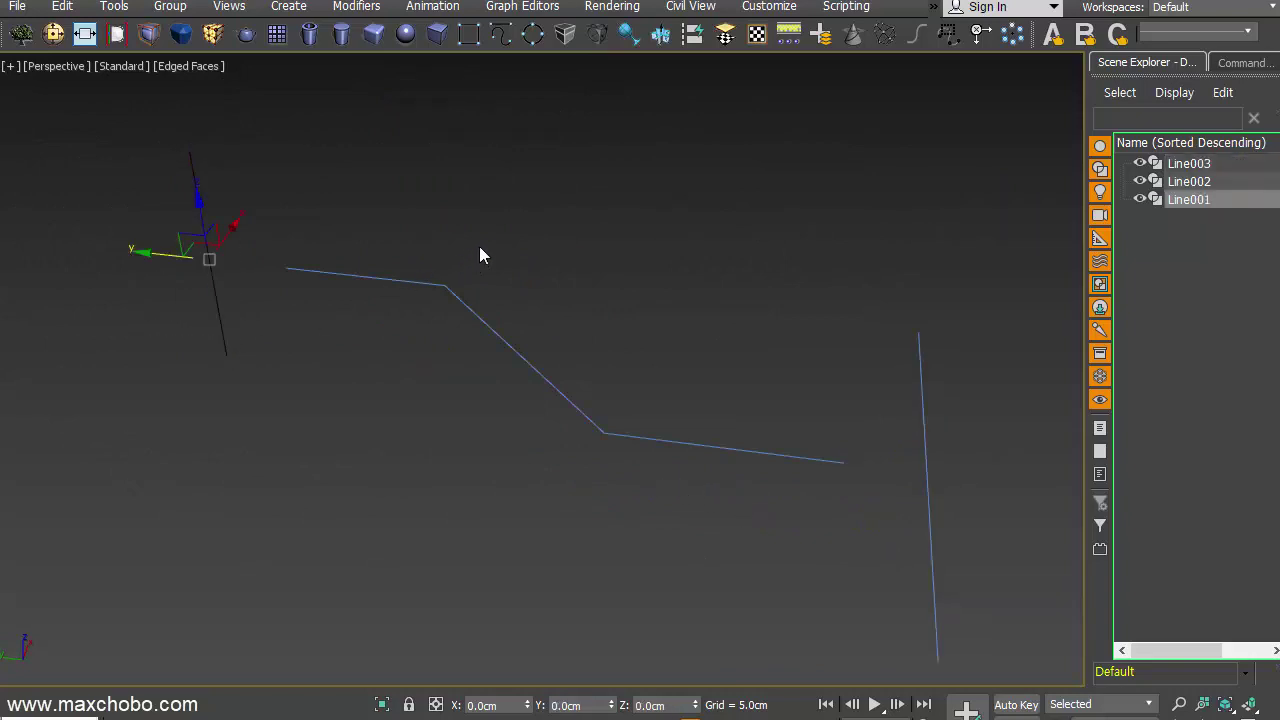
key(x)
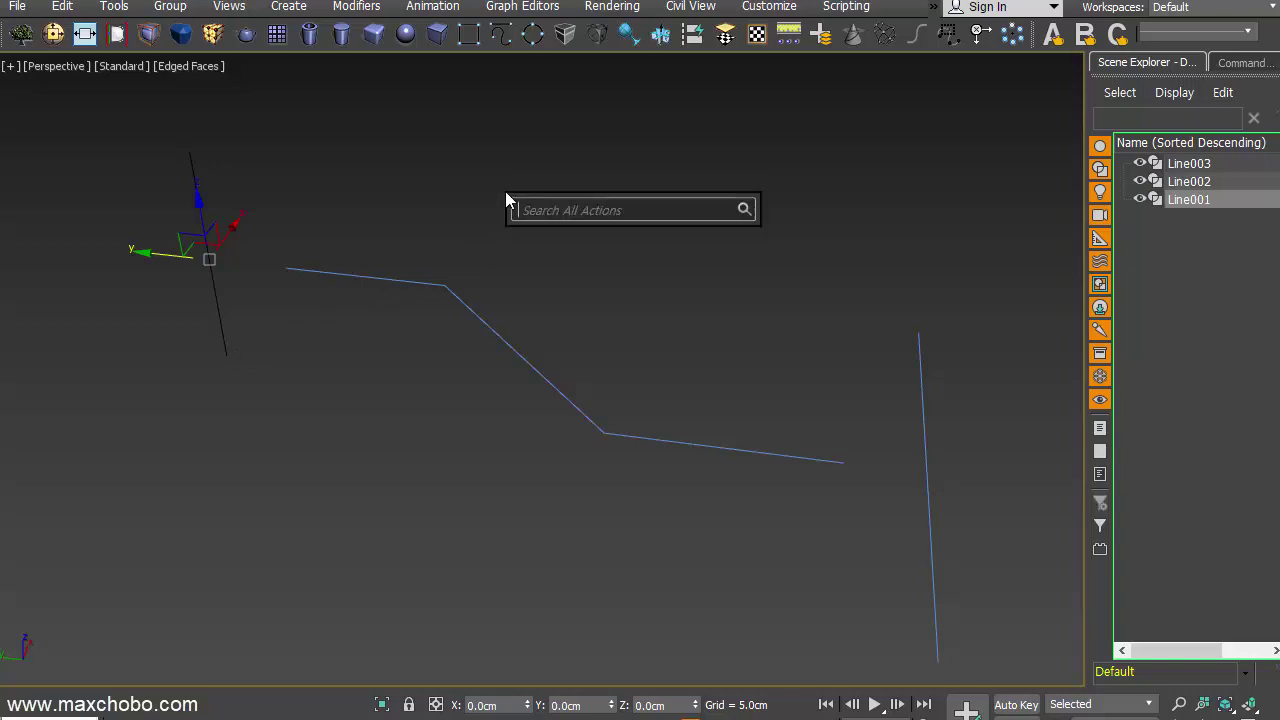
text(render)
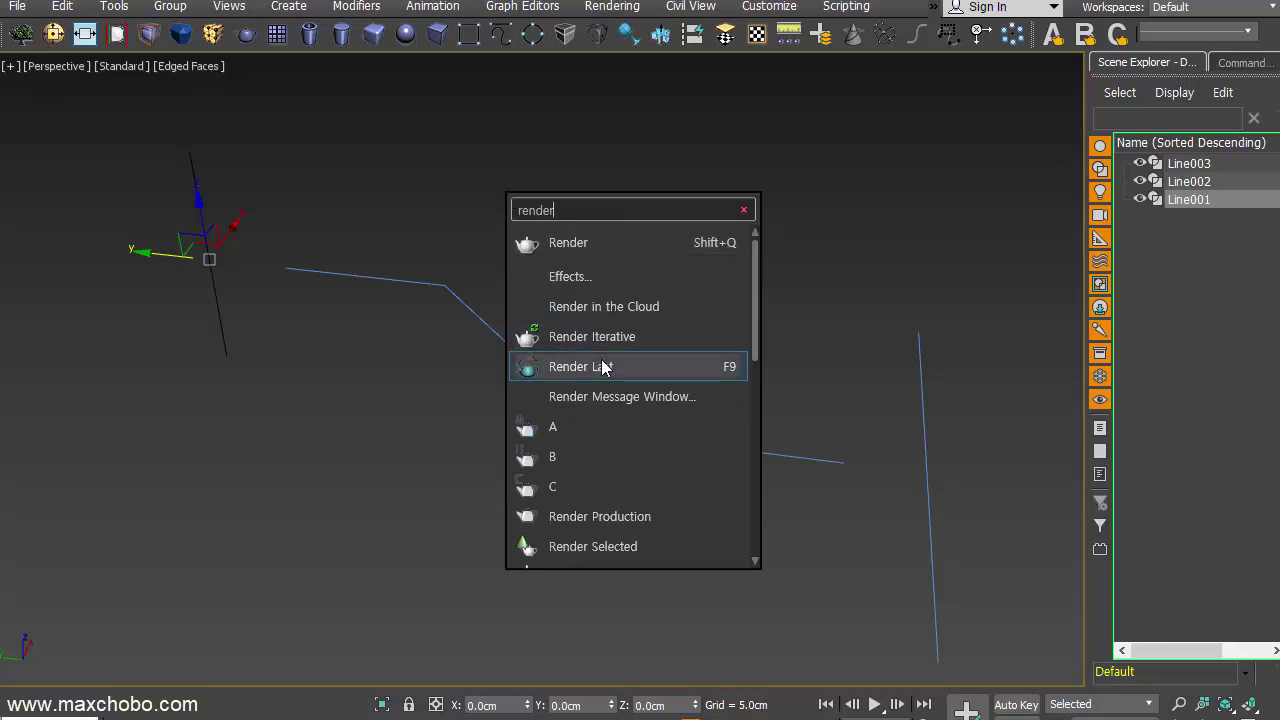
scroll(602, 362, down, 1)
scroll(602, 362, down, 1)
scroll(602, 362, down, 2)
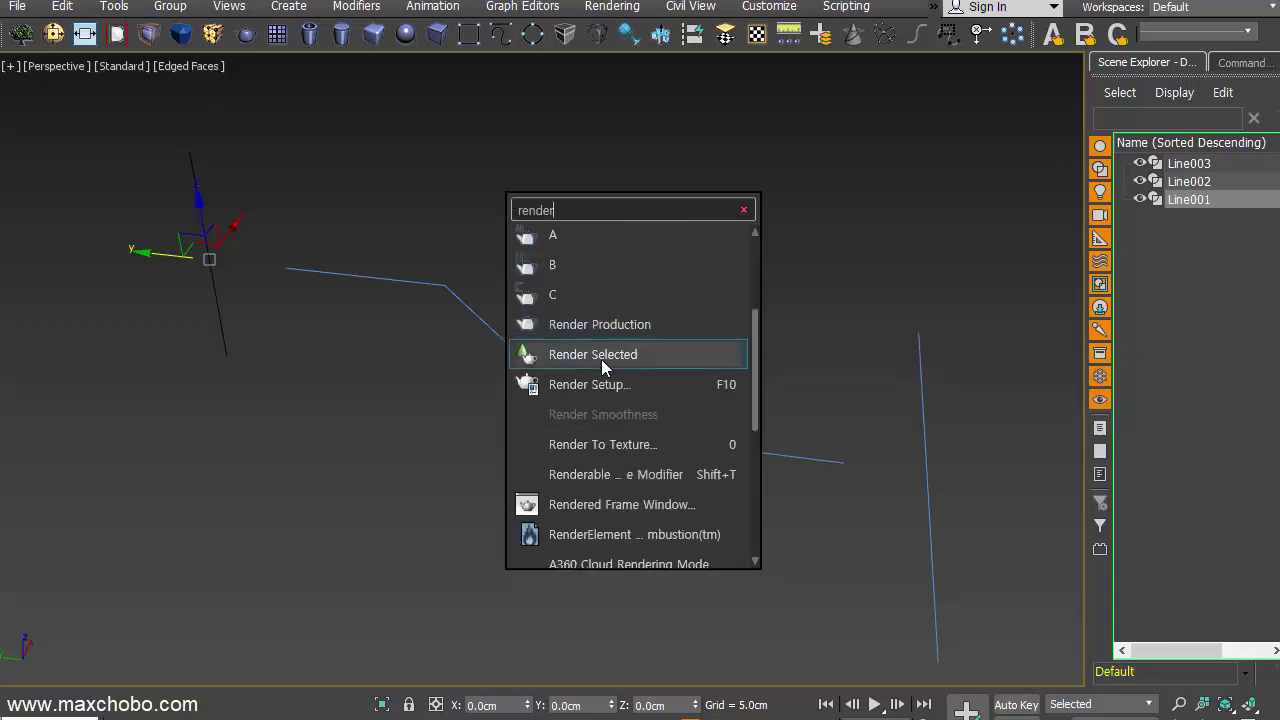
click(587, 477)
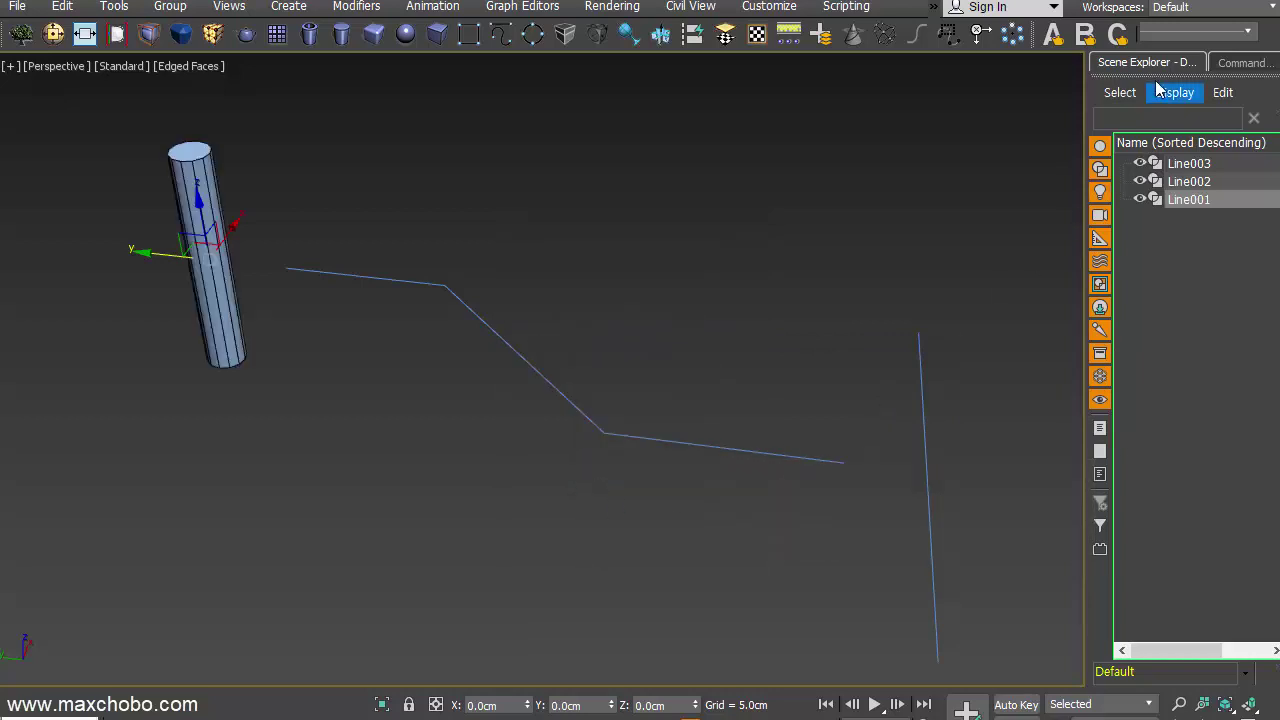
- Check Line001's base-line rendering settings and copy its Renderable Spline modifier
click(1226, 62)
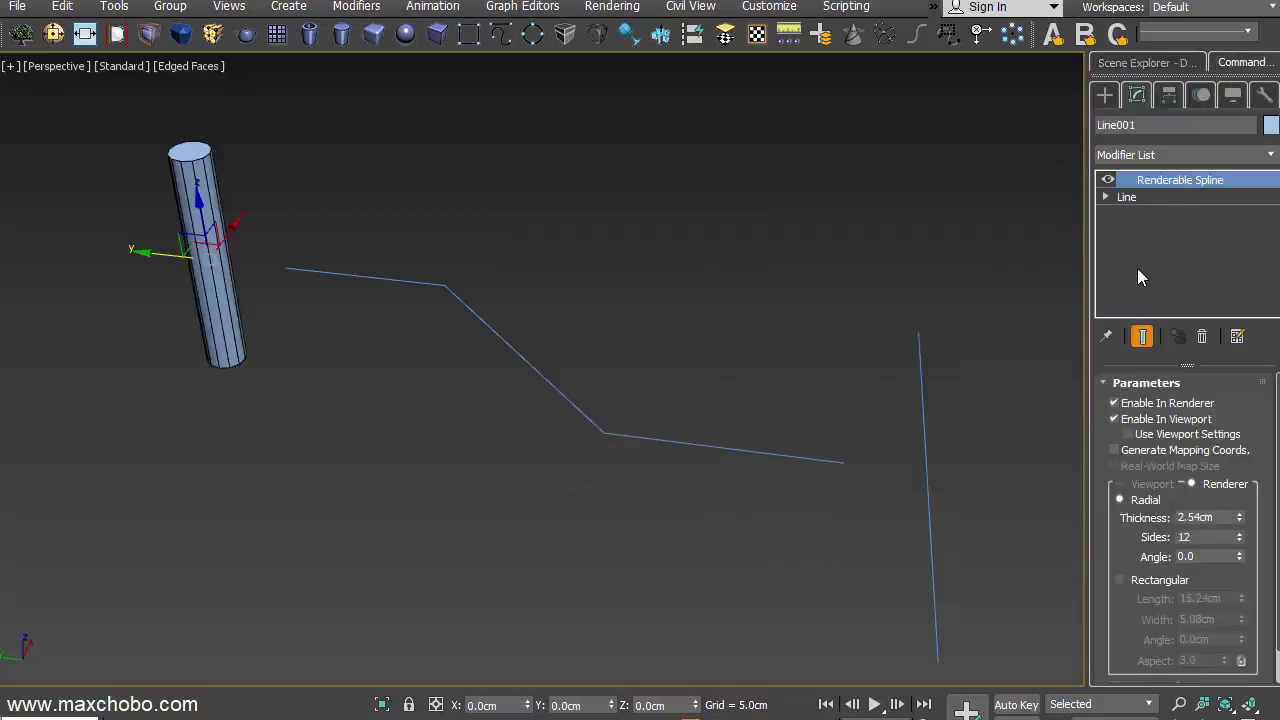
click(1127, 199)
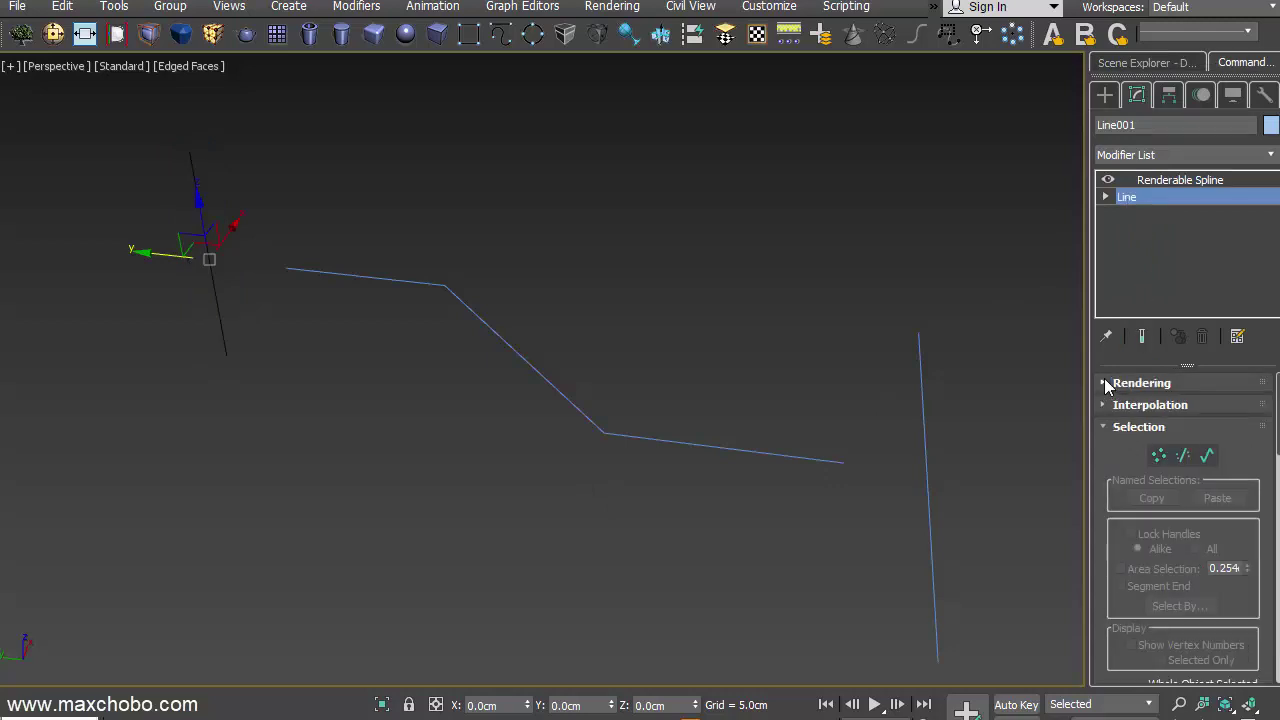
click(1104, 378)
click(1113, 379)
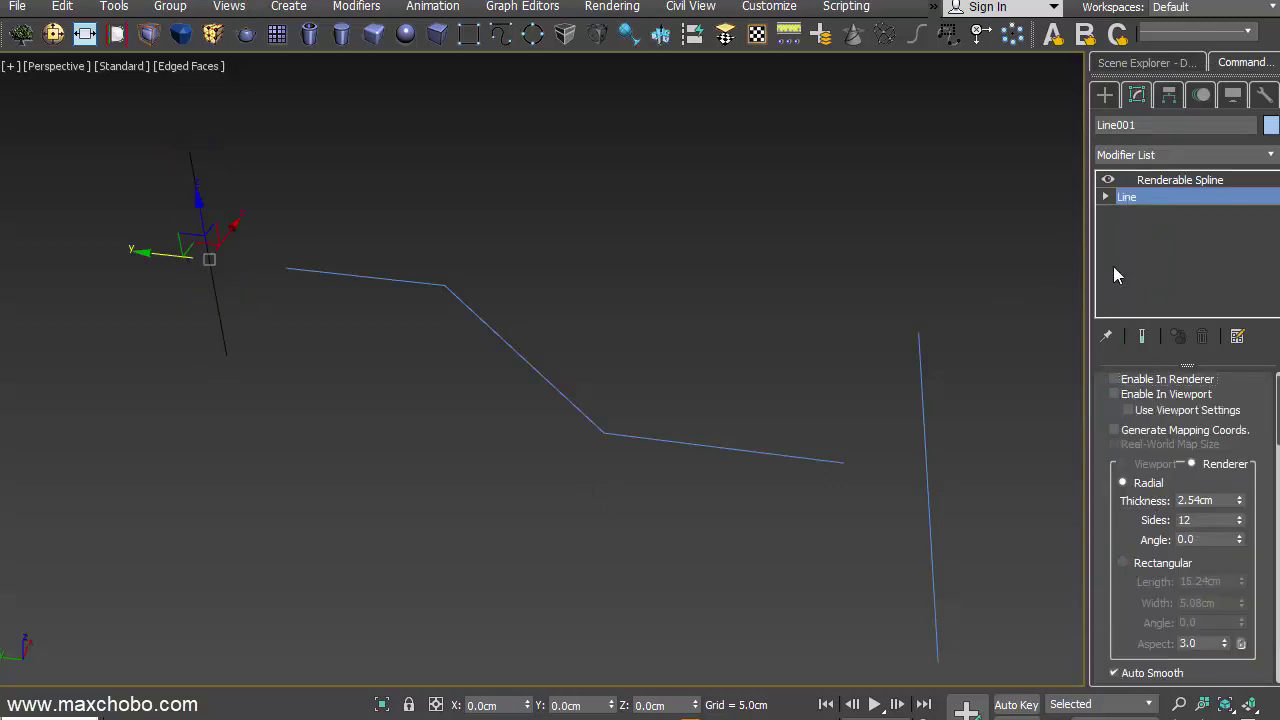
click(1173, 185)
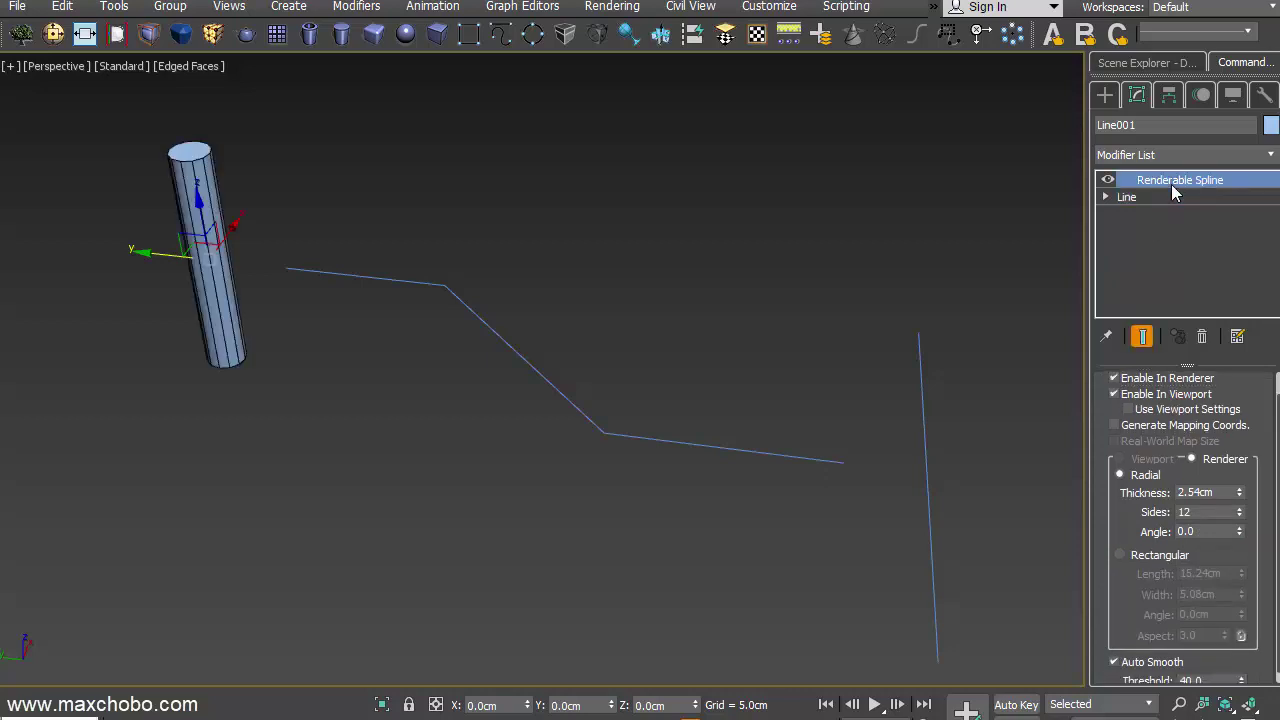
right_click(1166, 192)
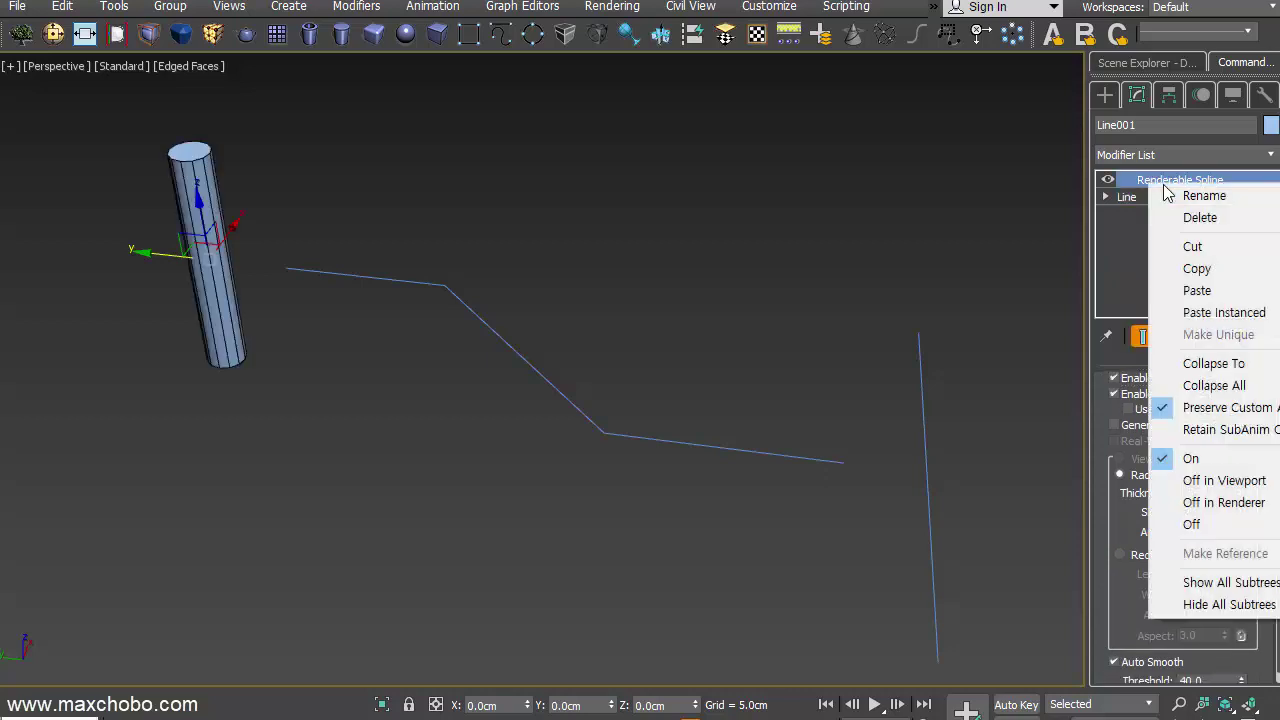
click(1190, 269)
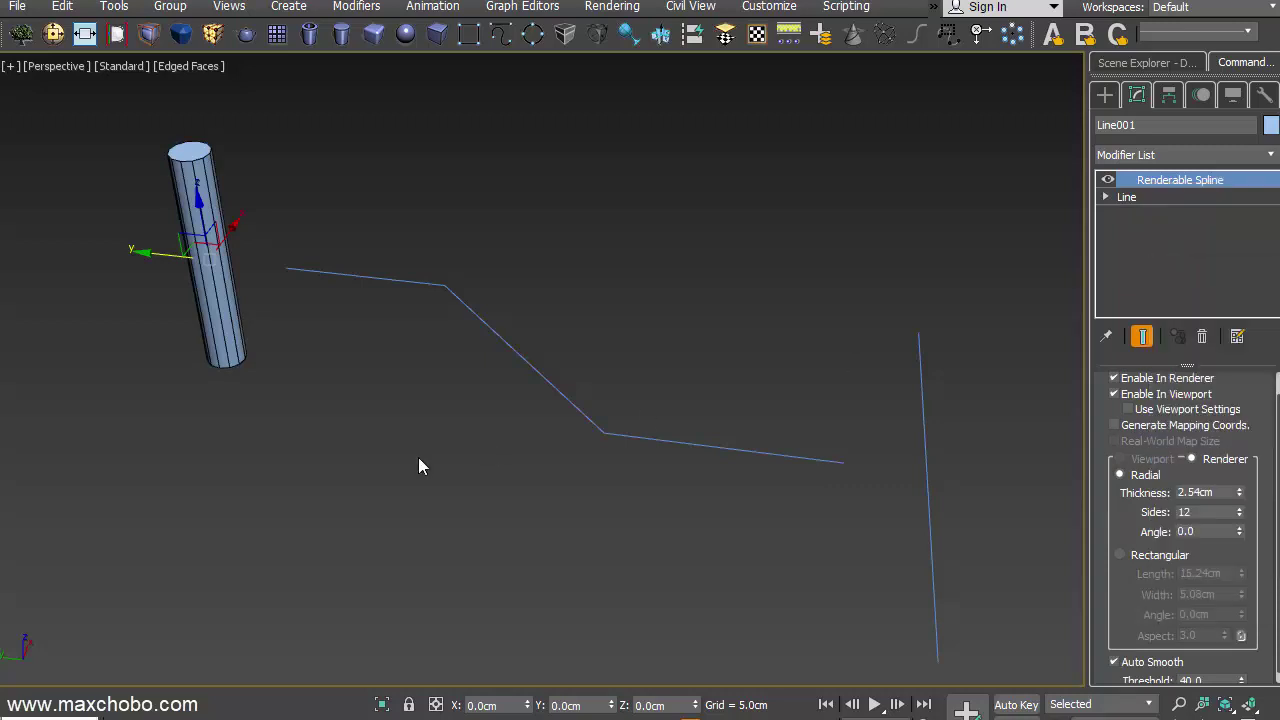
- Switch the Renderable Spline profile to Rectangular with Length 5cm and Width 5cm
double_click(1215, 512)
click(1120, 555)
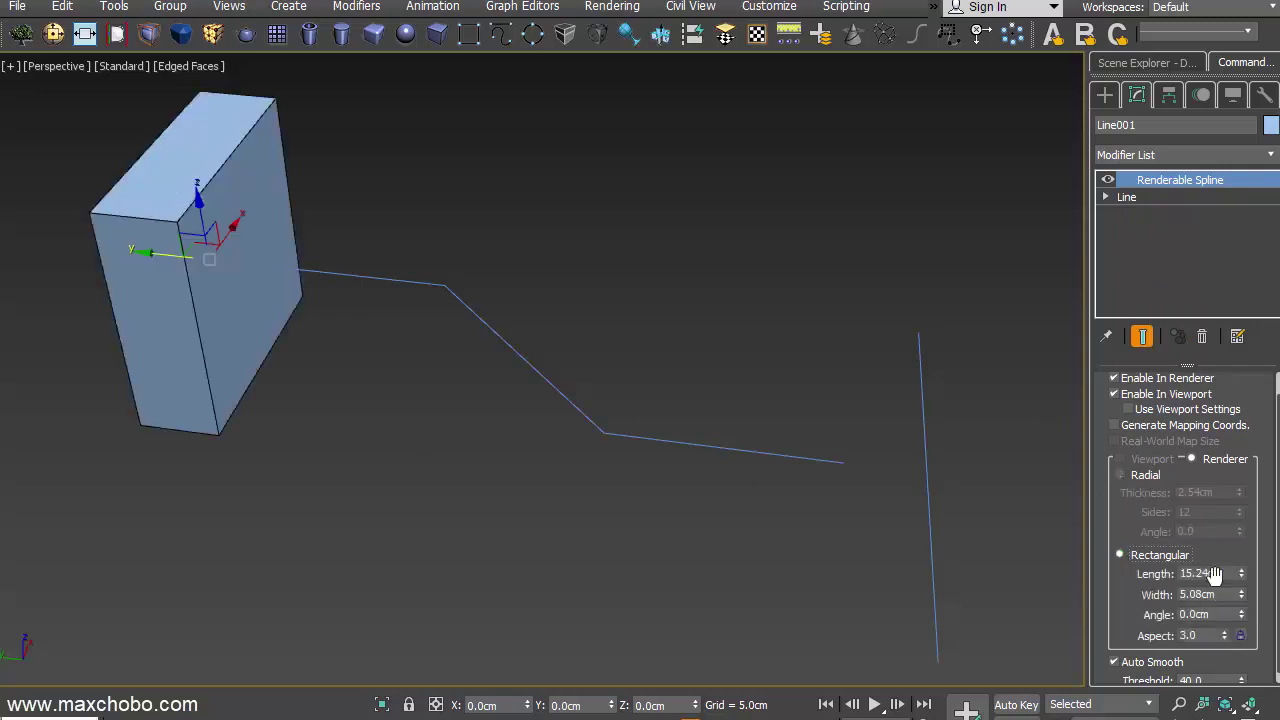
scroll(1218, 565, down, 1)
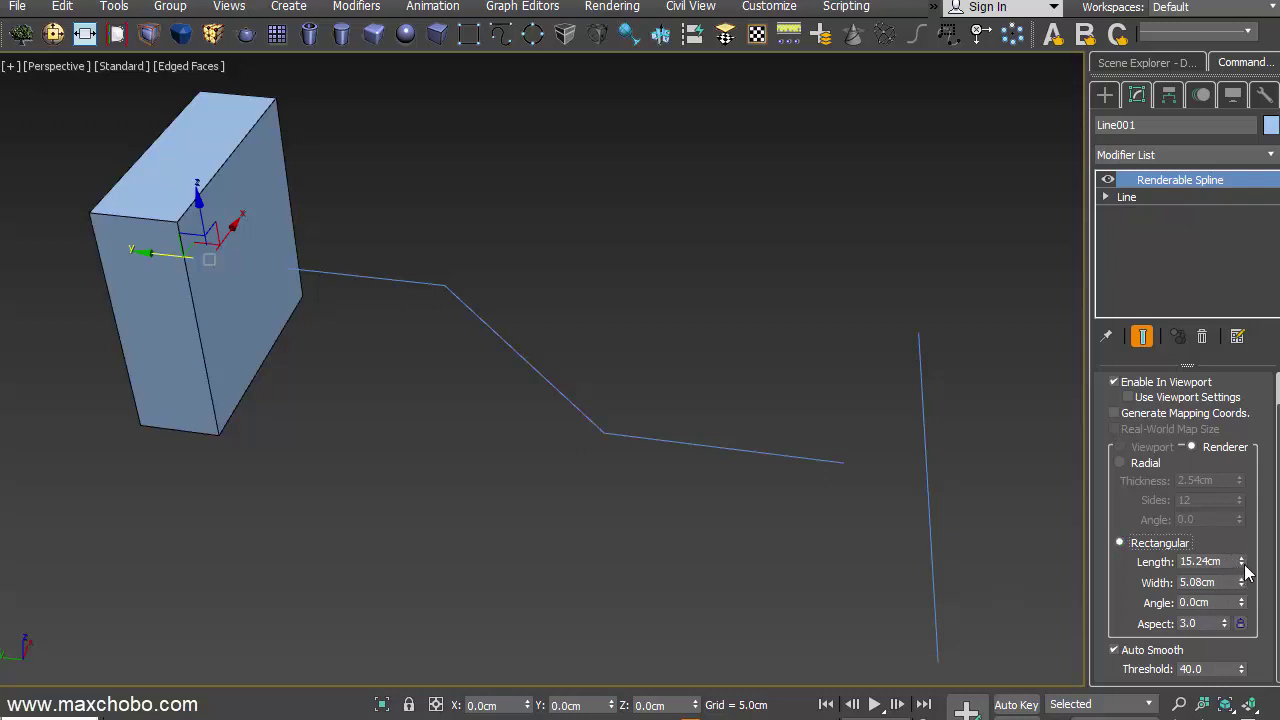
mouse_move(1242, 562)
mouse_down()
mouse_move(1243, 604)
mouse_move(1243, 590)
mouse_move(1119, 564)
mouse_up()
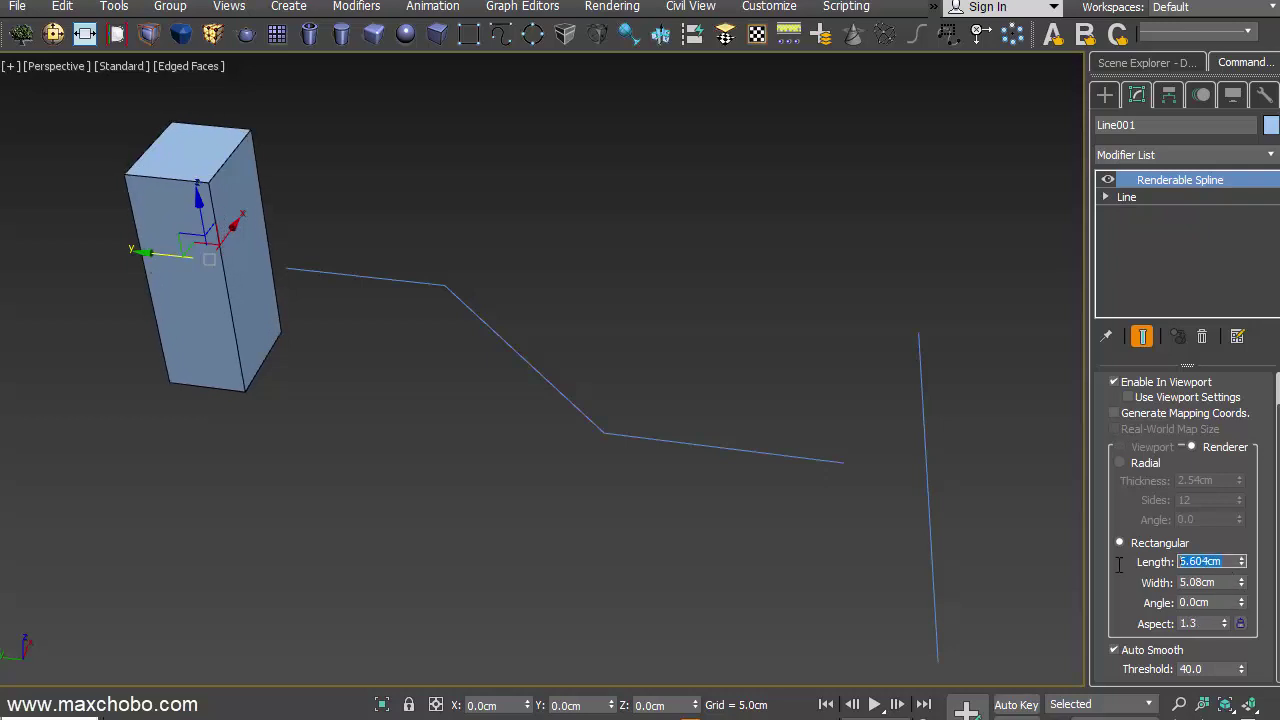
text(5)
key(Tab)
text(5)
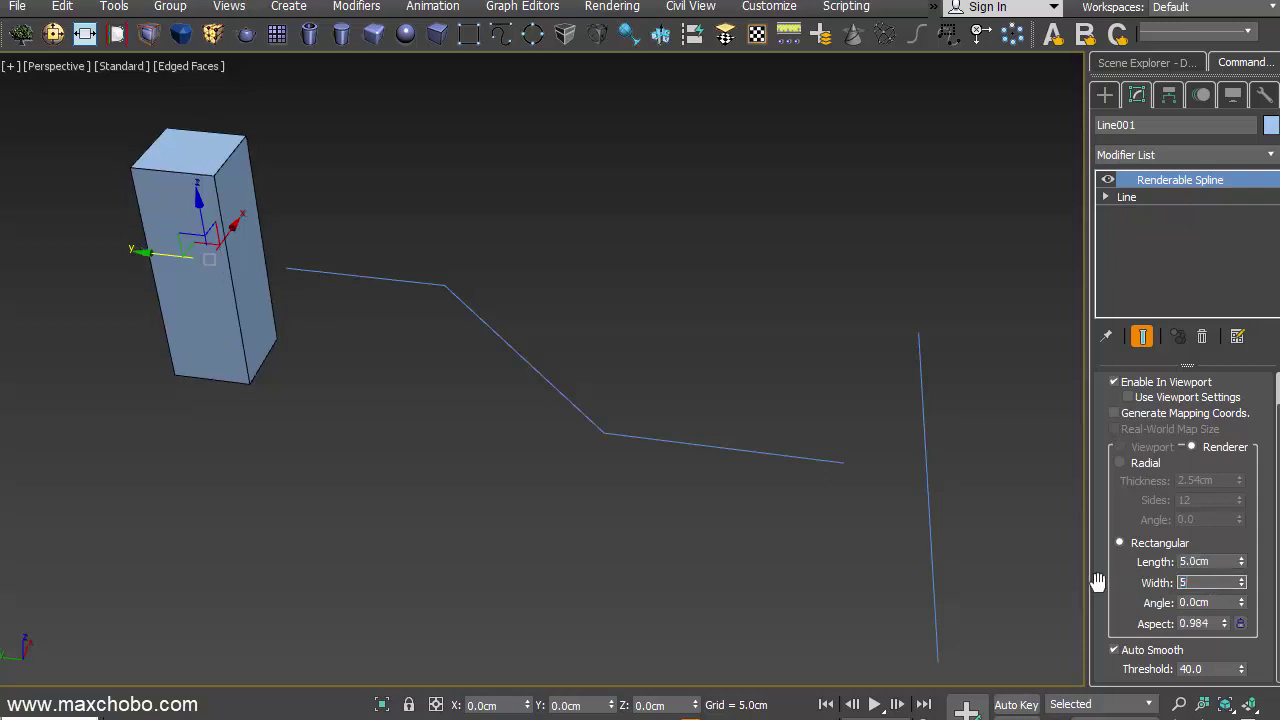
key(Return)
key(g)
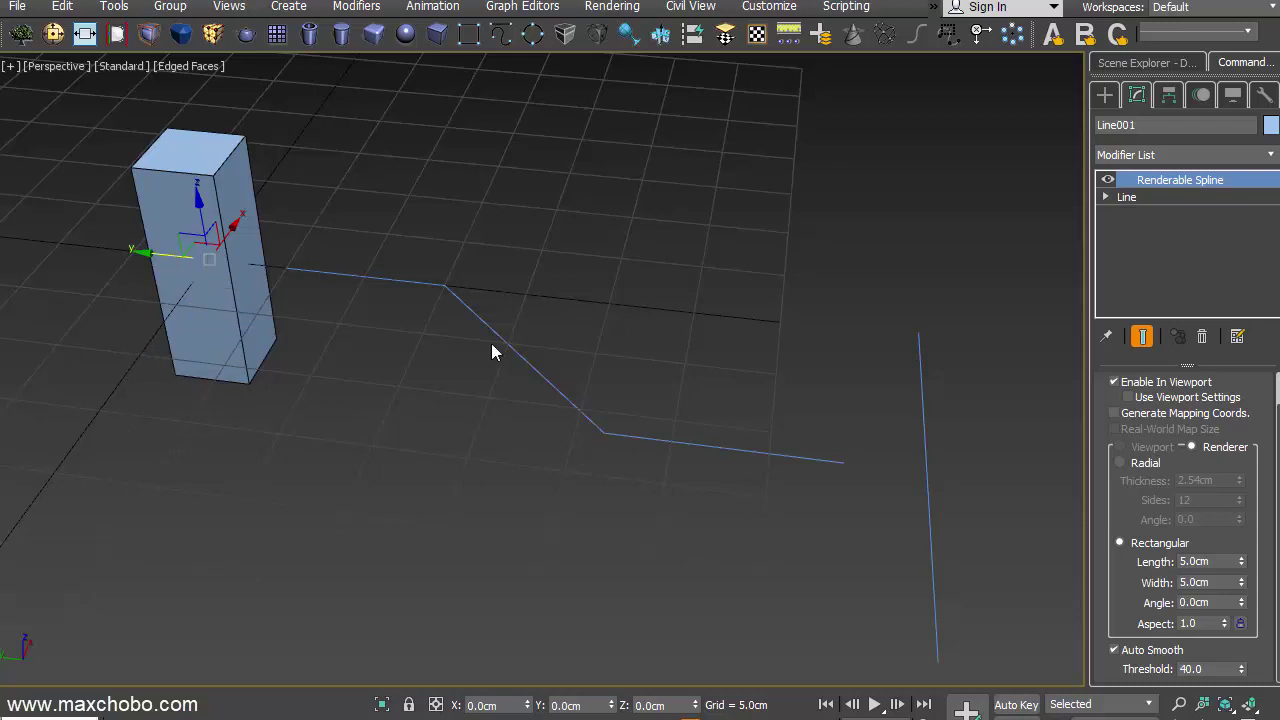
- Paste the copied Renderable Spline onto Line002 and make it a 3cm by 3cm rectangle at 0 angle
key(g)
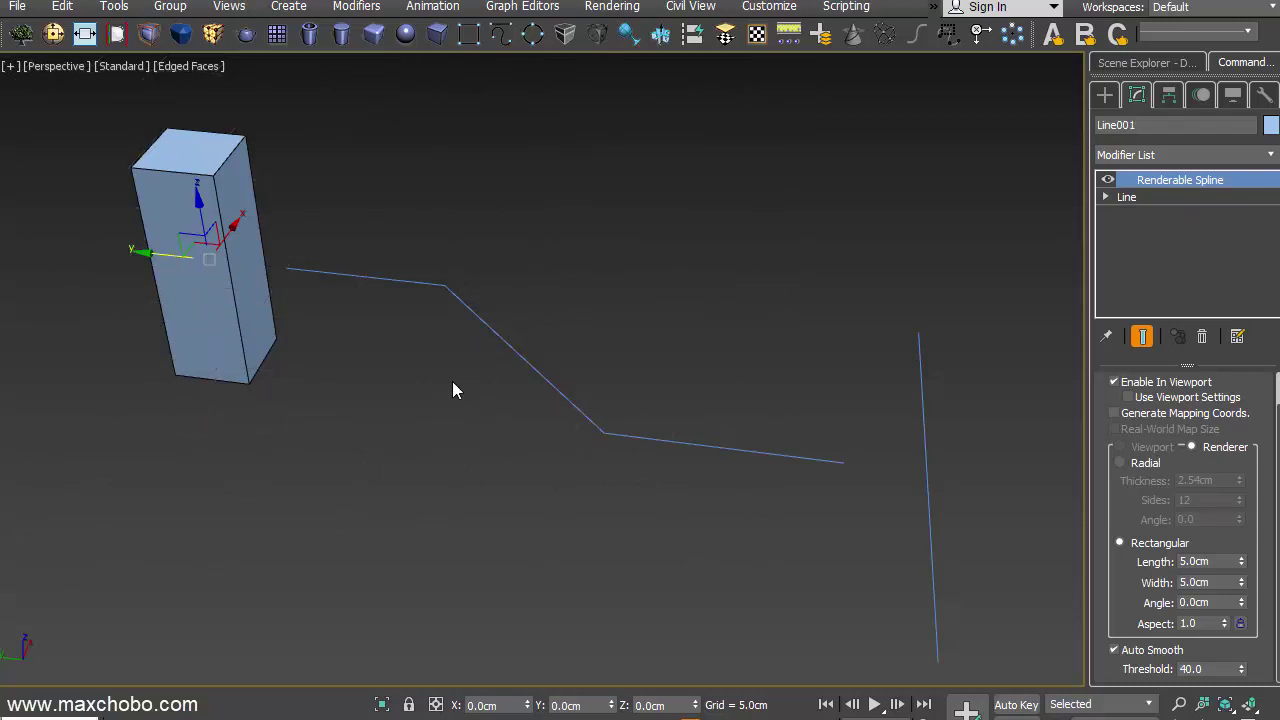
right_click(1141, 184)
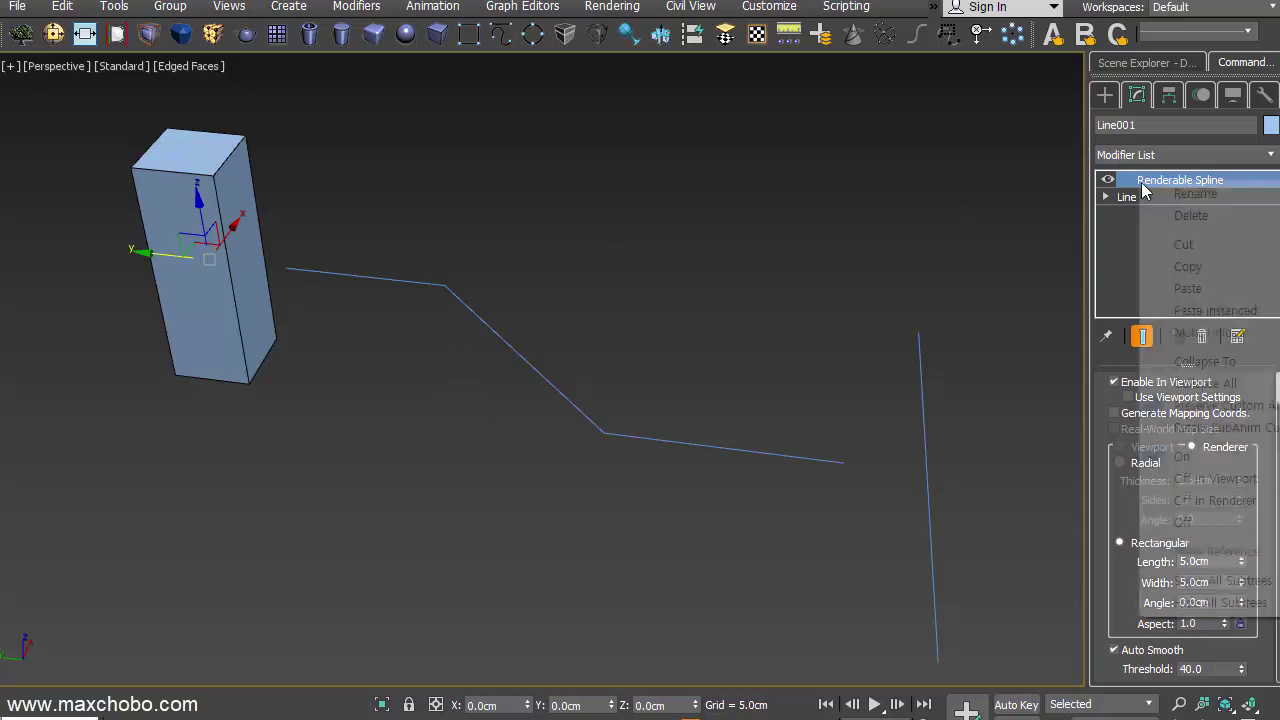
click(1188, 266)
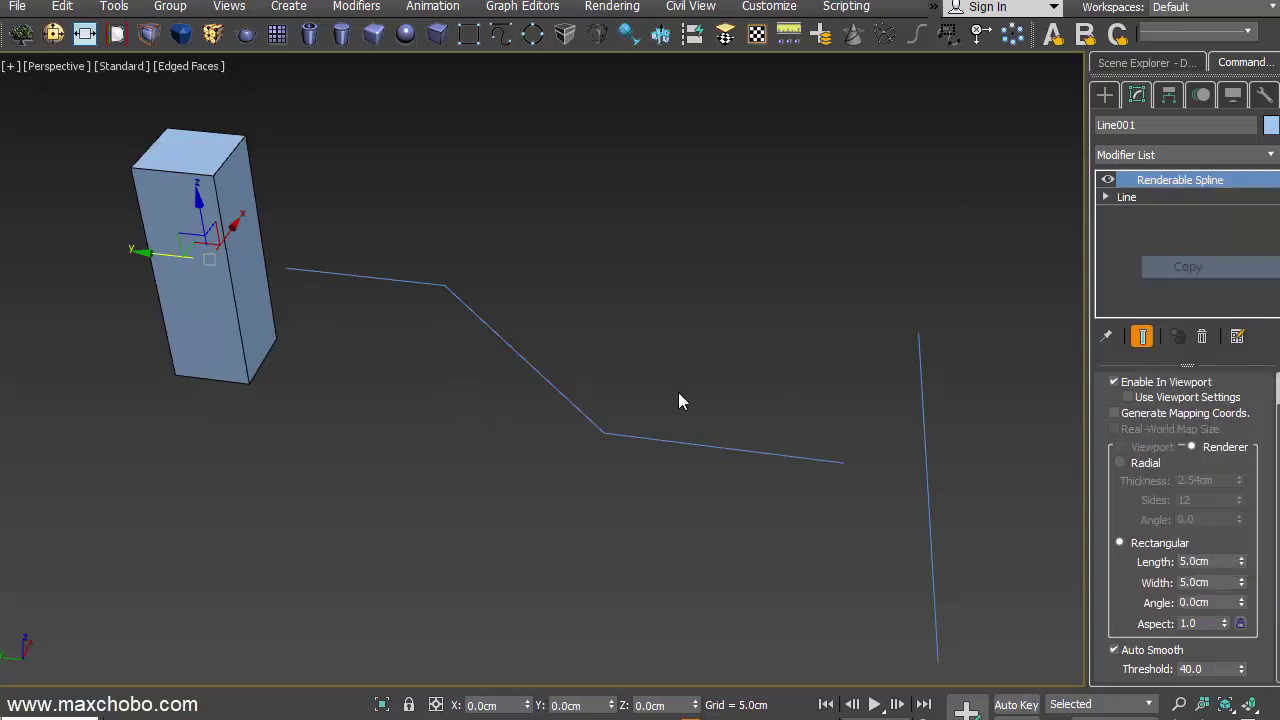
click(522, 362)
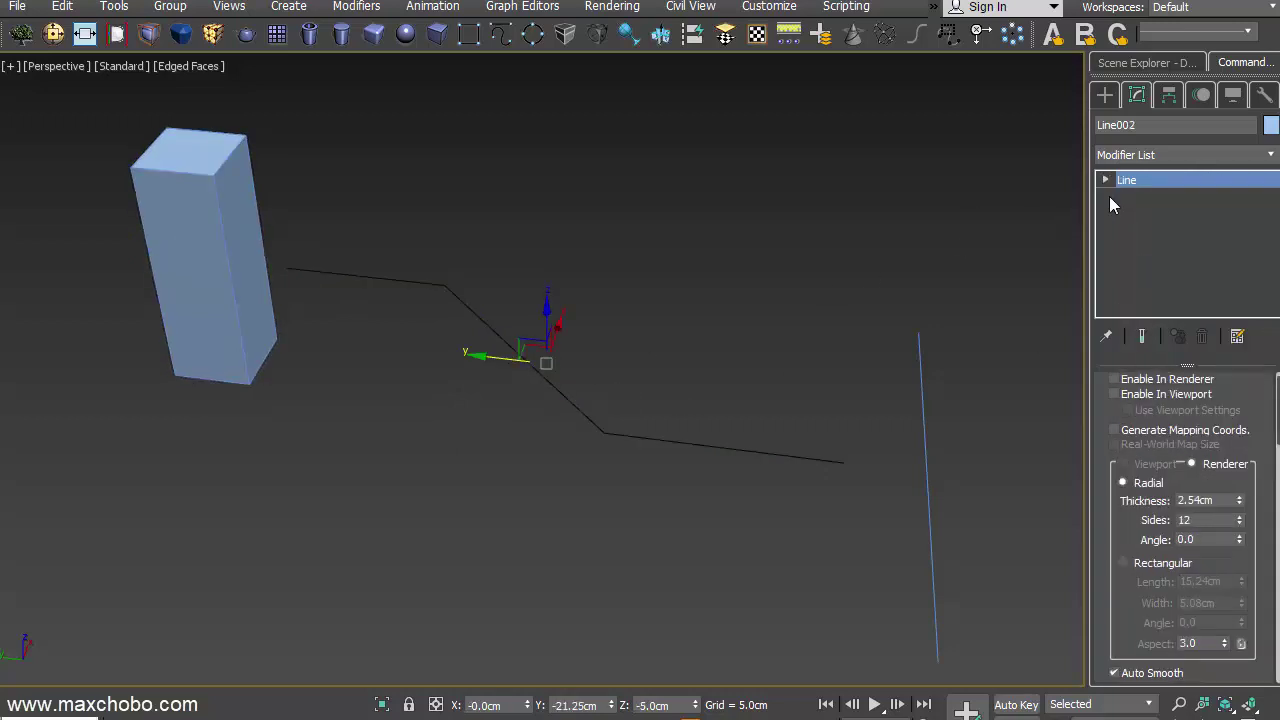
right_click(1155, 176)
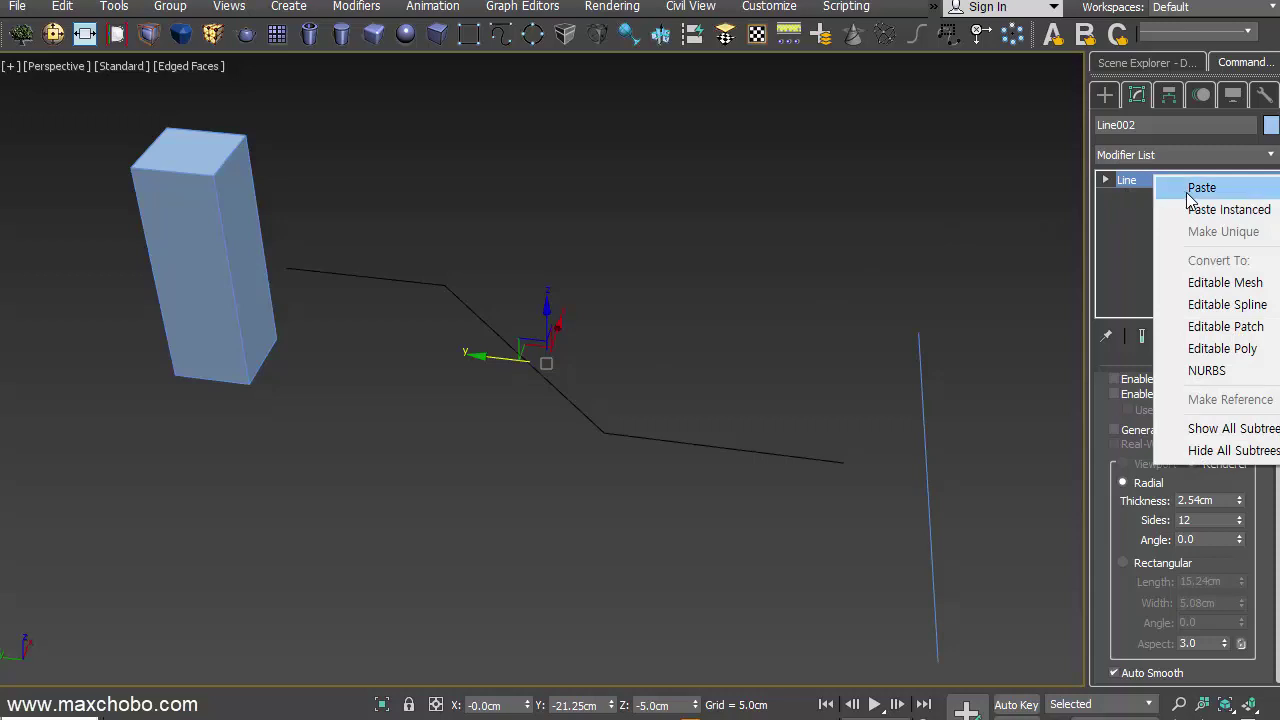
click(1160, 189)
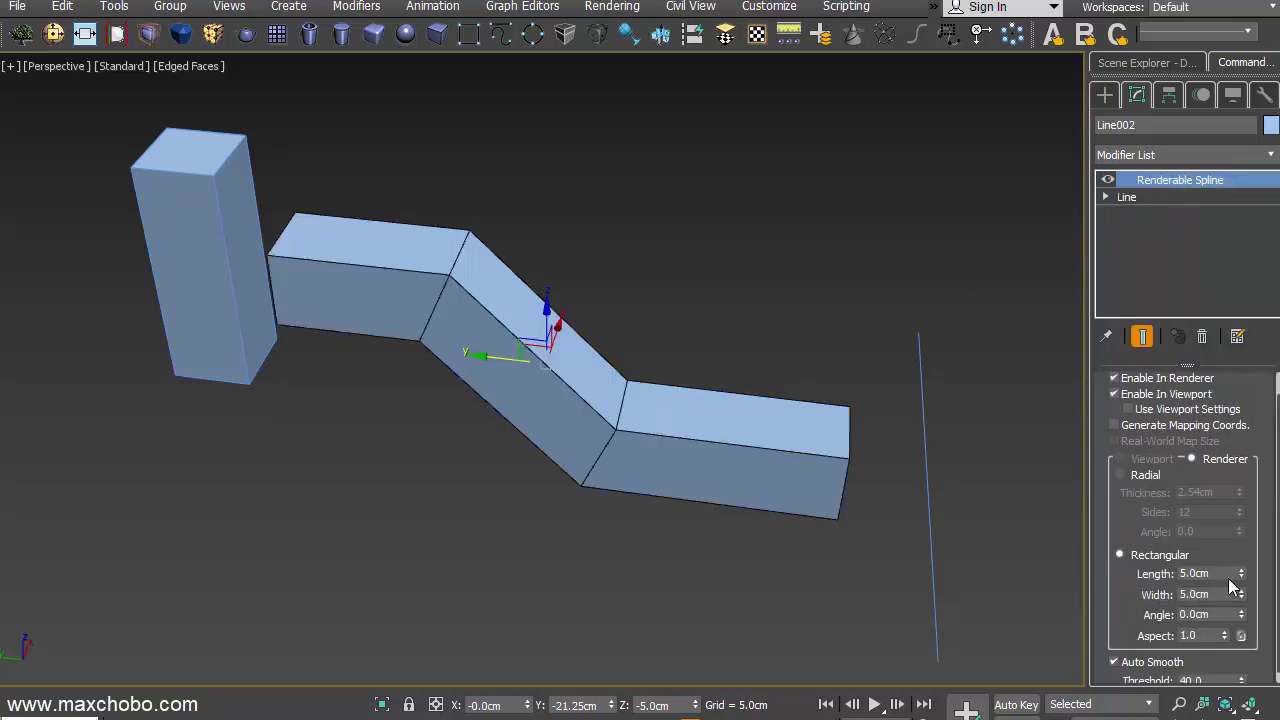
drag(1232, 574, 1106, 574)
text(3)
key(Return)
drag(1212, 598, 1107, 599)
text(3)
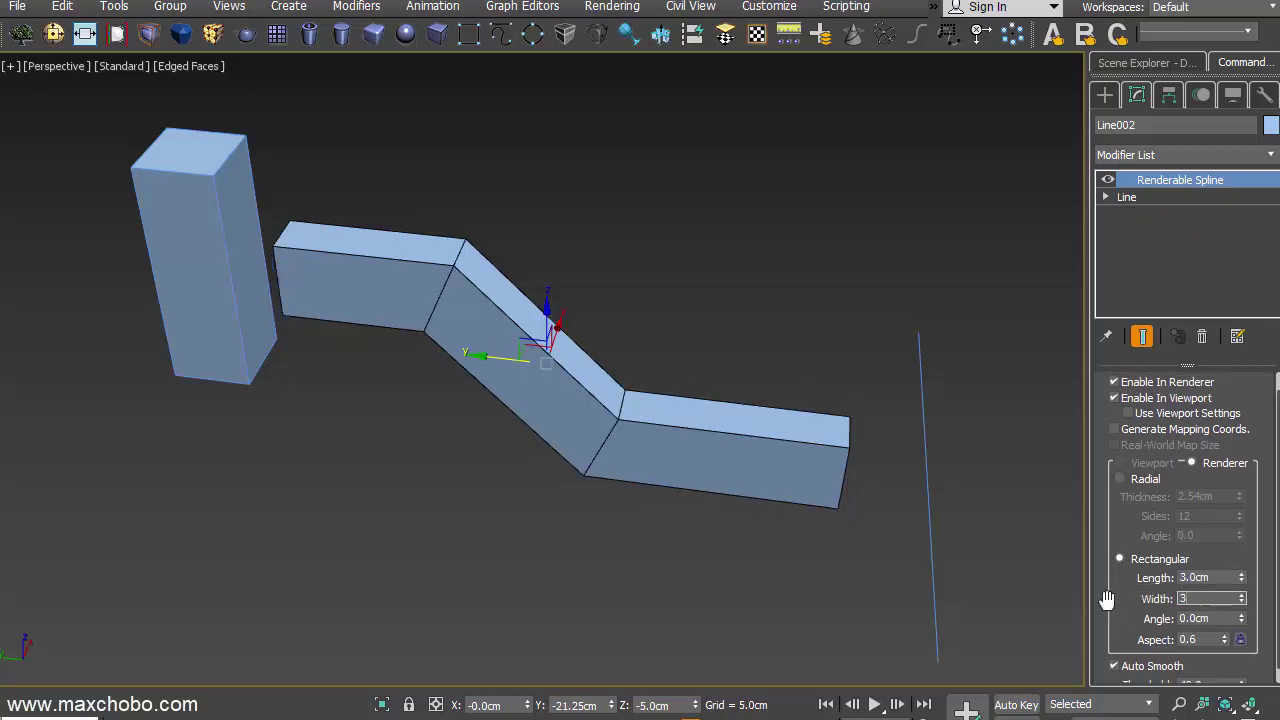
key(Return)
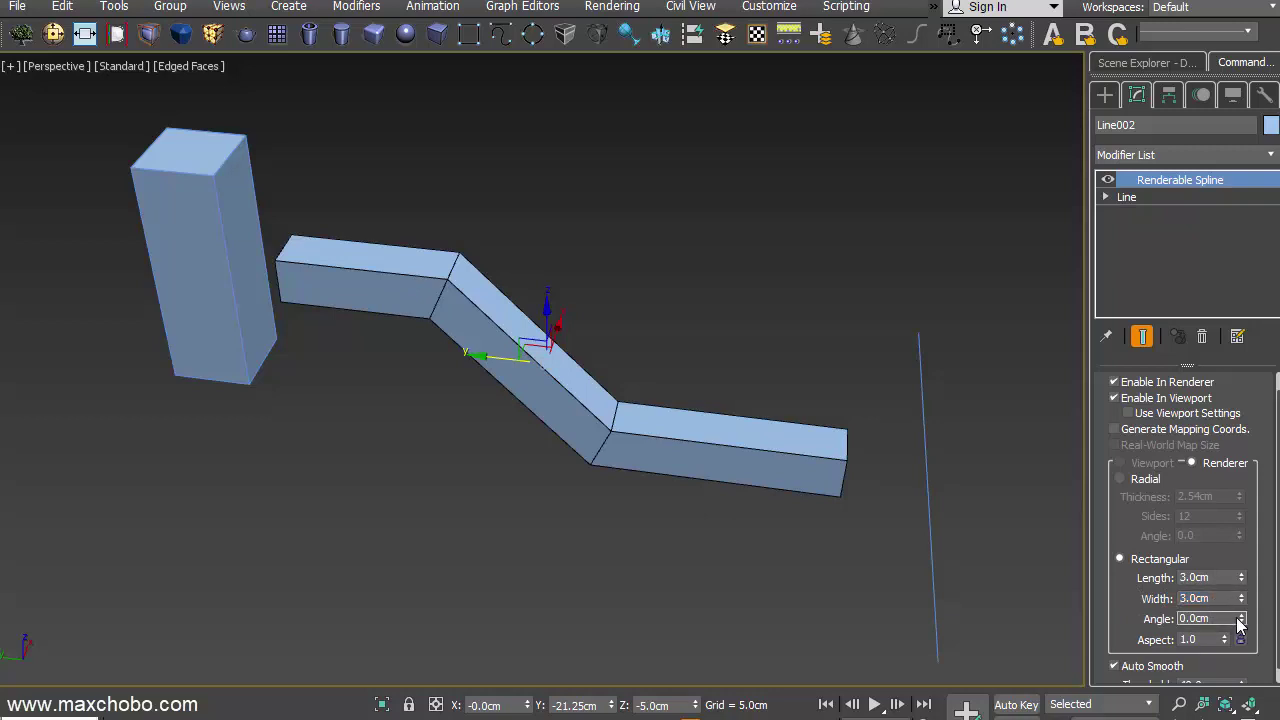
drag(1241, 620, 1224, 470)
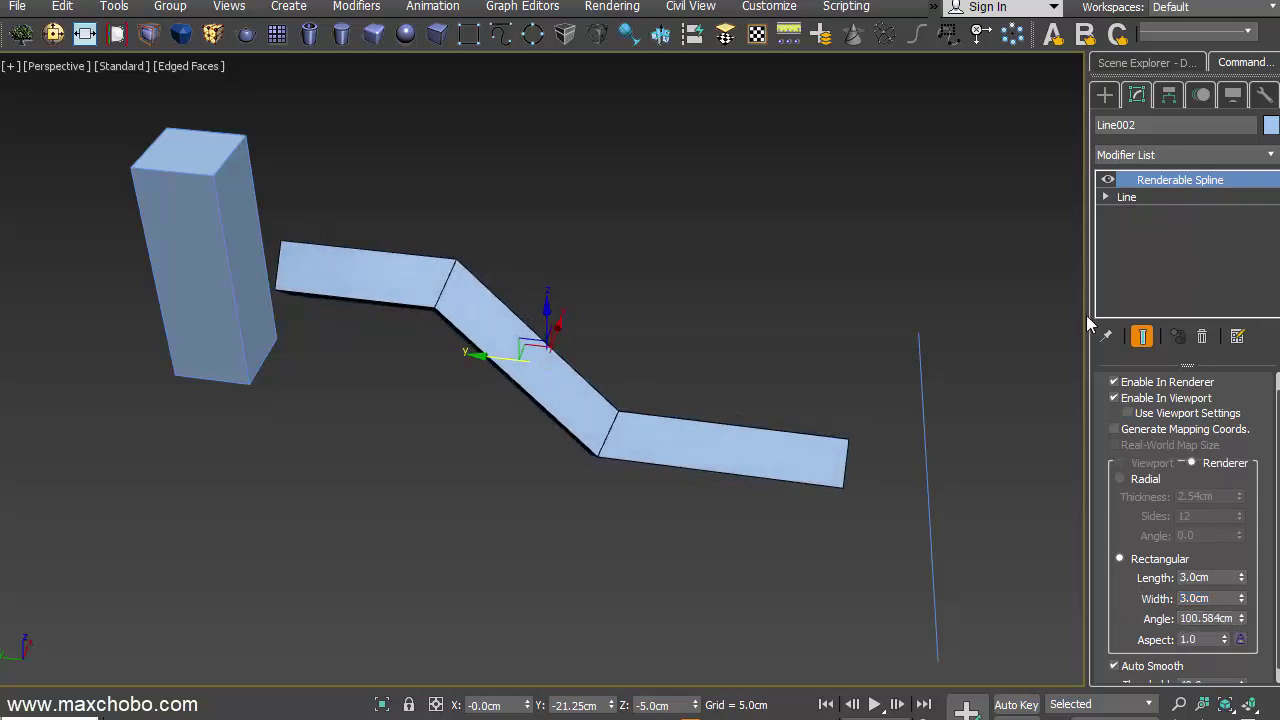
right_click(1241, 618)
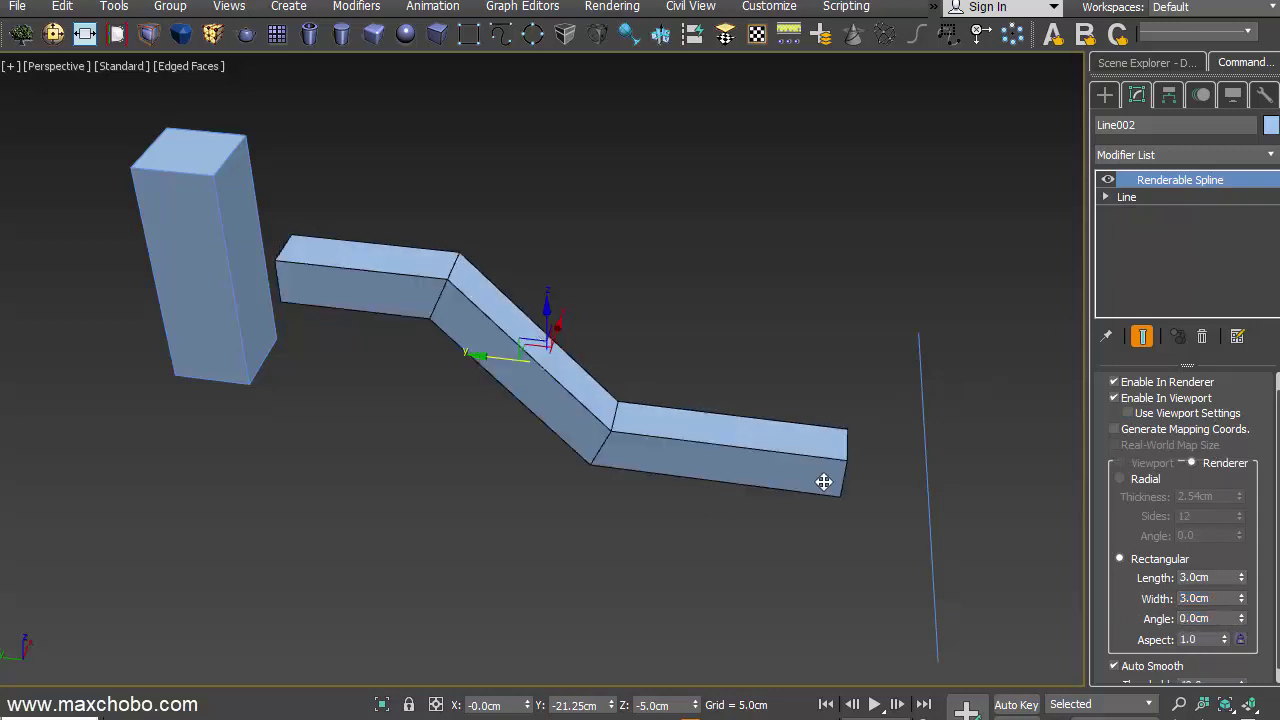
- Paste the 5cm rectangular beam modifier onto the right vertical line Line003
click(927, 460)
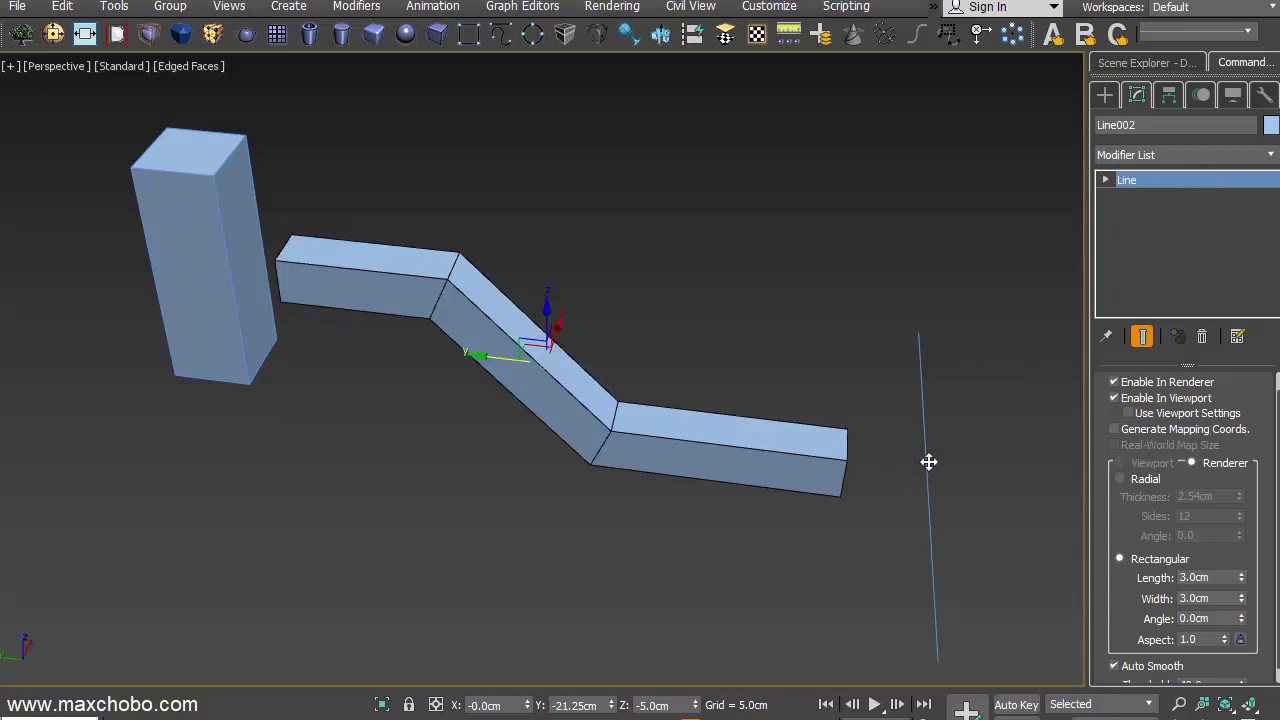
right_click(1125, 184)
click(1130, 190)
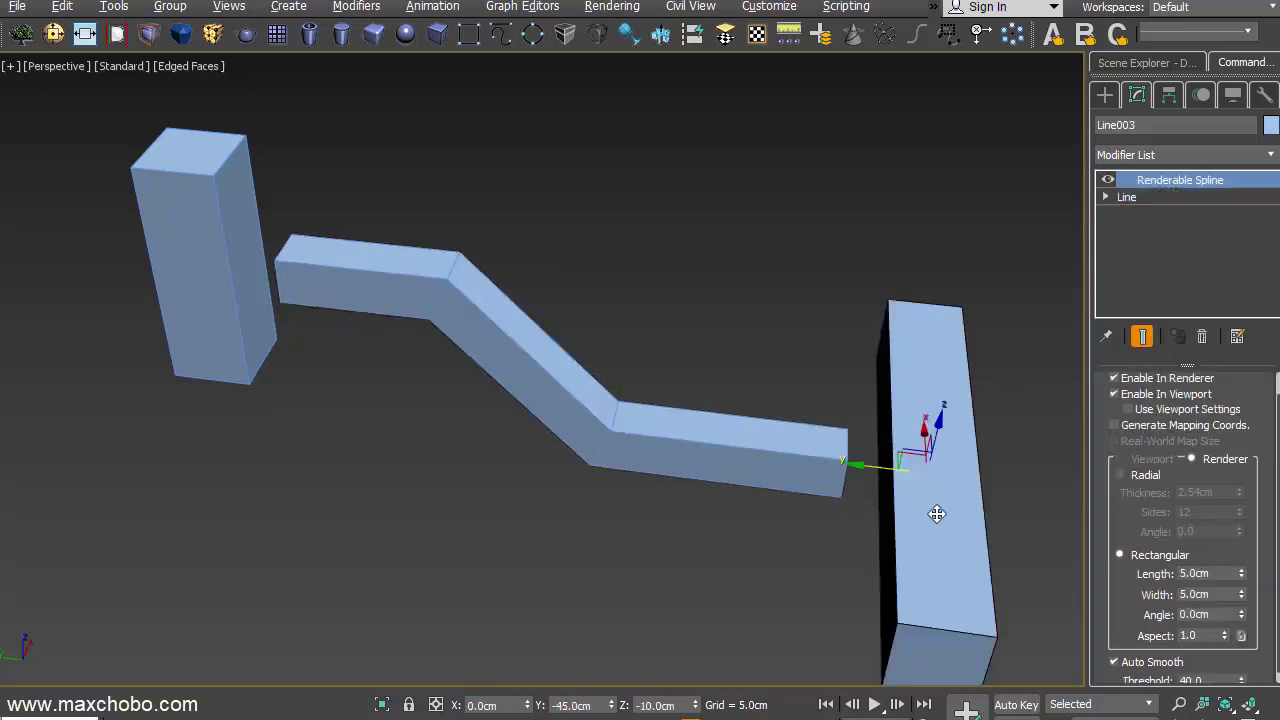
mouse_move(937, 514)
alt+middle_down()
mouse_move(978, 488)
mouse_move(851, 448)
alt+middle_up()
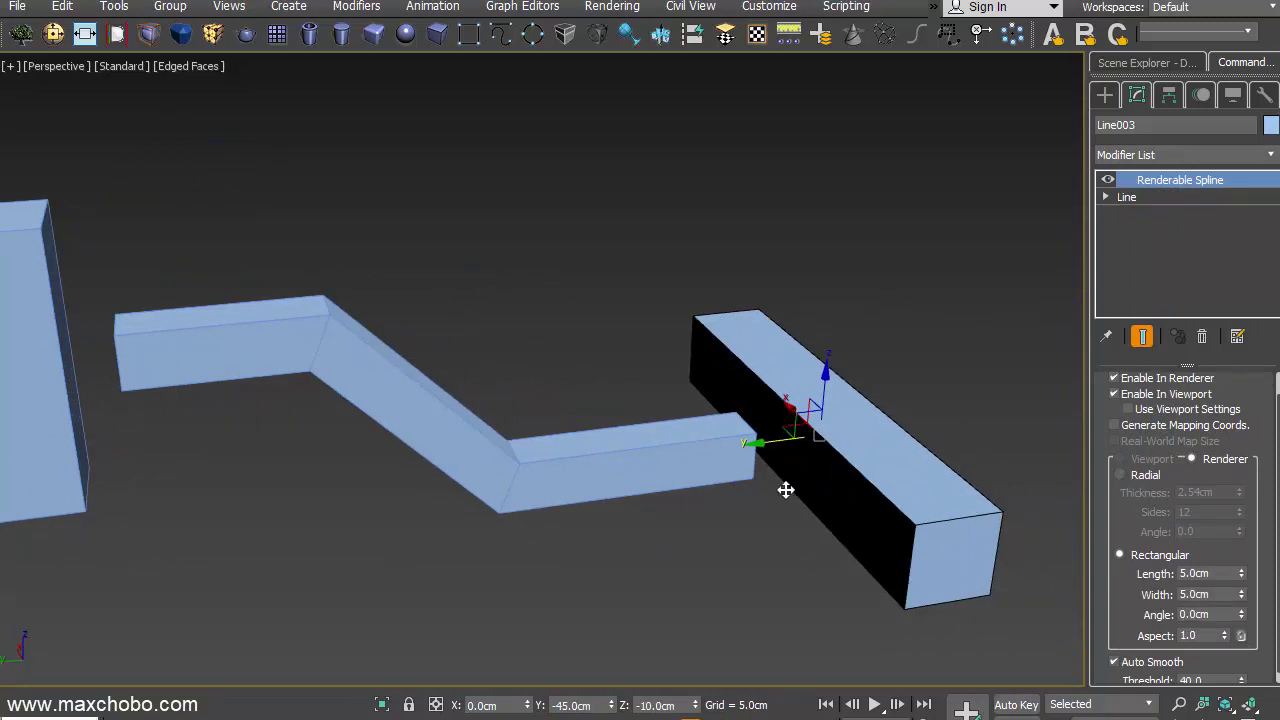
click(93, 373)
middle_drag(93, 373, 279, 420)
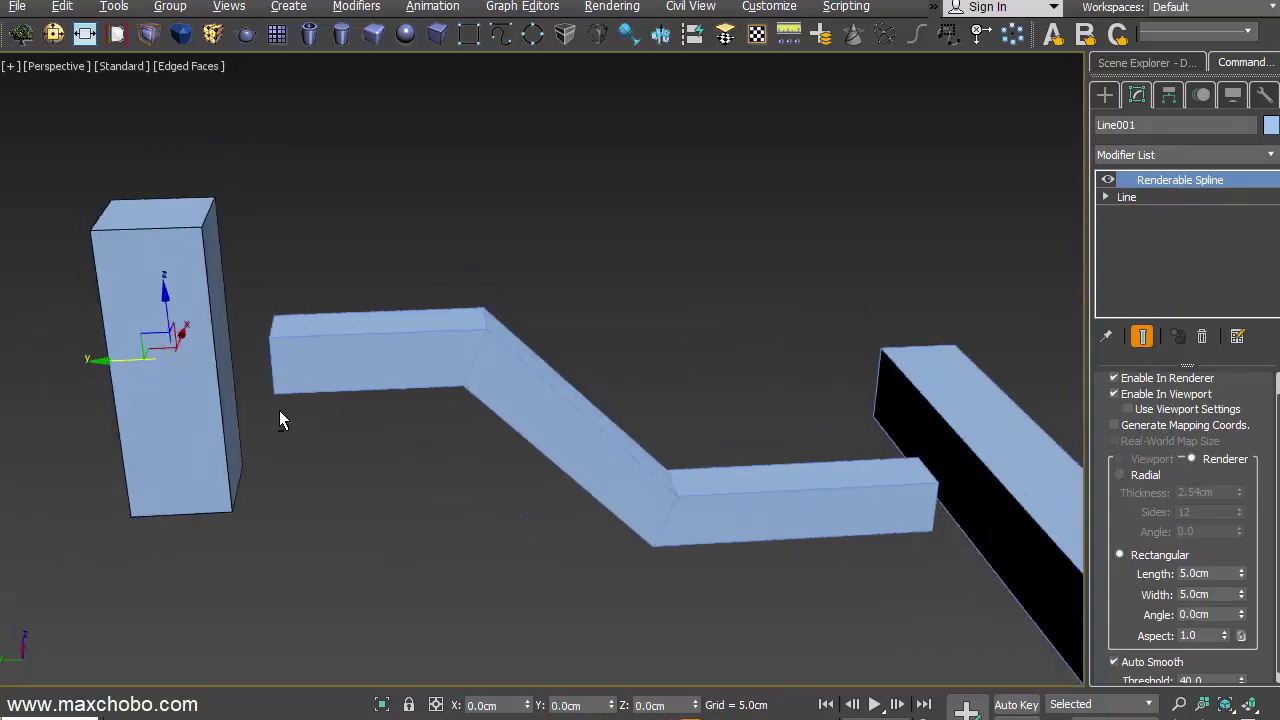
- Add an Edit Poly modifier to Line001 and frame the pillar in the Left view
key(alt+e)
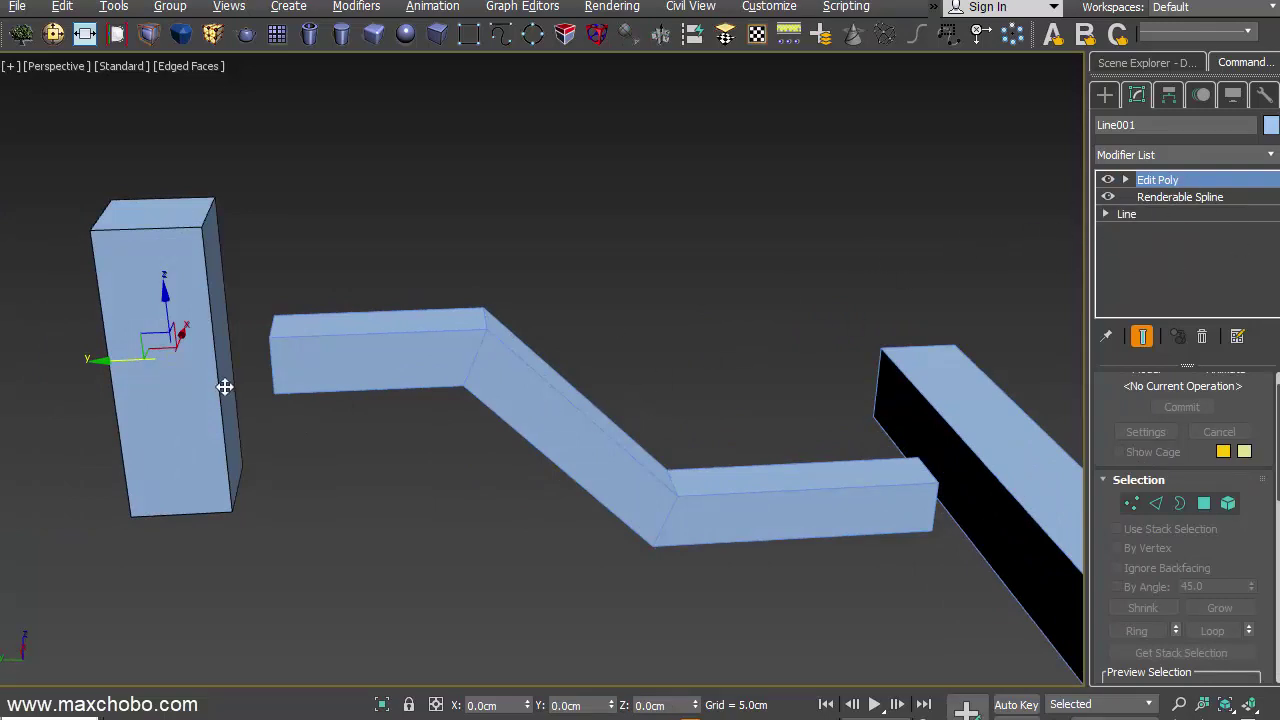
key(l)
middle_drag(239, 338, 330, 342)
scroll(330, 342, up, 3)
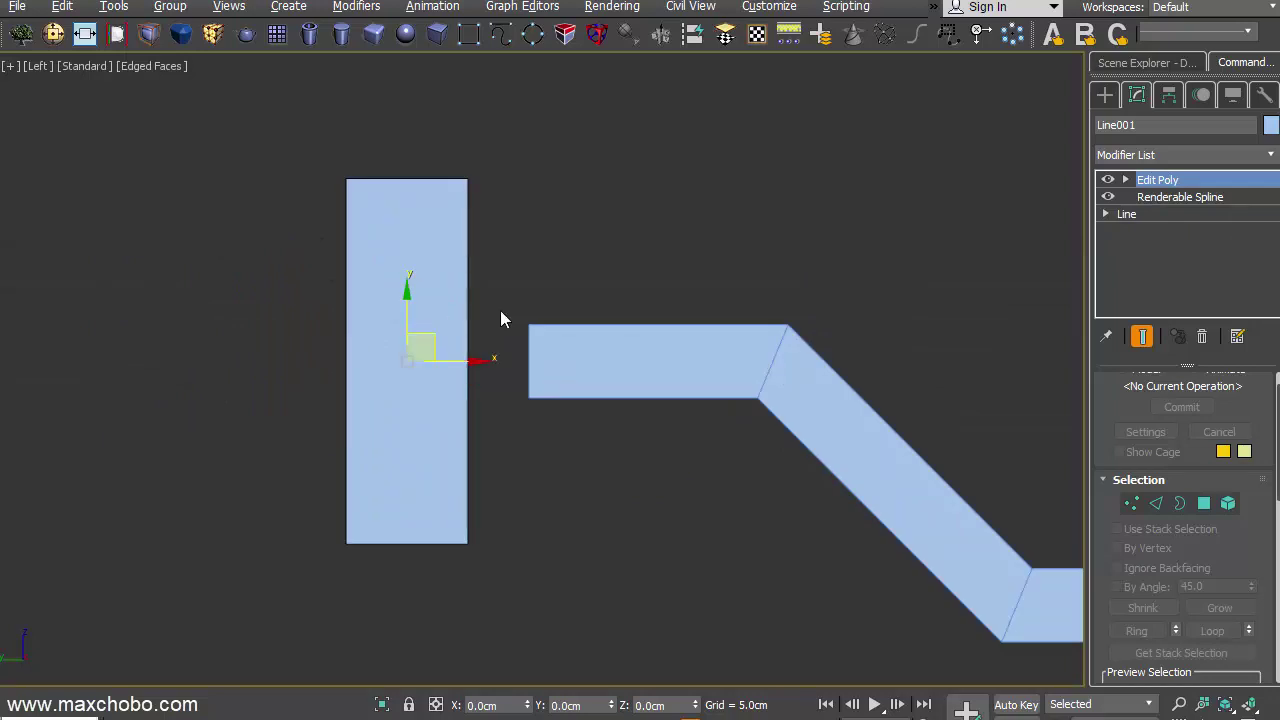
middle_drag(437, 317, 437, 322)
scroll(437, 322, up, 2)
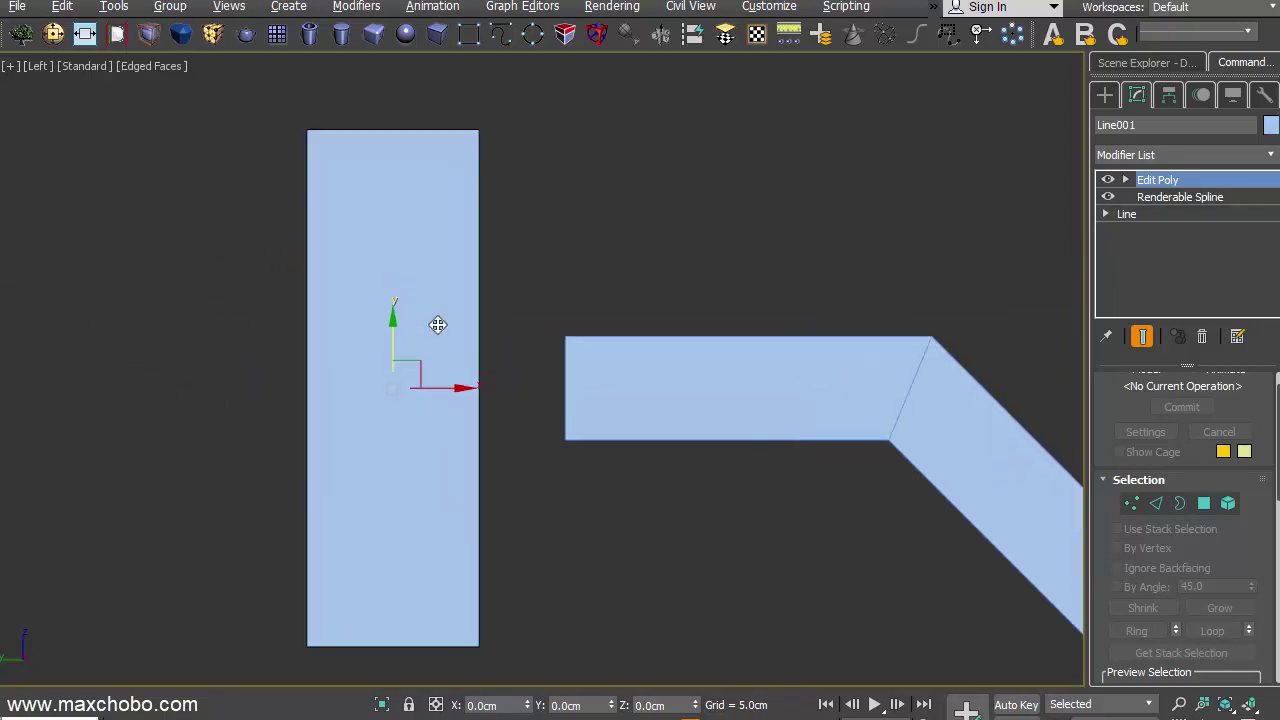
- Swift Loop two horizontal edge loops across the pillar, one upper and one lower
key(alt+c)
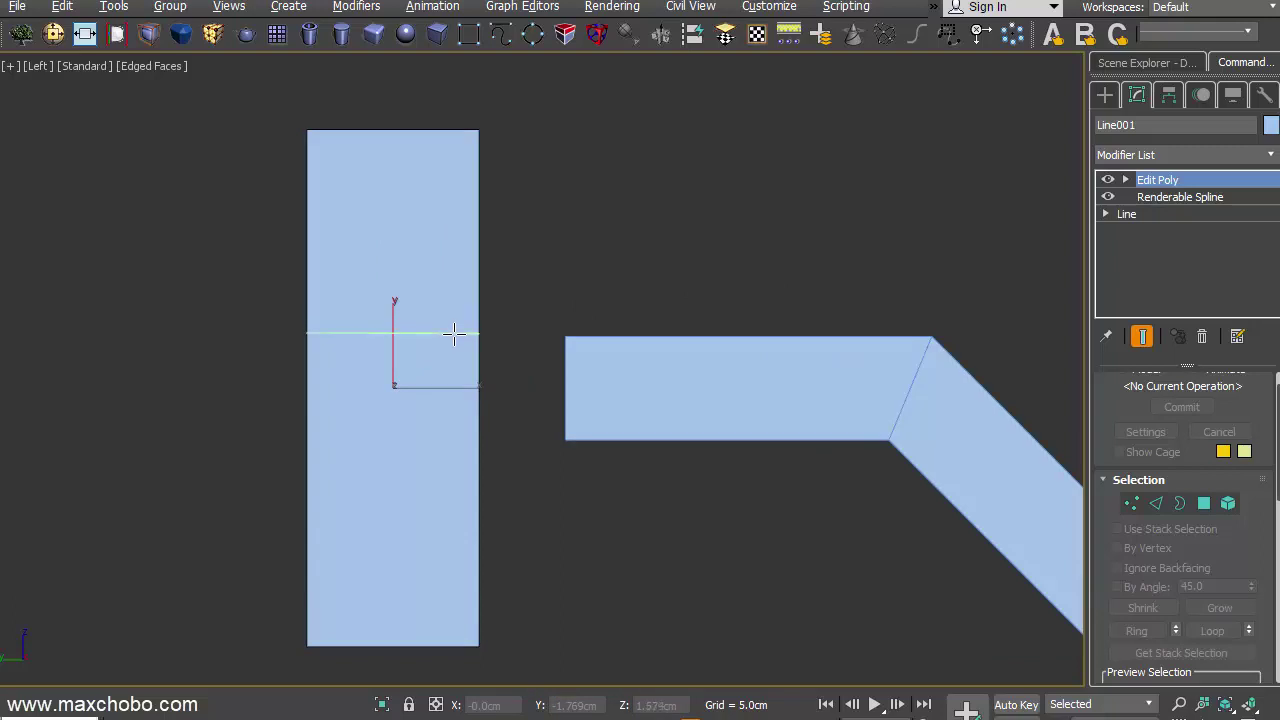
click(453, 333)
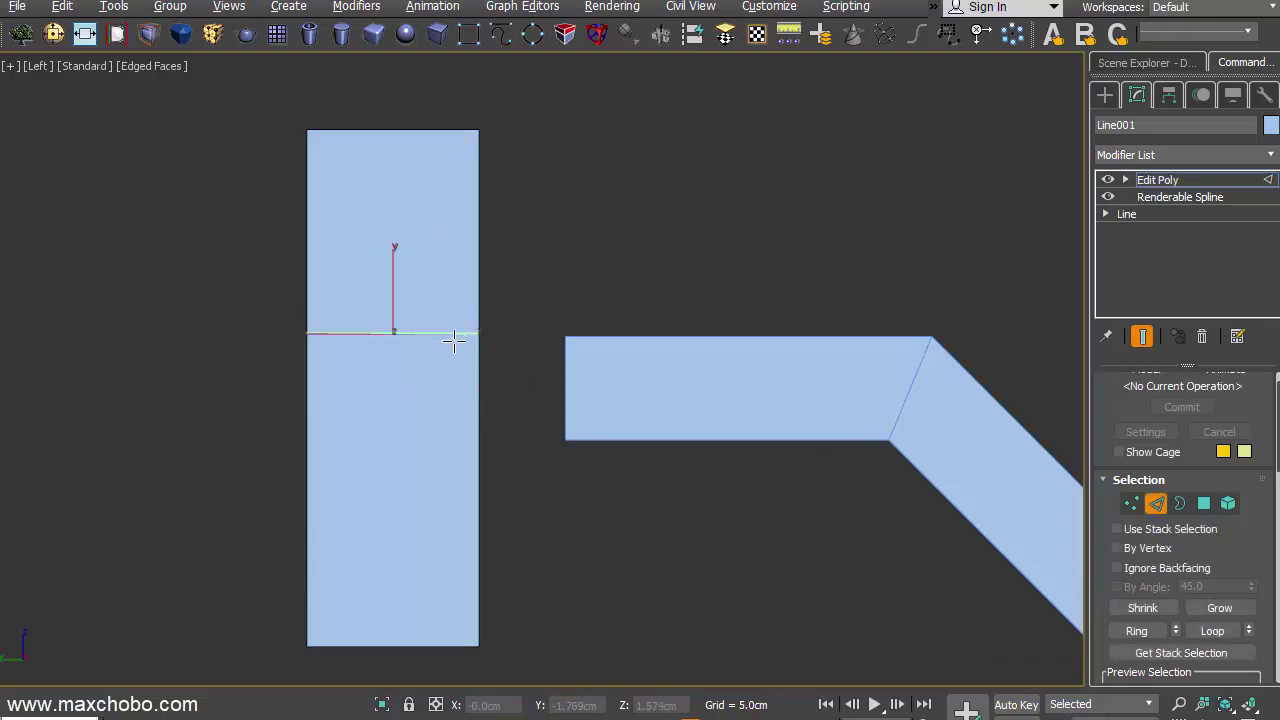
click(467, 437)
right_click(473, 430)
middle_drag(611, 394, 515, 382)
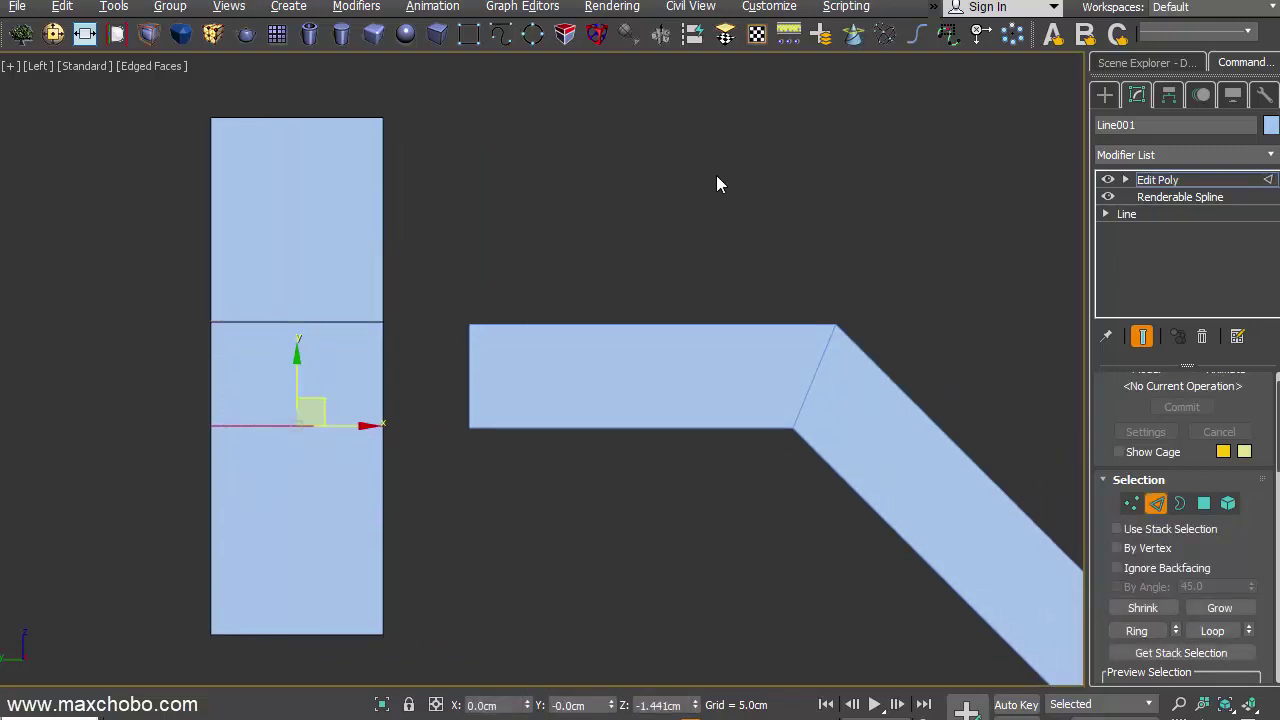
- Show the main toolbar and toggle the Modeling ribbon on and off
key(alt+6)
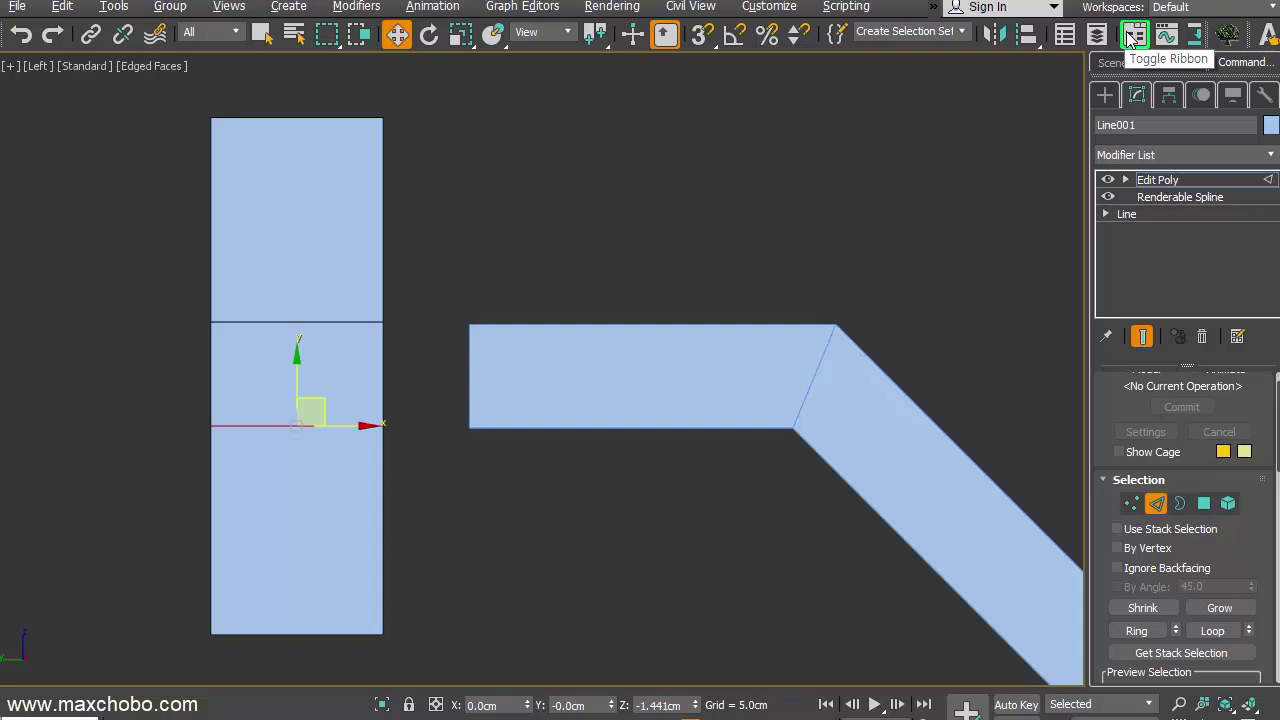
click(1131, 38)
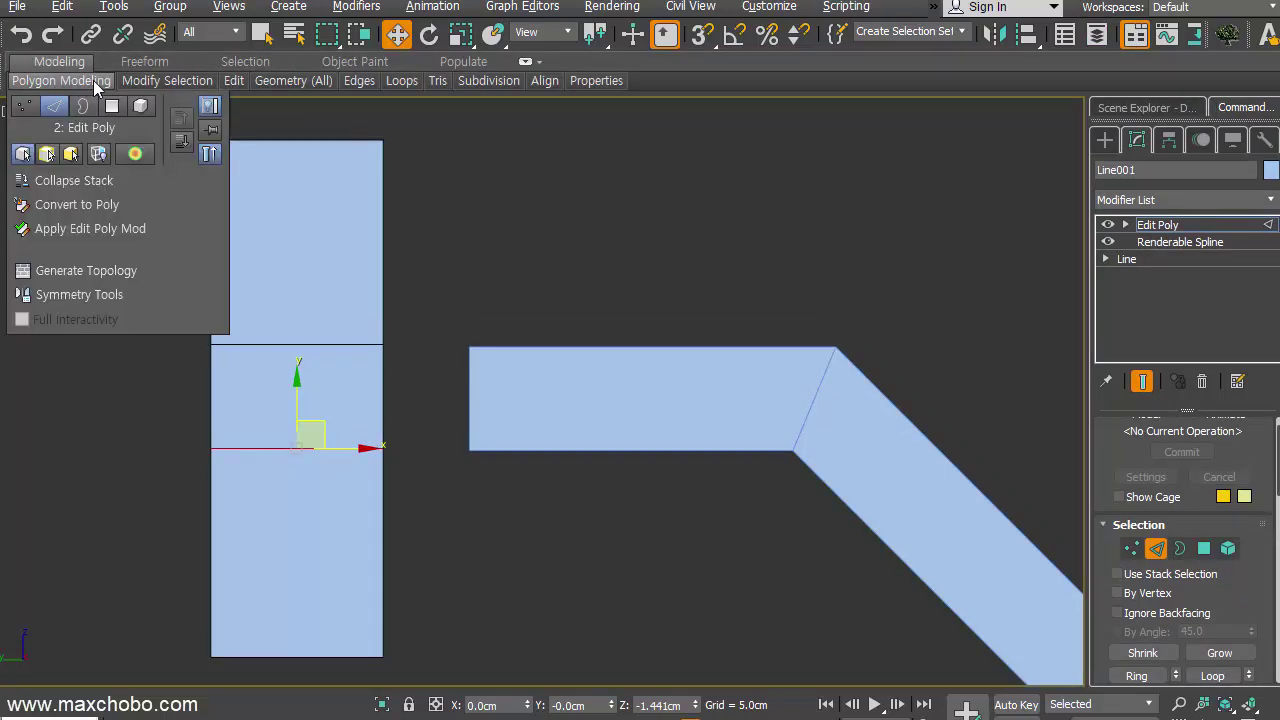
mouse_move(233, 80)
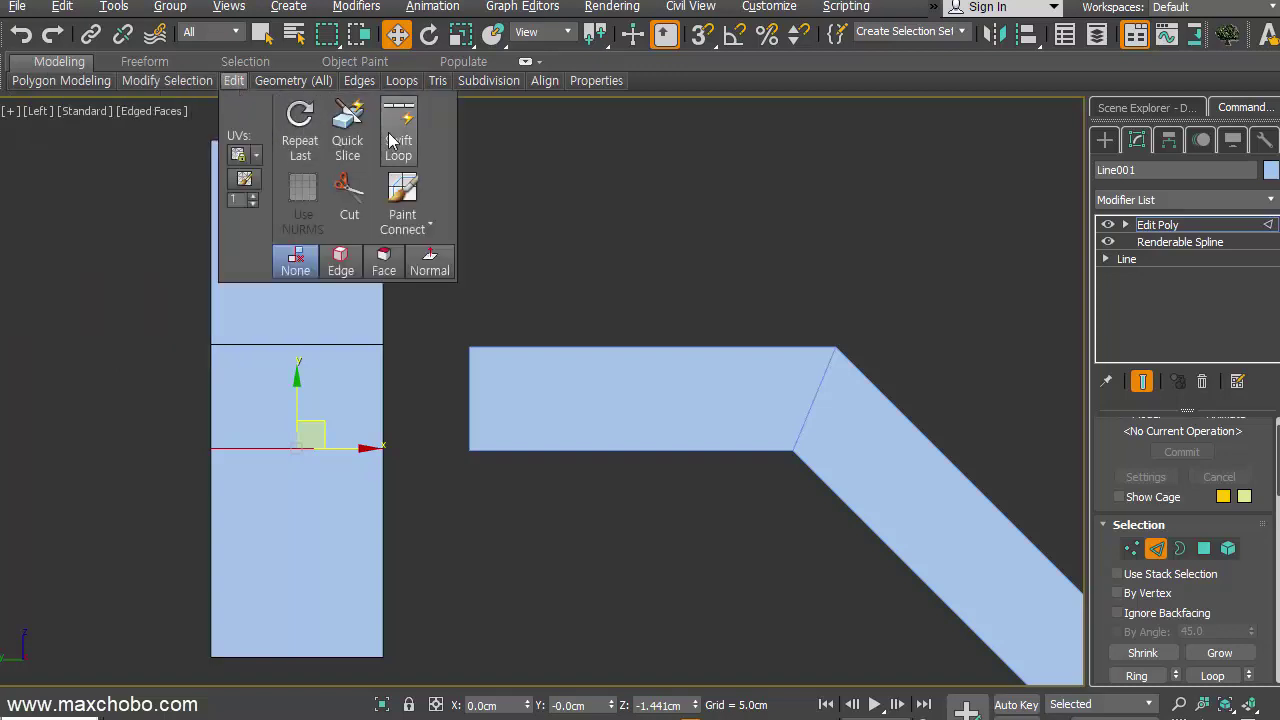
click(1135, 34)
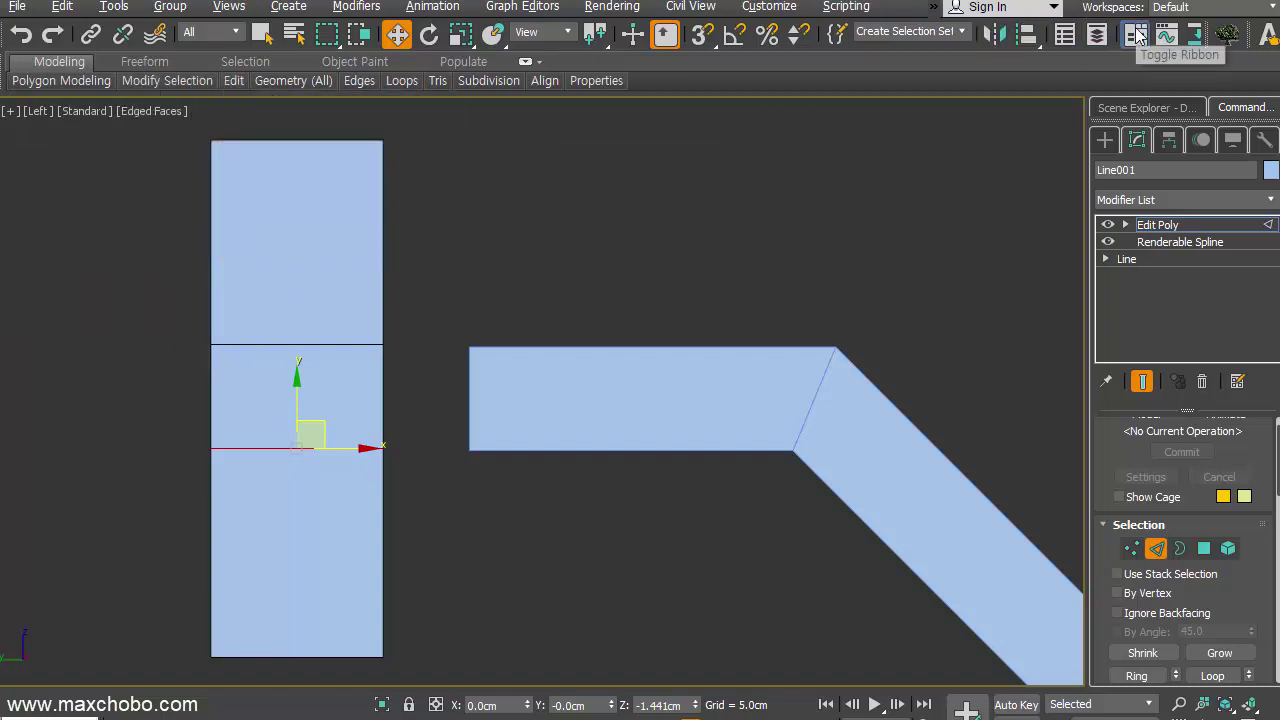
- In Top view, select the right-hand beam and cut an edge loop across it at Edge level
scroll(498, 365, down, 2)
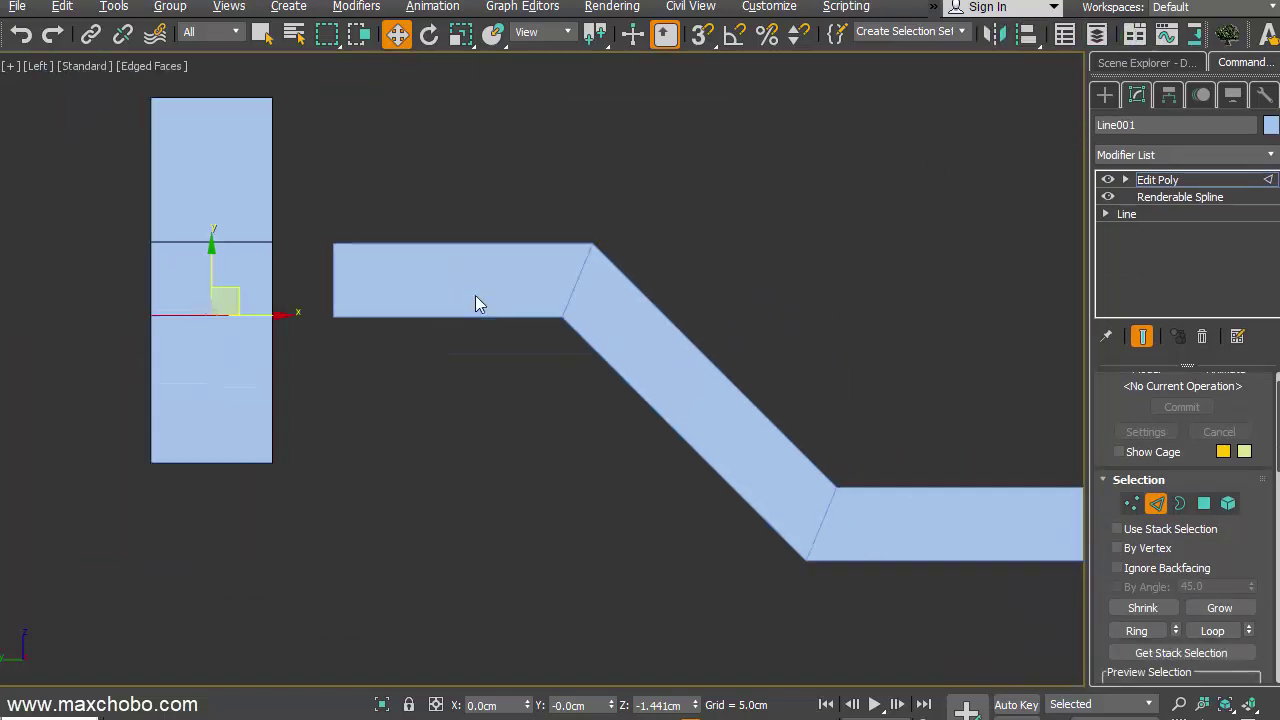
middle_drag(714, 414, 458, 400)
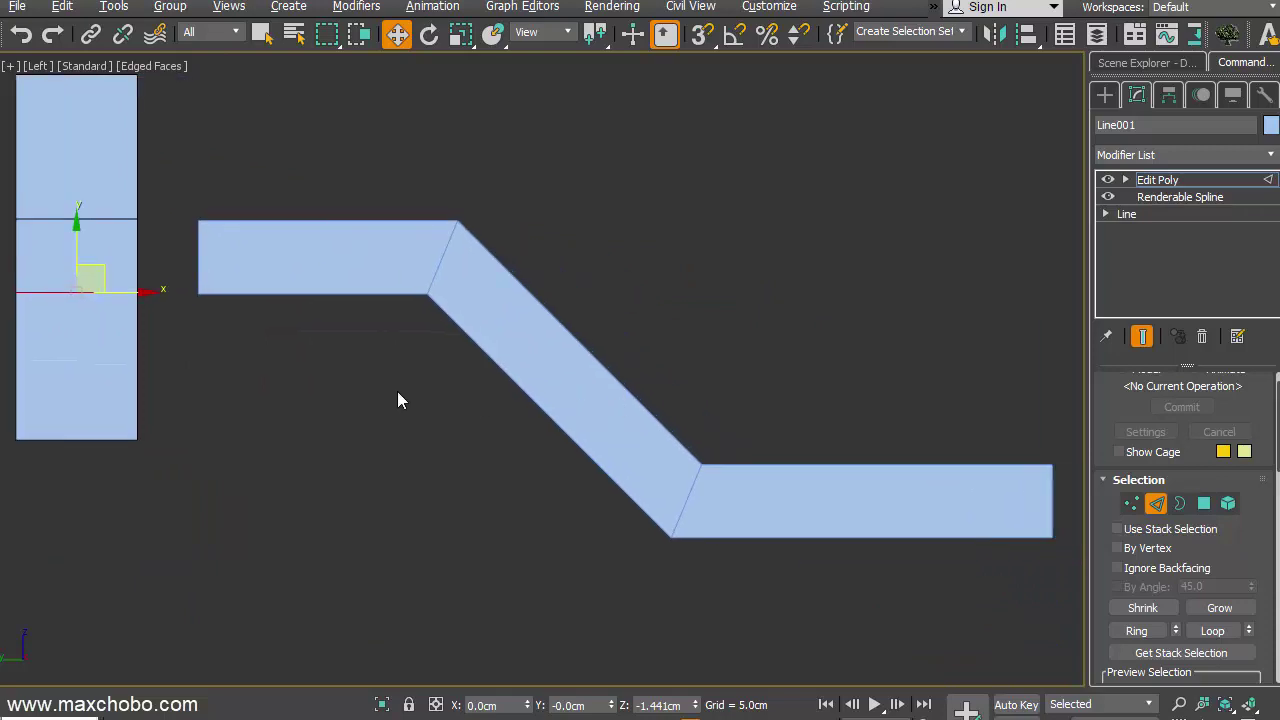
middle_drag(728, 456, 630, 434)
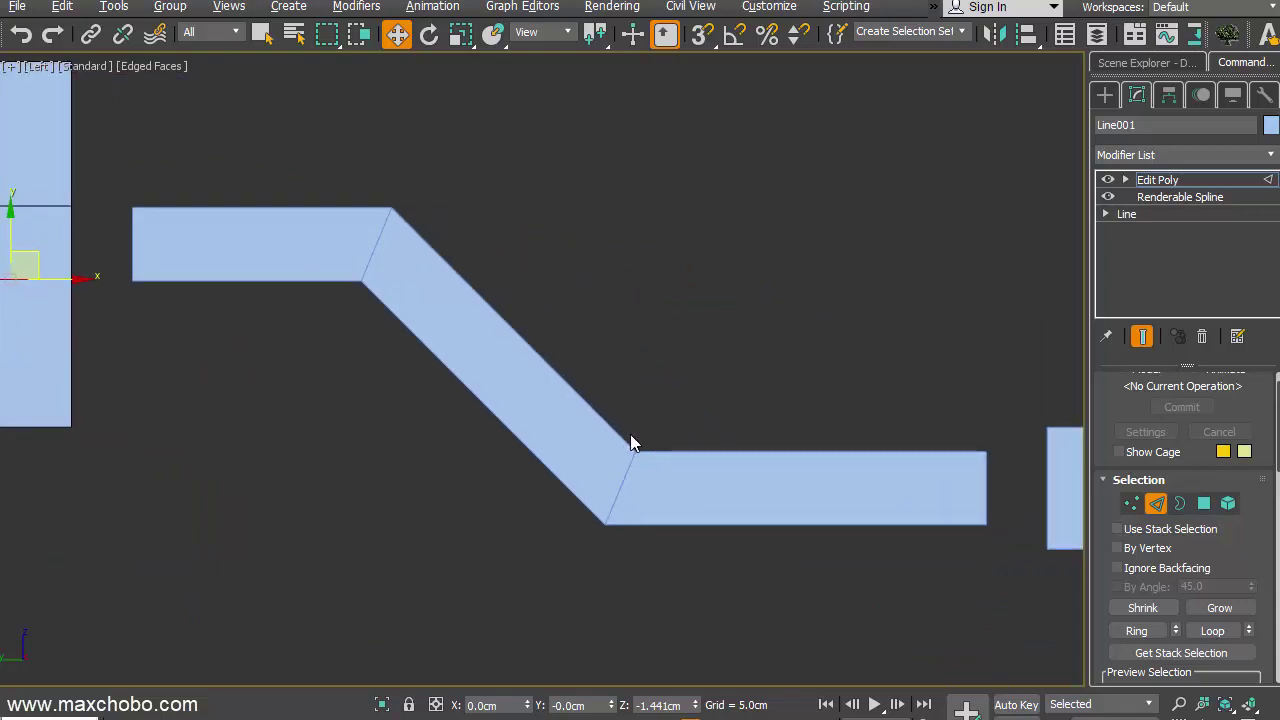
key(t)
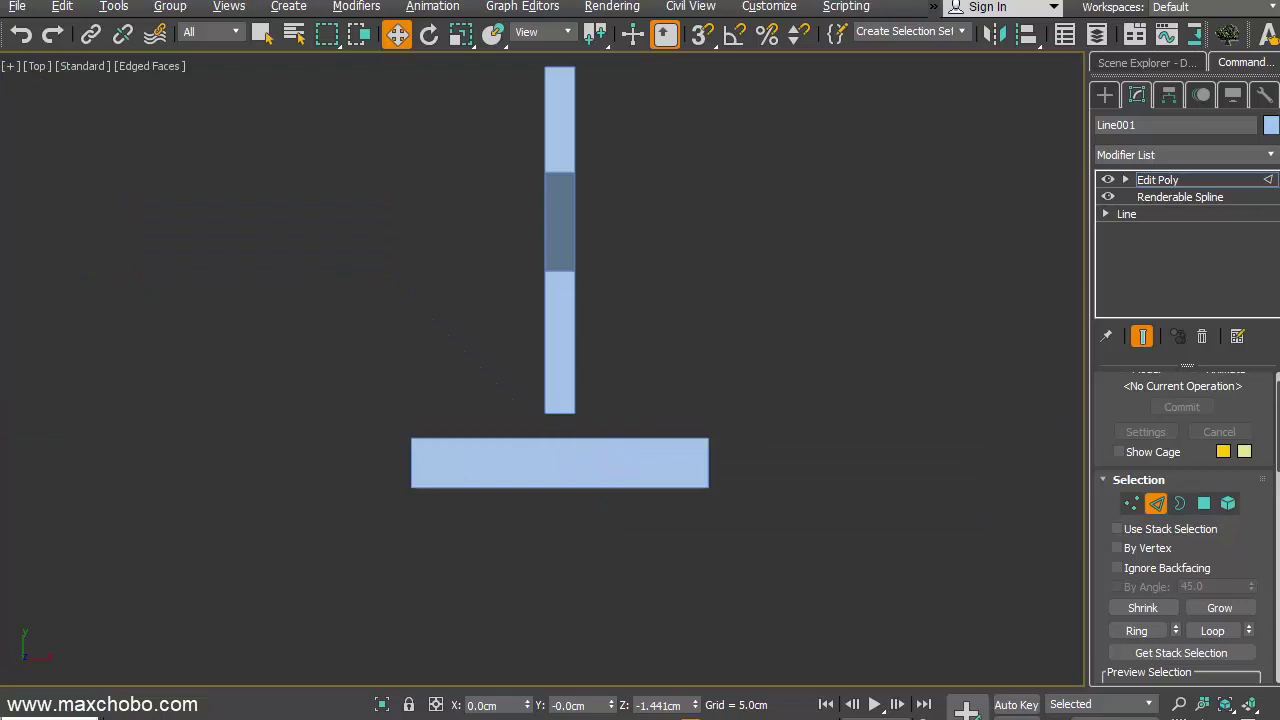
click(600, 466)
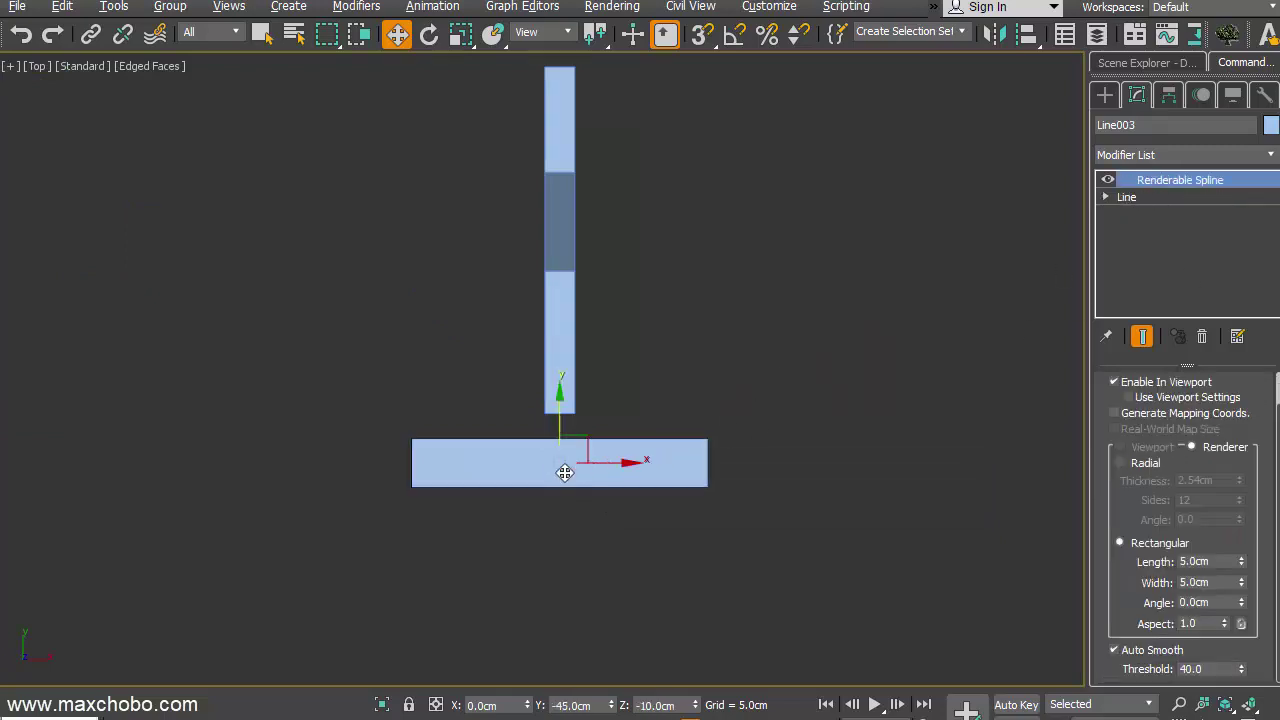
scroll(565, 473, up, 2)
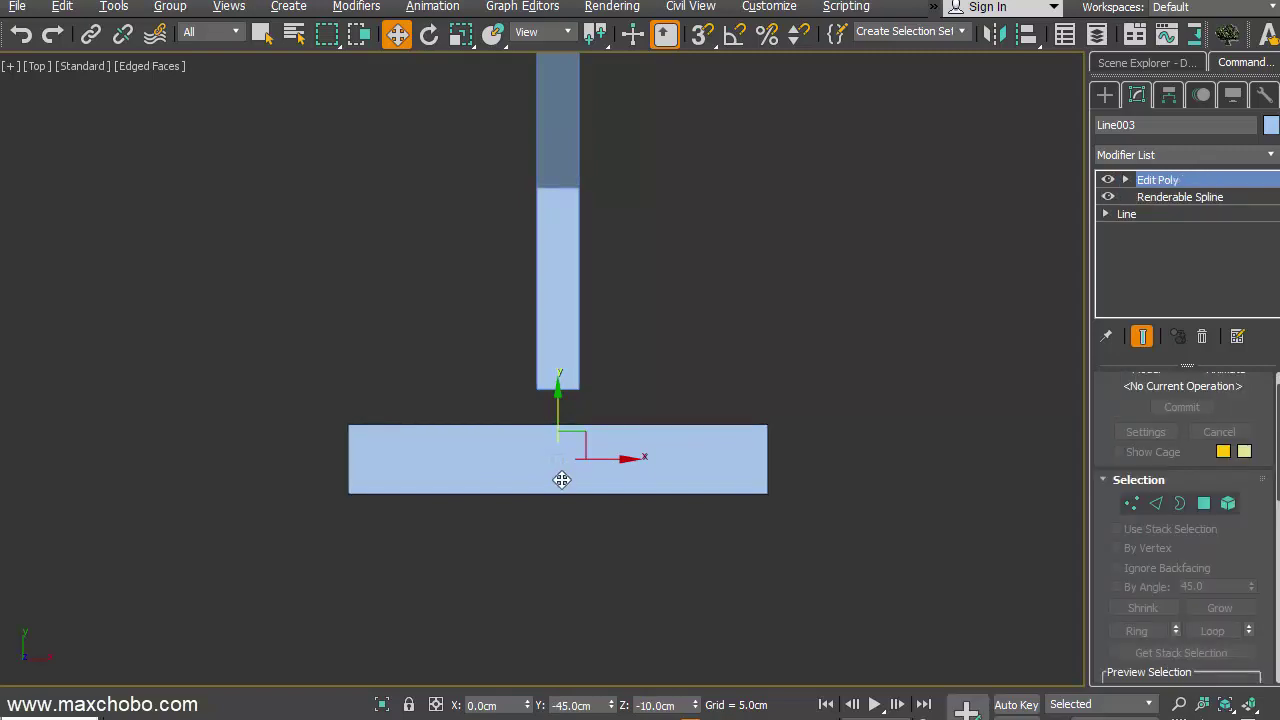
scroll(564, 473, up, 2)
key(2)
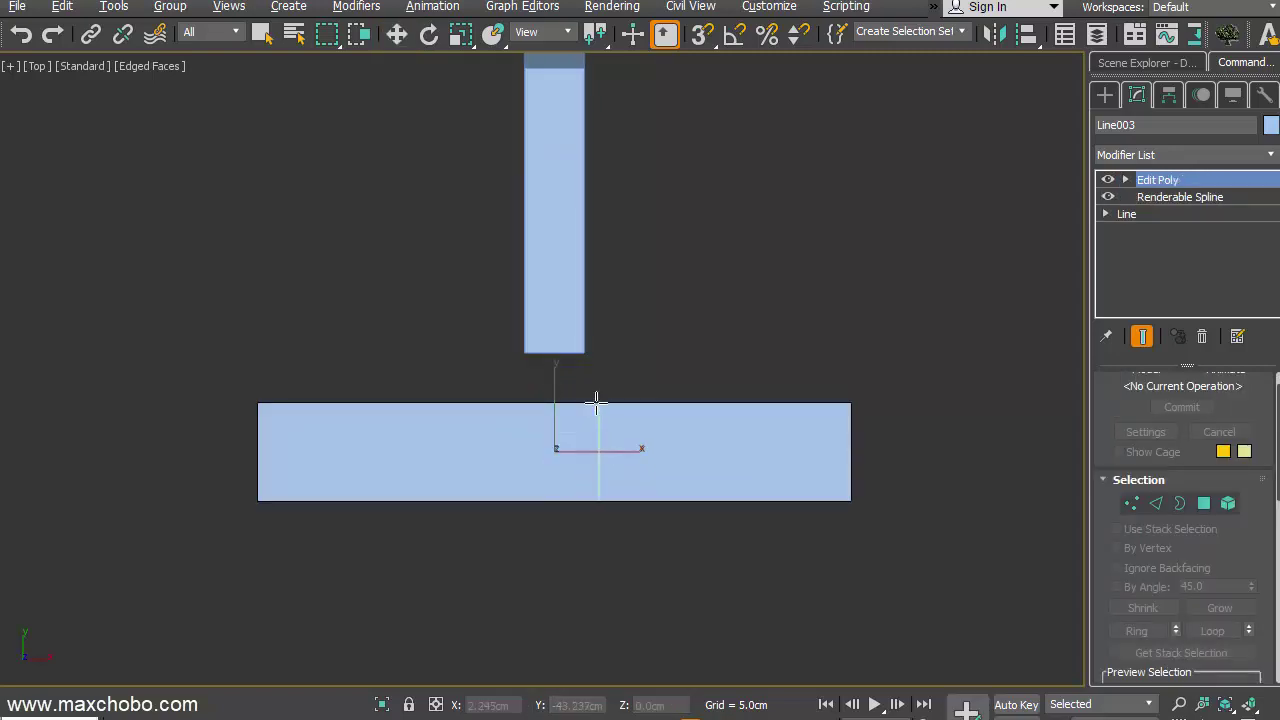
click(520, 412)
key(w)
key(p)
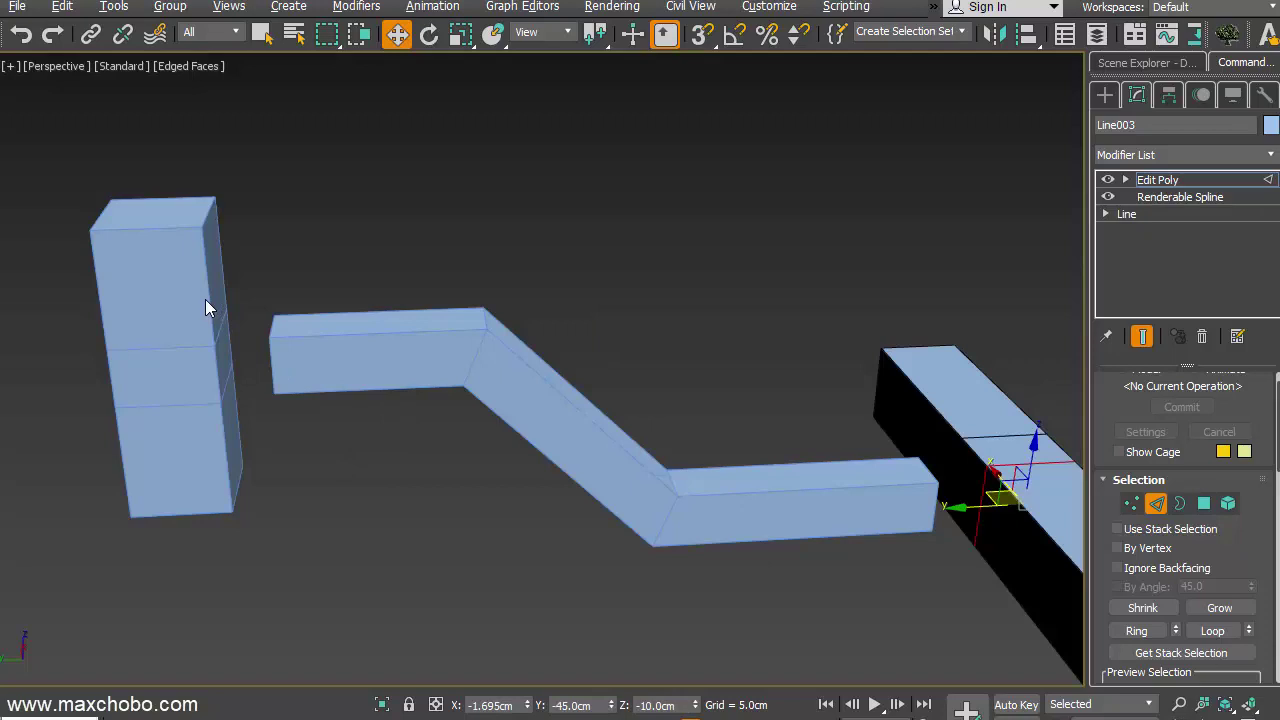
- Attach the bent beam and right-hand beam to the left pillar, then enter Polygon level with Move
key(2)
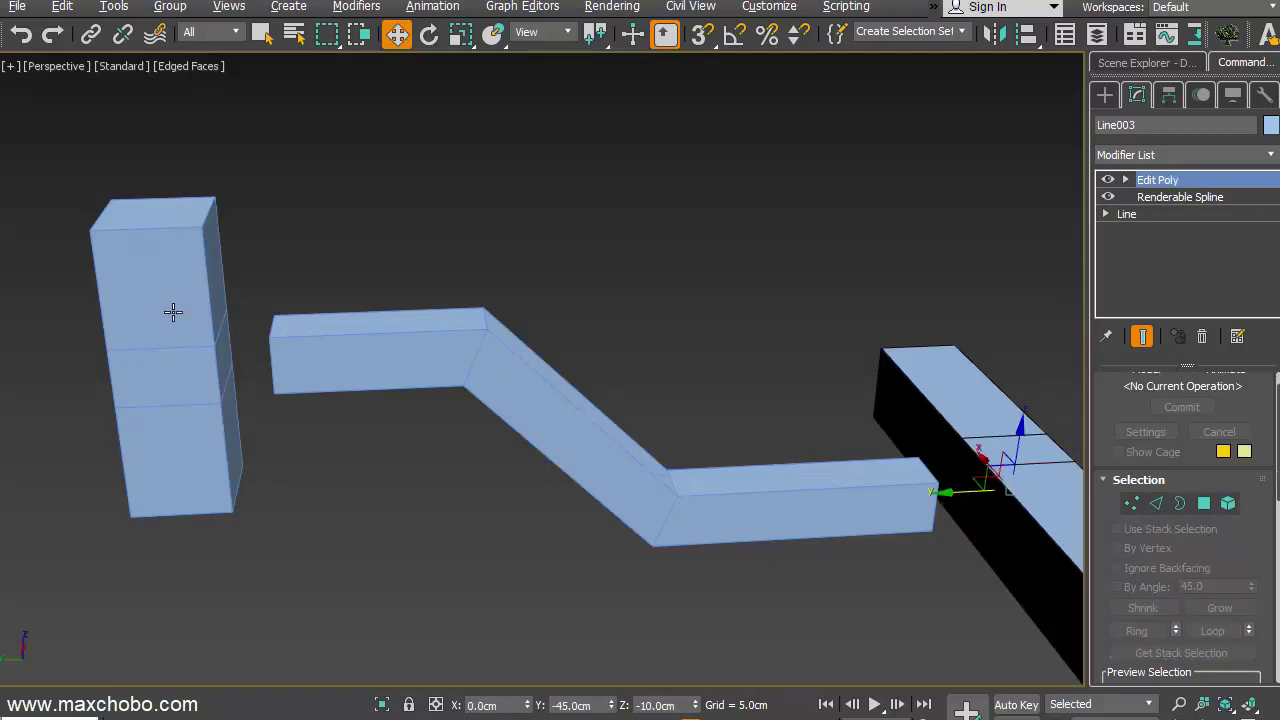
click(173, 312)
alt+middle_drag(239, 354, 170, 330)
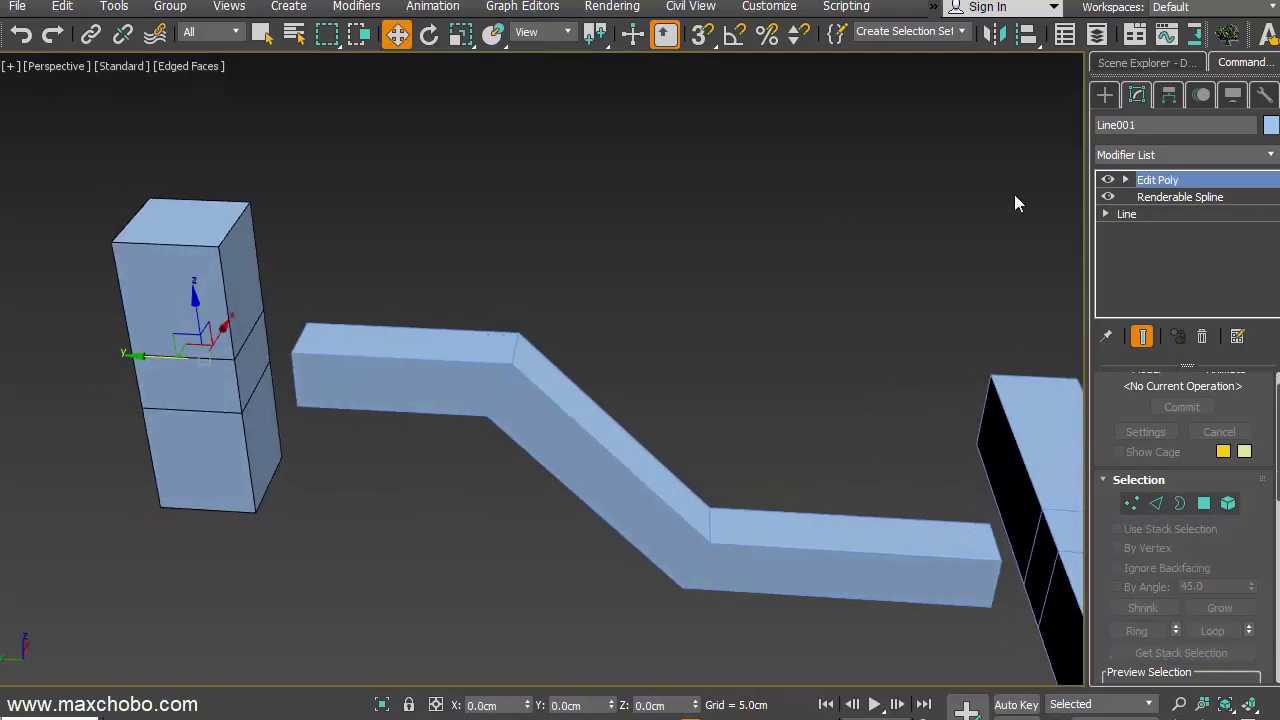
right_click(228, 293)
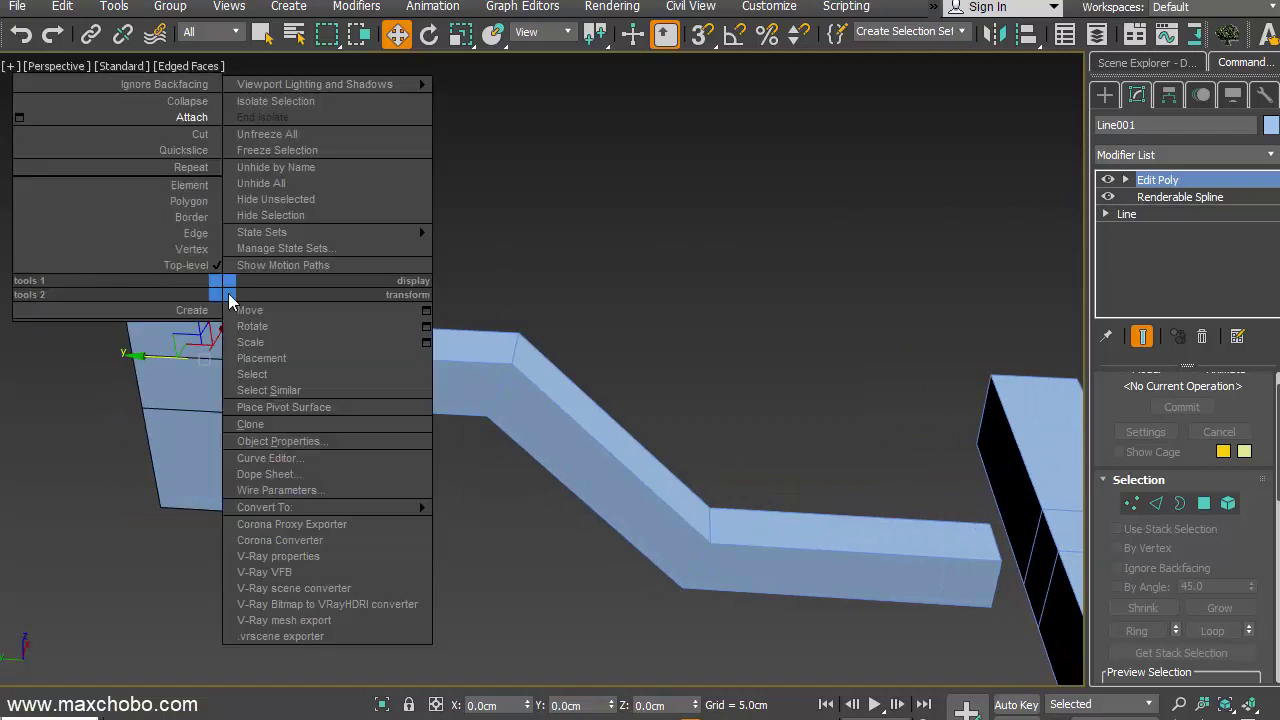
click(180, 117)
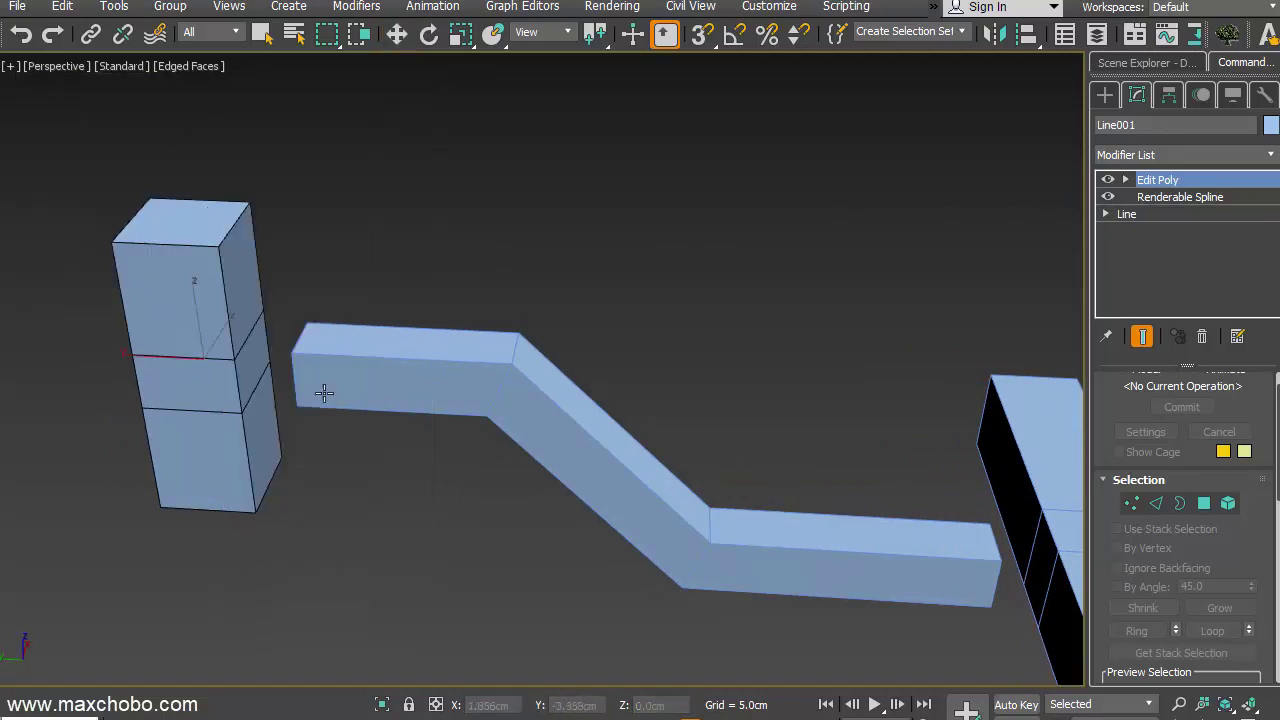
click(372, 382)
middle_drag(589, 509, 586, 437)
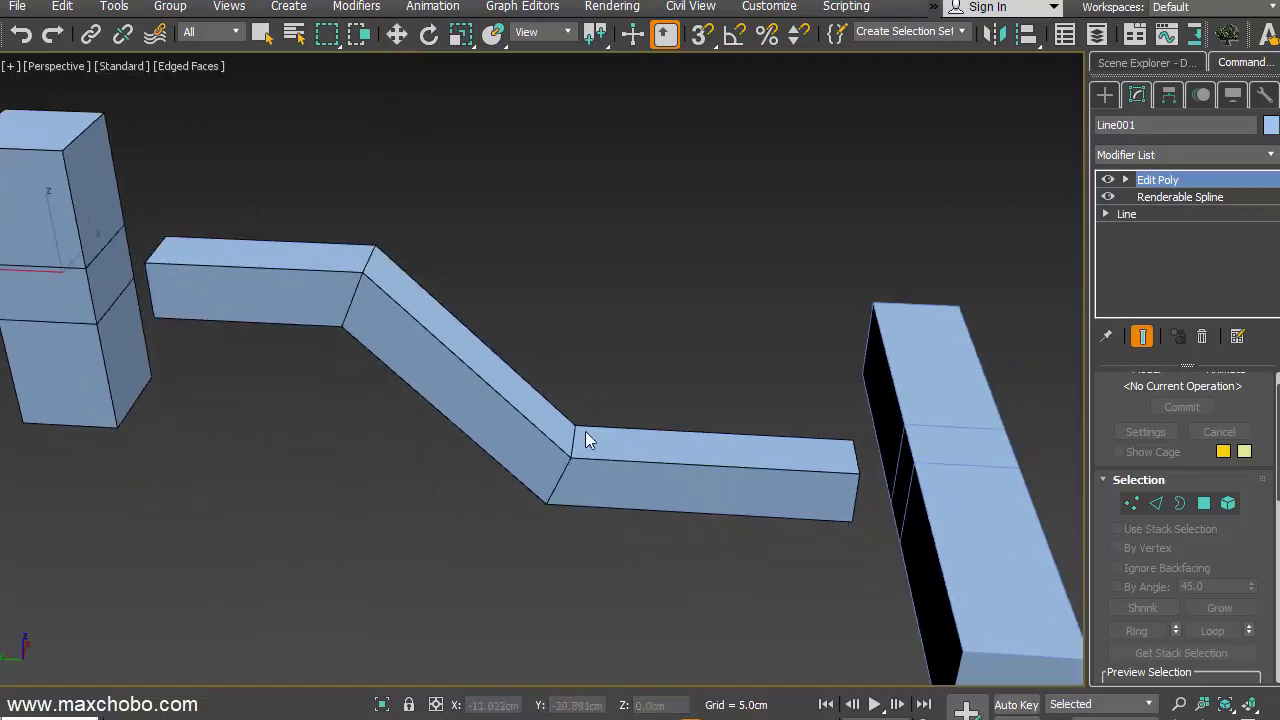
click(932, 428)
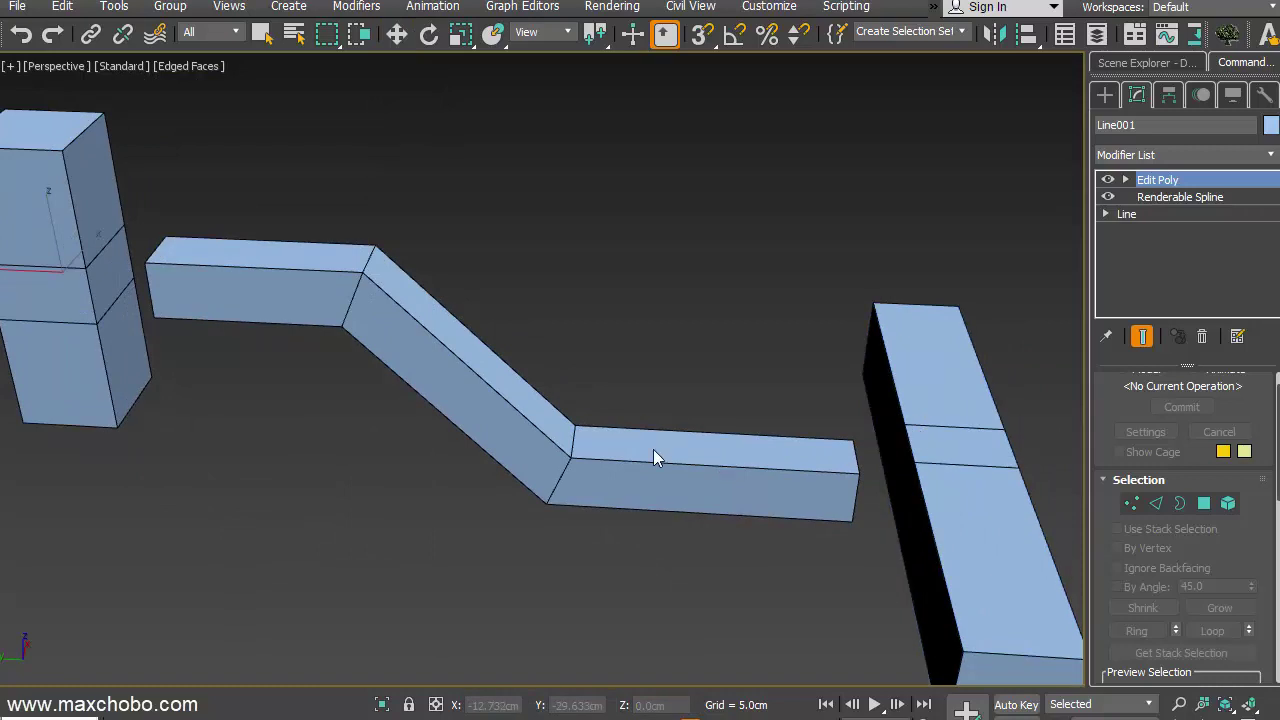
middle_drag(326, 428, 366, 423)
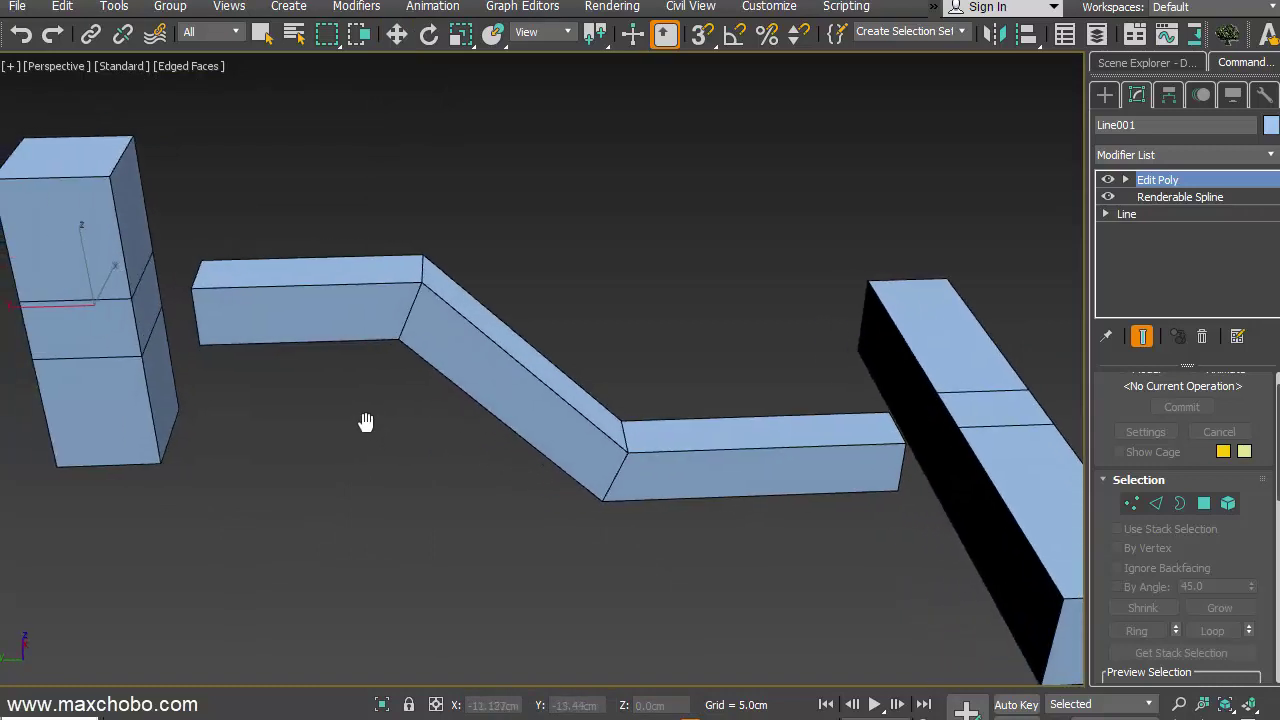
key(w)
key(4)
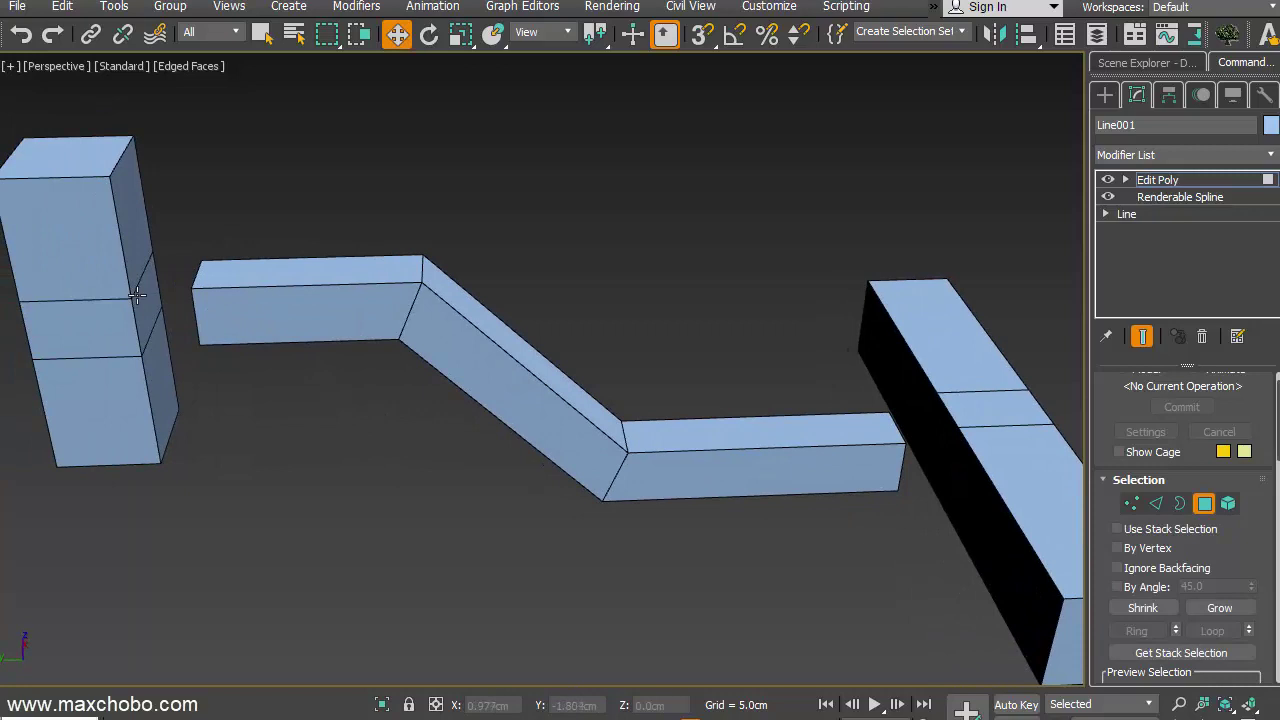
- Bridge the bent beam's left end face to the facing left column face
click(137, 295)
alt+middle_drag(300, 320, 369, 314)
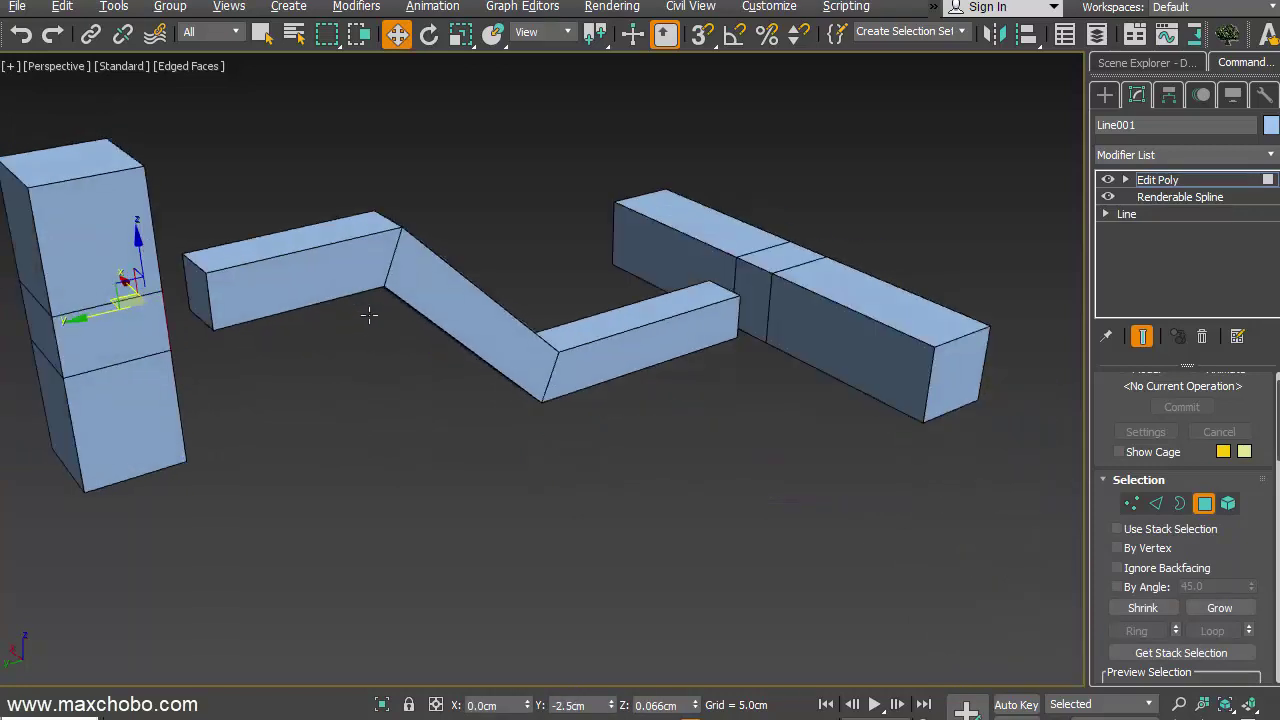
click(205, 292)
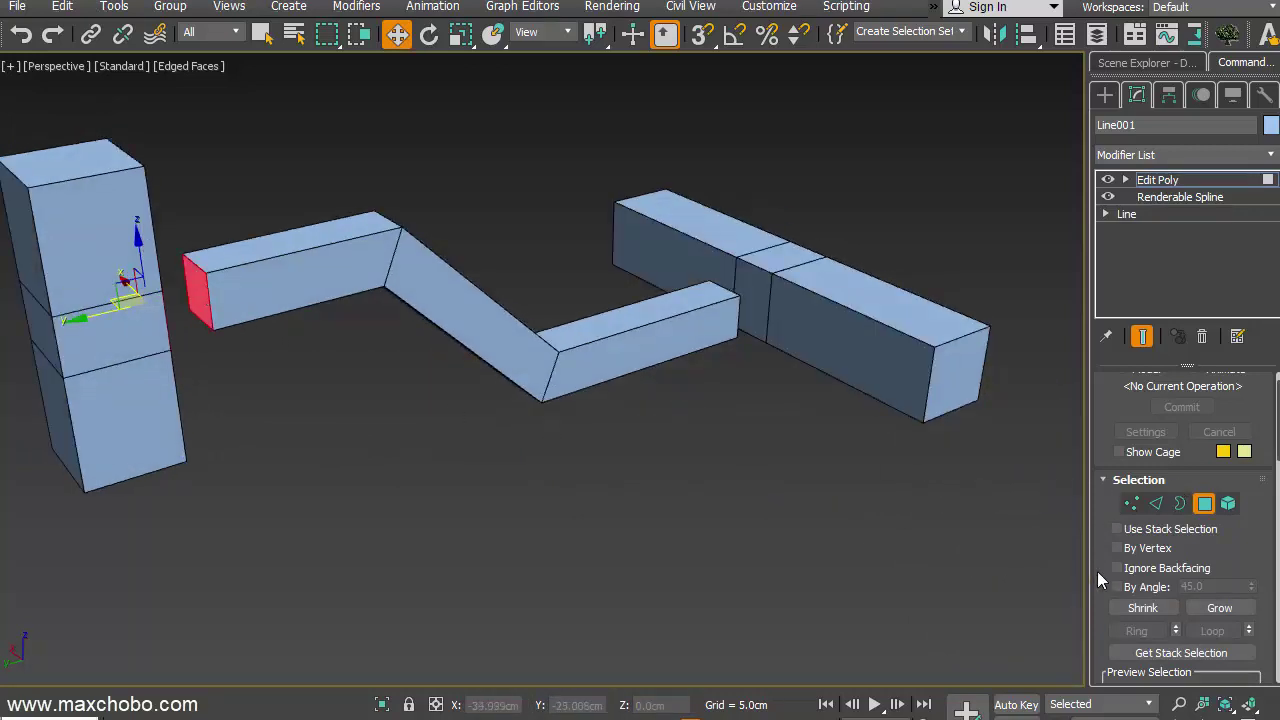
scroll(1100, 571, down, 1)
scroll(1109, 570, down, 1)
scroll(1109, 570, down, 1)
click(1133, 586)
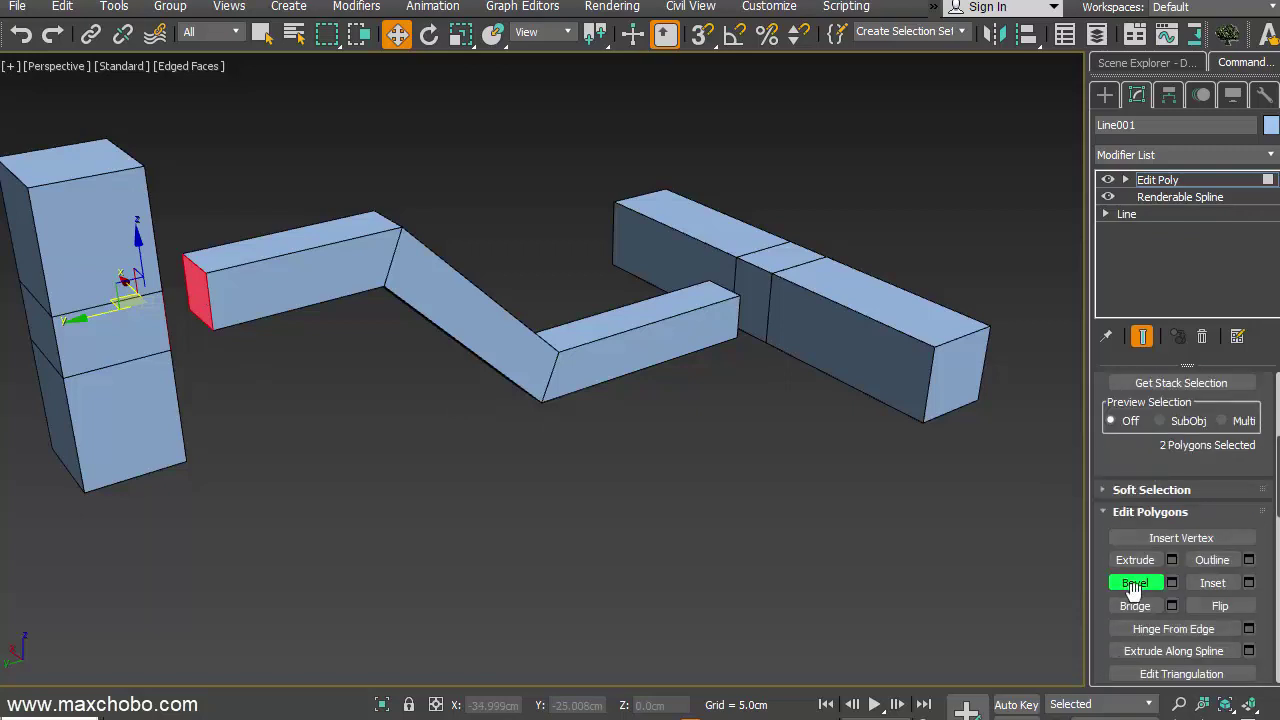
click(1135, 605)
- Bridge the bent beam's right end face to the facing right column face
alt+middle_drag(794, 468, 760, 403)
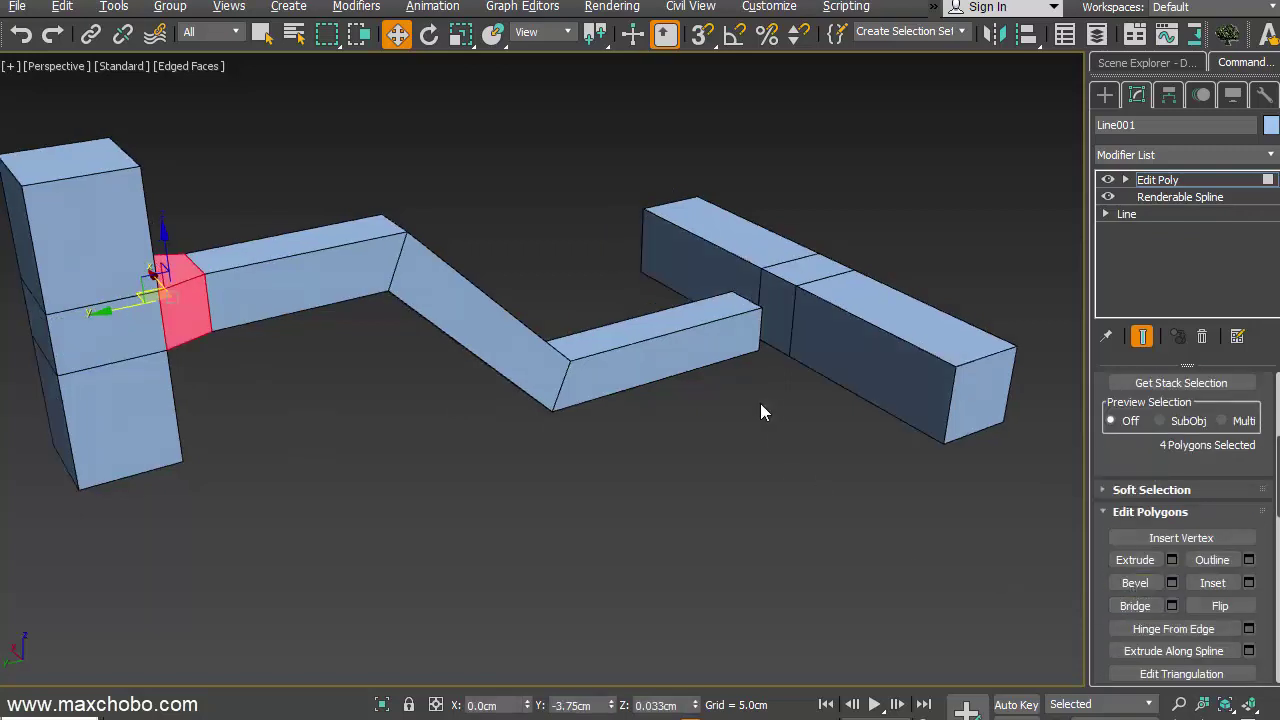
click(772, 338)
alt+middle_drag(777, 323, 686, 423)
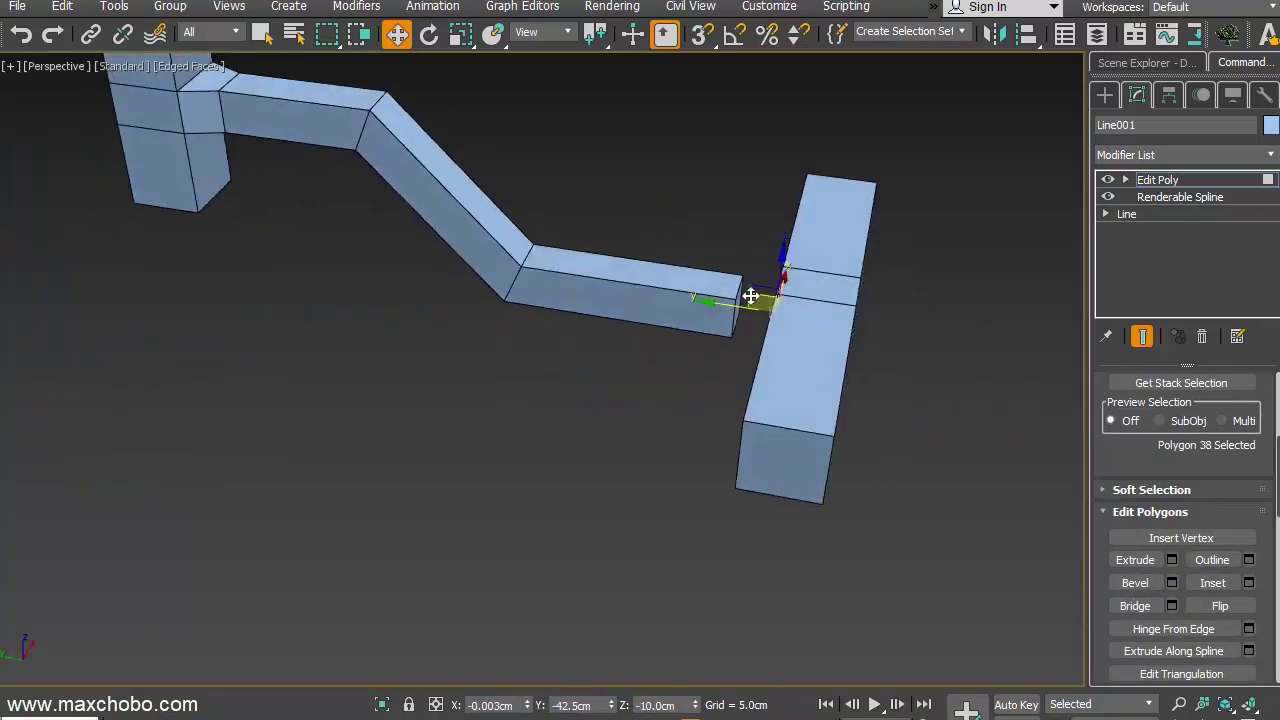
alt+middle_drag(746, 342, 755, 296)
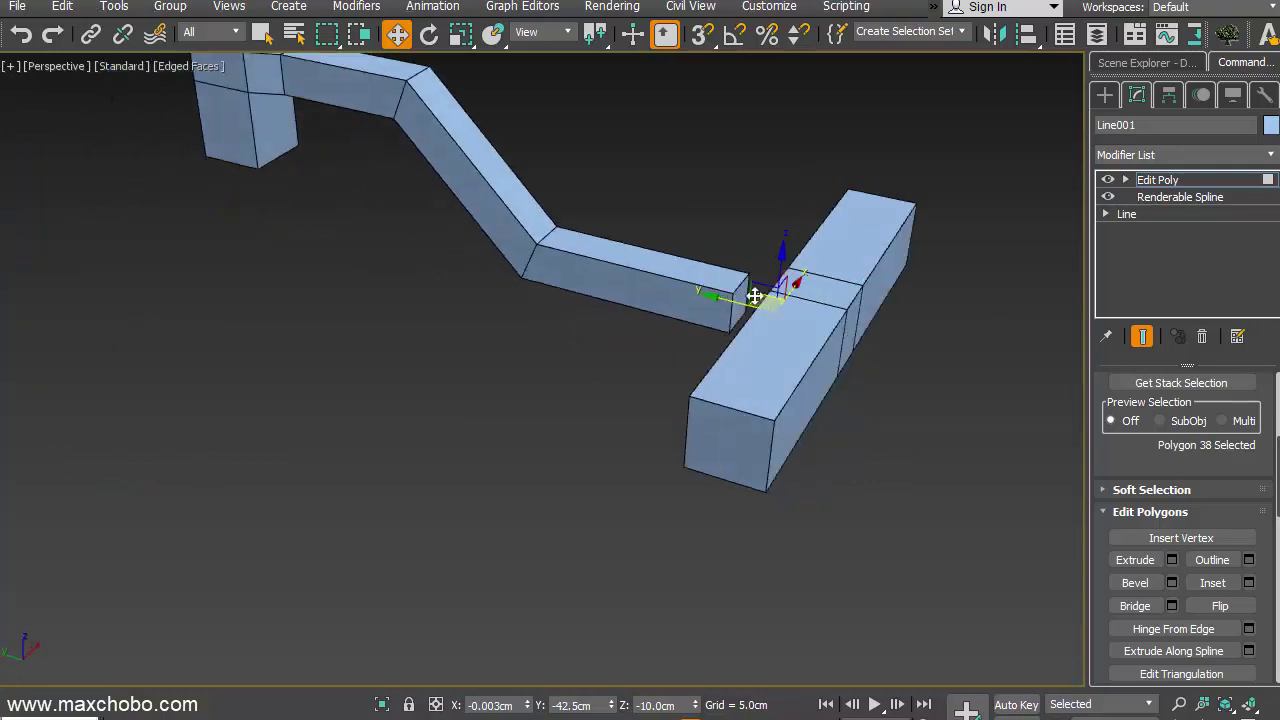
scroll(755, 296, up, 5)
ctrl+click(699, 310)
scroll(689, 363, down, 5)
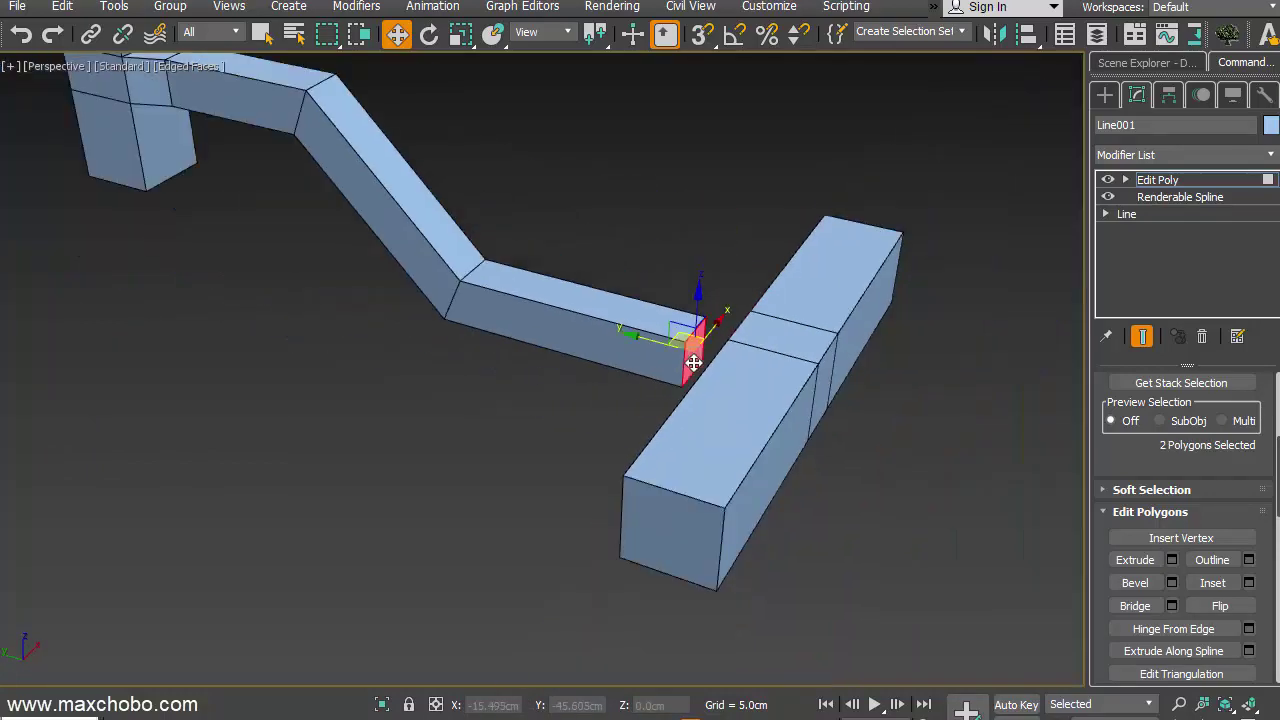
alt+middle_drag(694, 343, 744, 410)
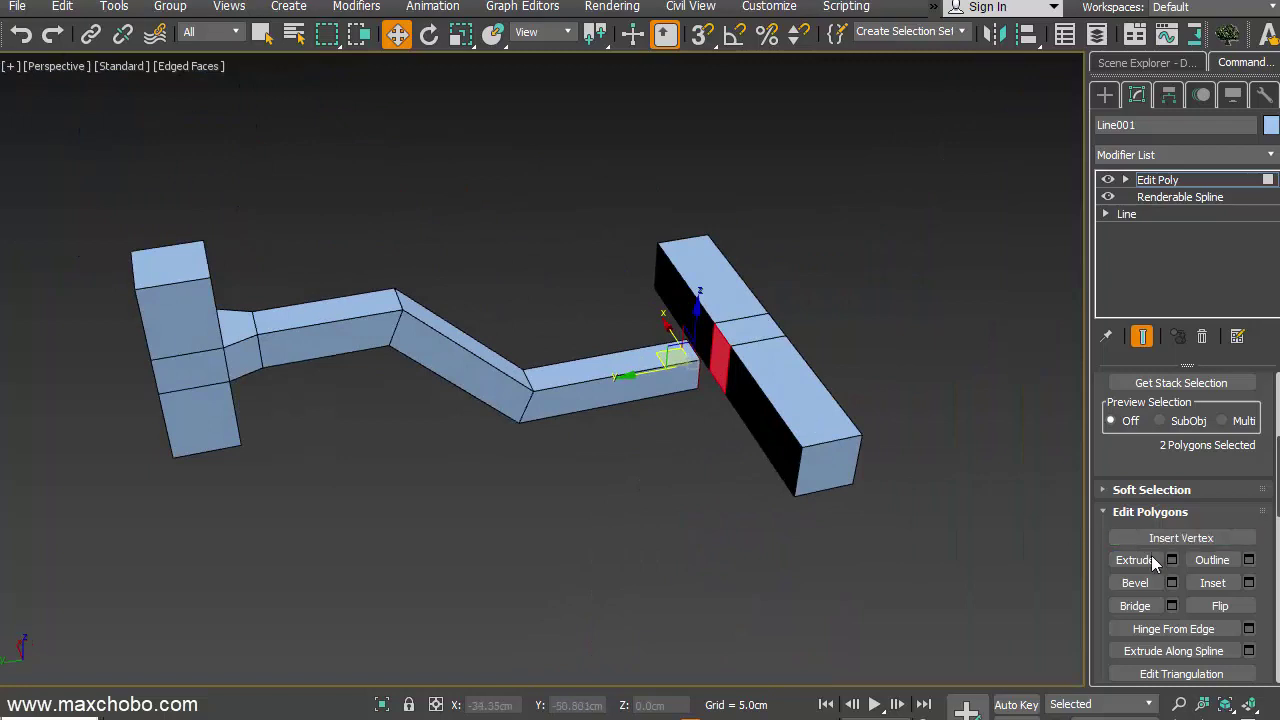
click(1135, 605)
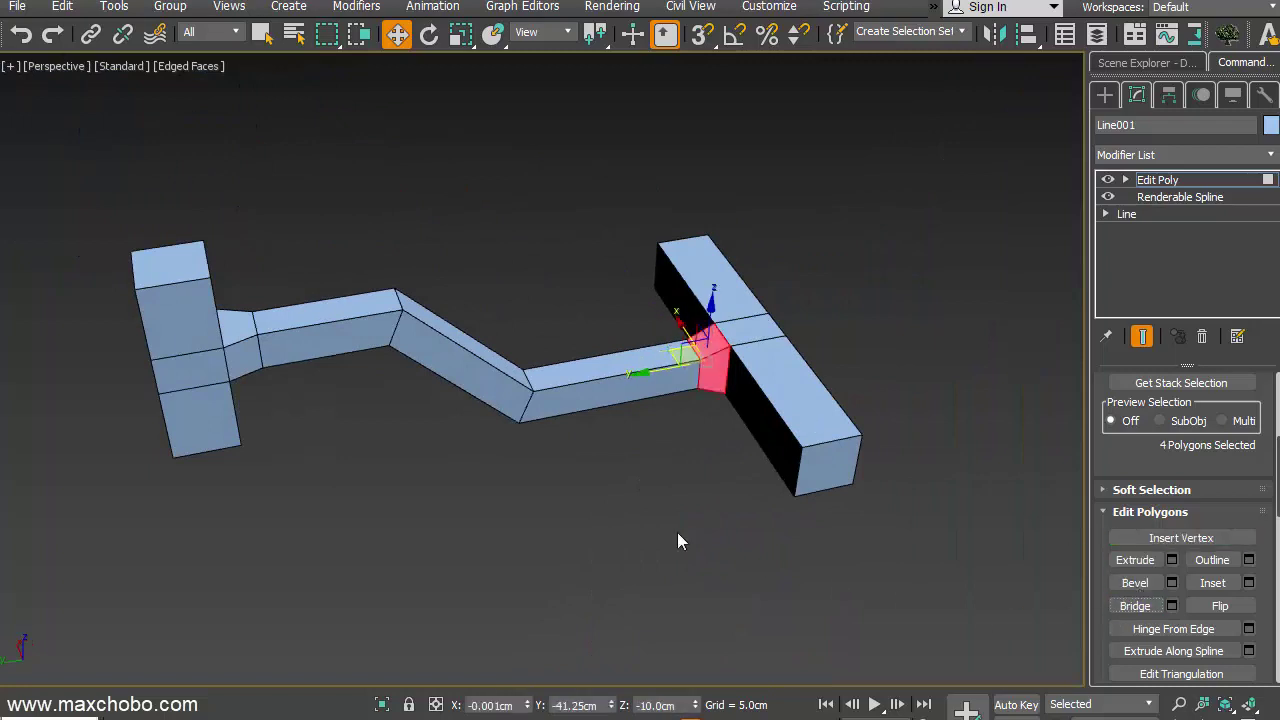
- Add TurboSmooth with 3 iterations and Isoline Display, then return to the Edit Poly level
key(4)
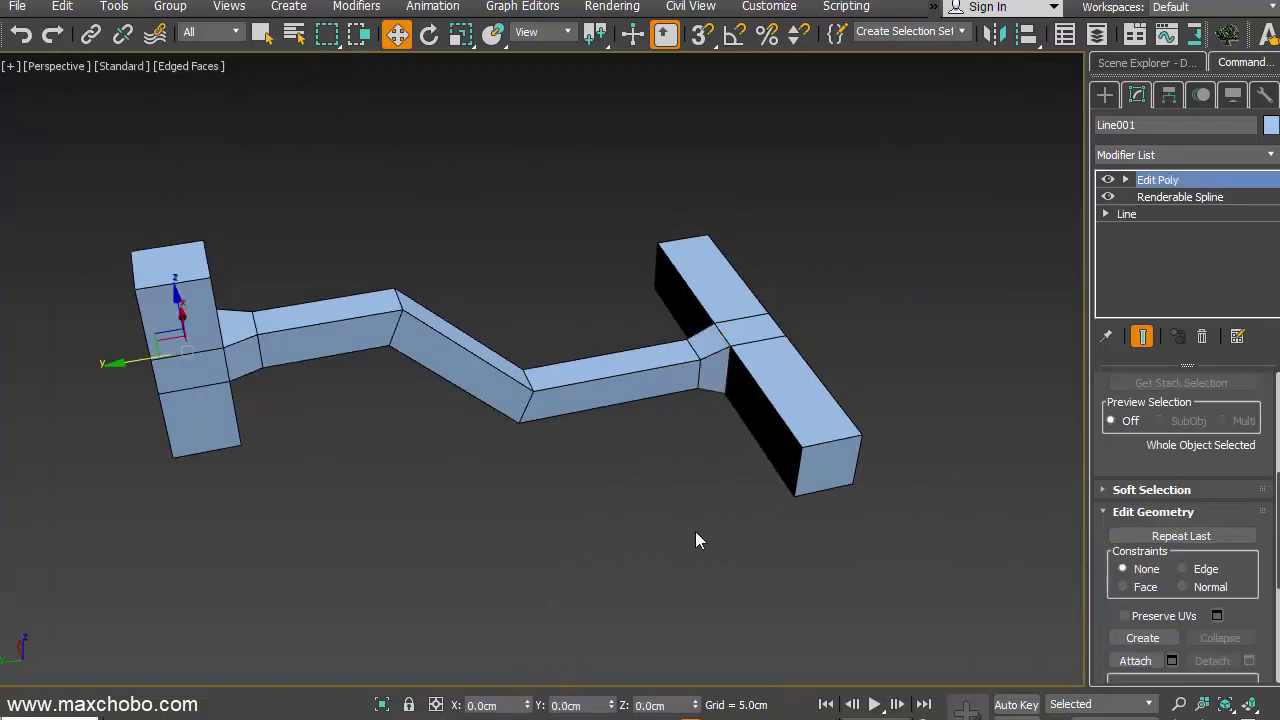
key(ctrl+t)
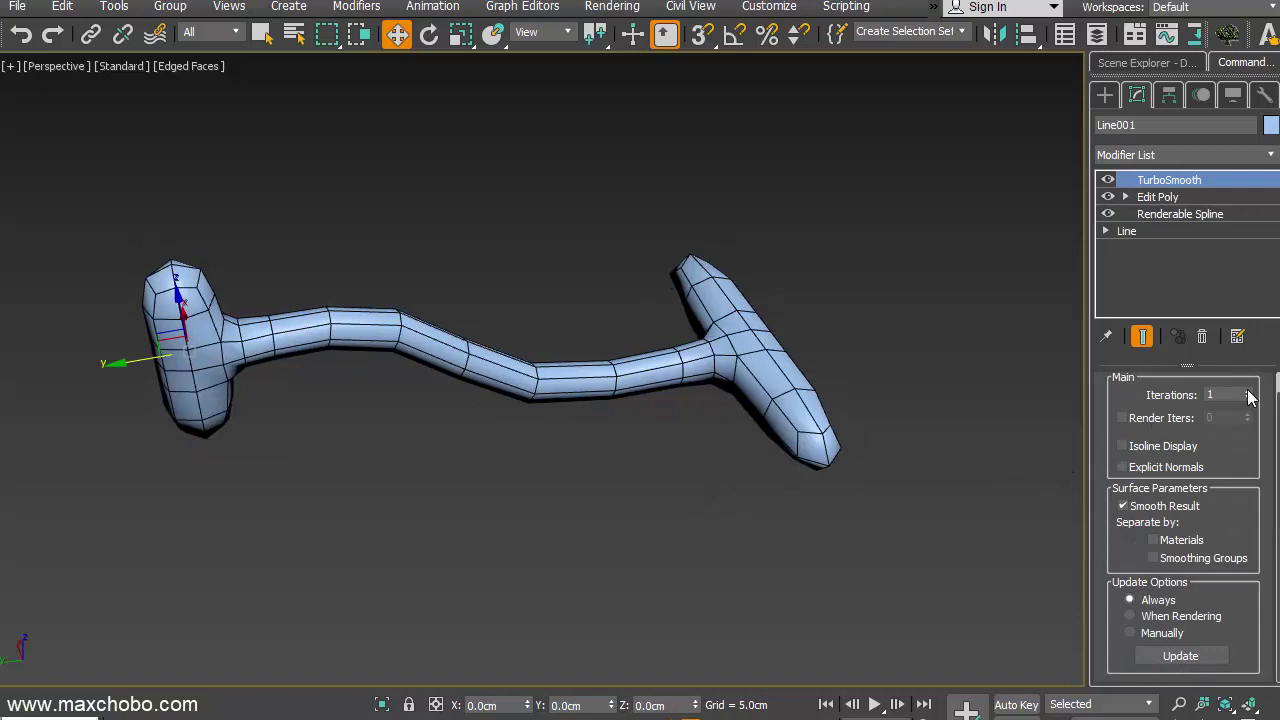
click(1248, 391)
click(1248, 391)
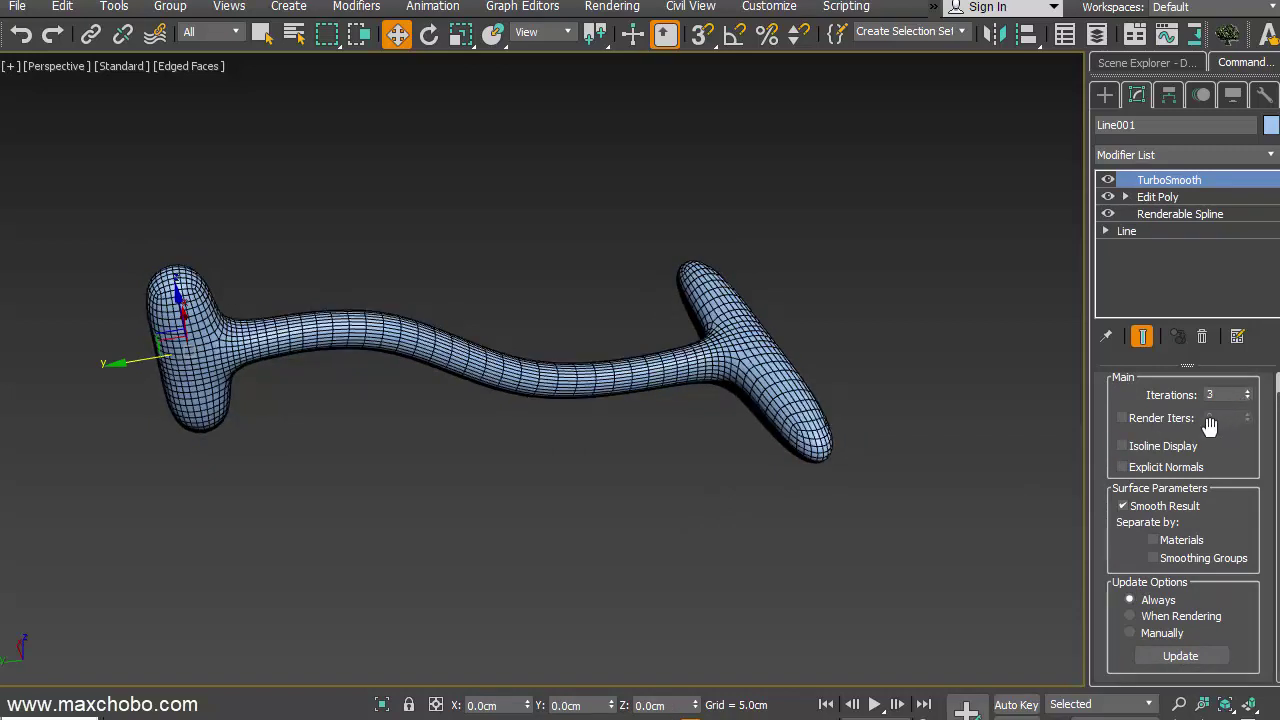
click(1134, 448)
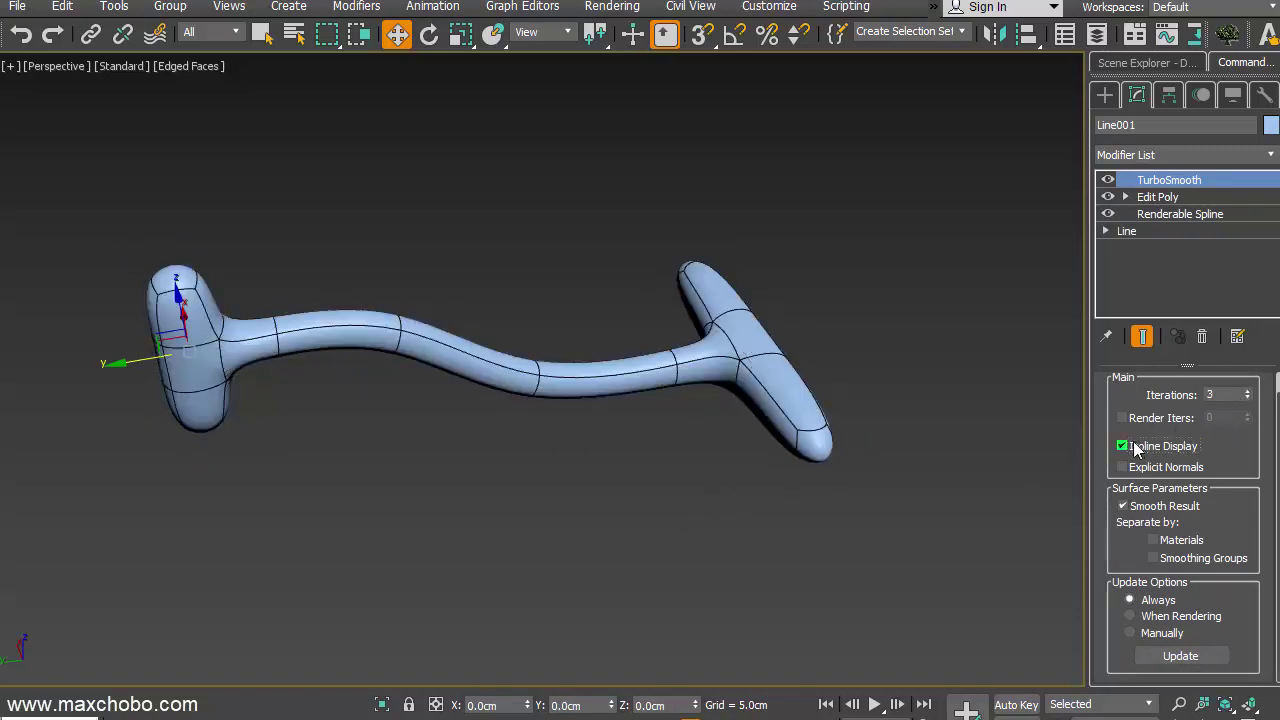
click(1166, 204)
middle_drag(806, 466, 746, 480)
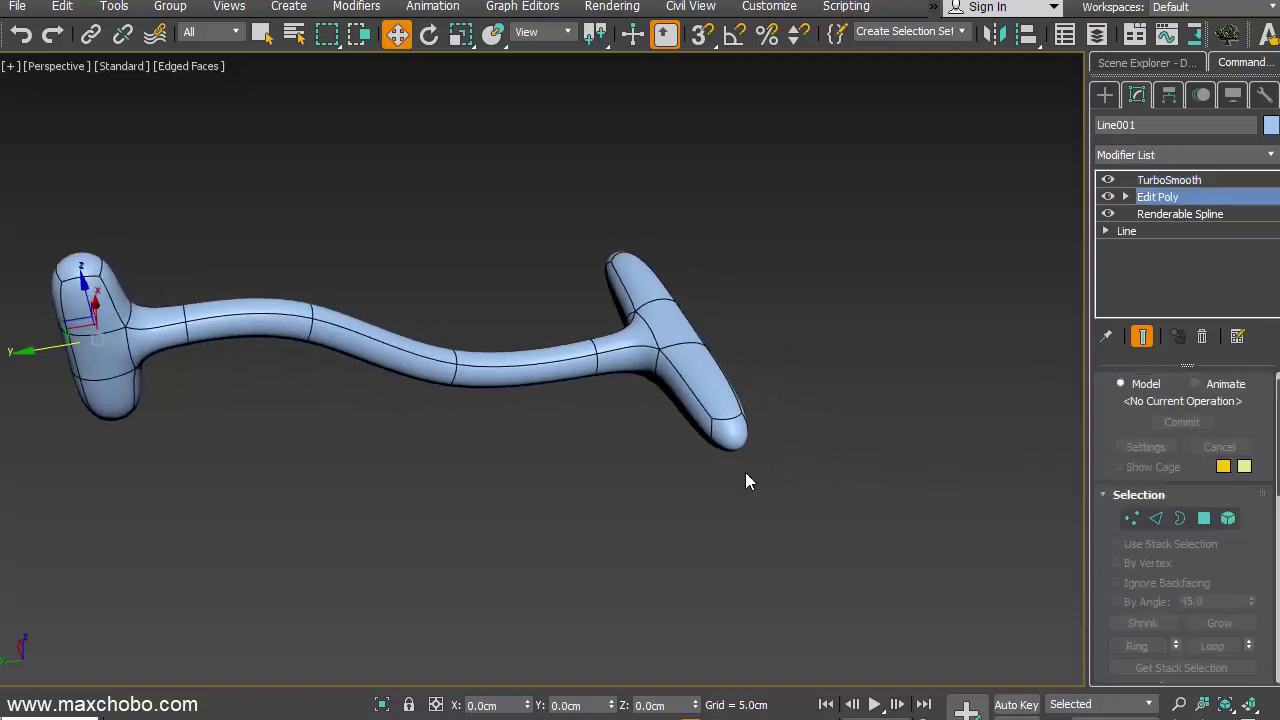
- Select the end-cap polygons at both ends of the two crossbars
key(4)
click(729, 444)
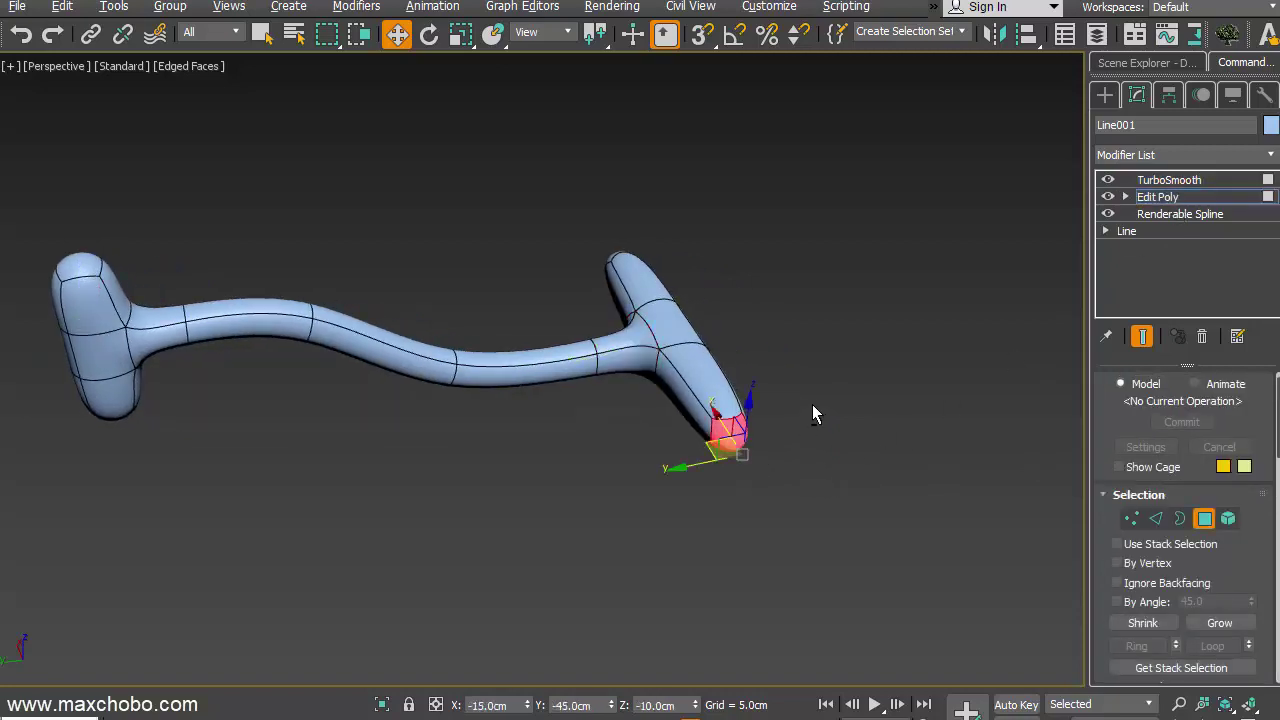
mouse_move(812, 404)
alt+middle_down()
mouse_move(501, 422)
mouse_move(586, 414)
alt+middle_up()
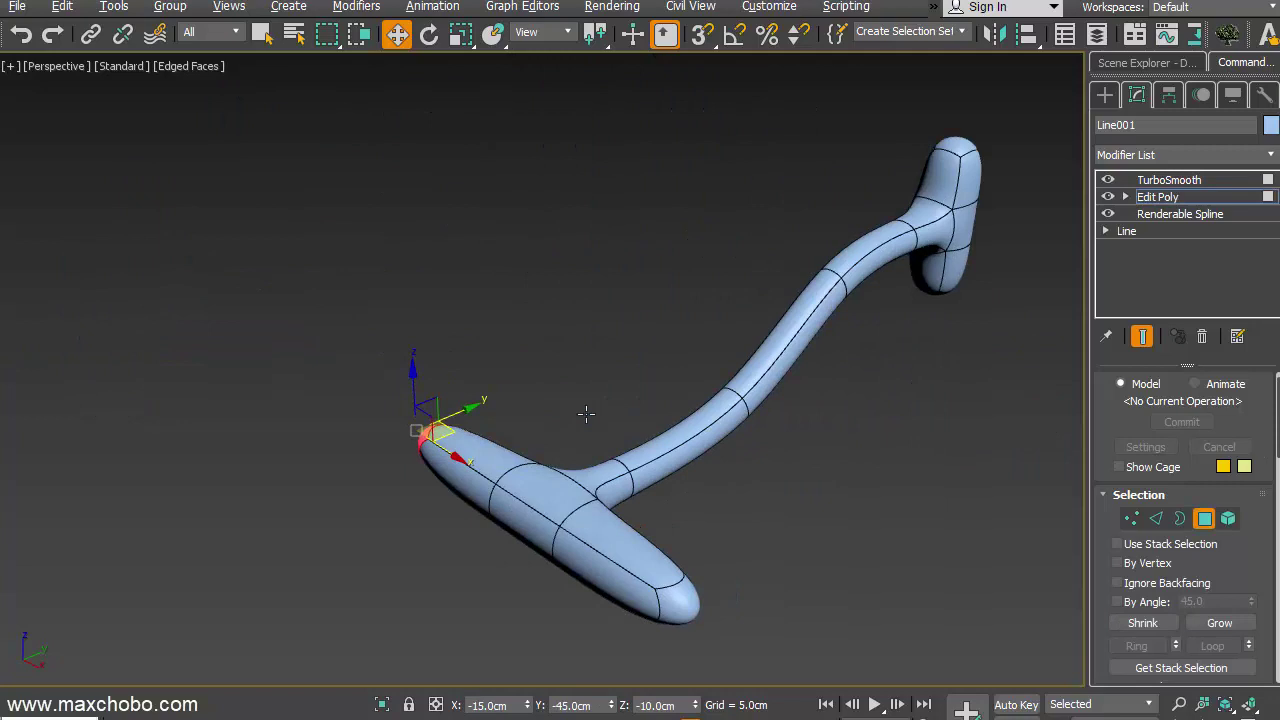
ctrl+click(648, 605)
alt+click(614, 592)
ctrl+click(689, 608)
alt+middle_drag(689, 608, 751, 403)
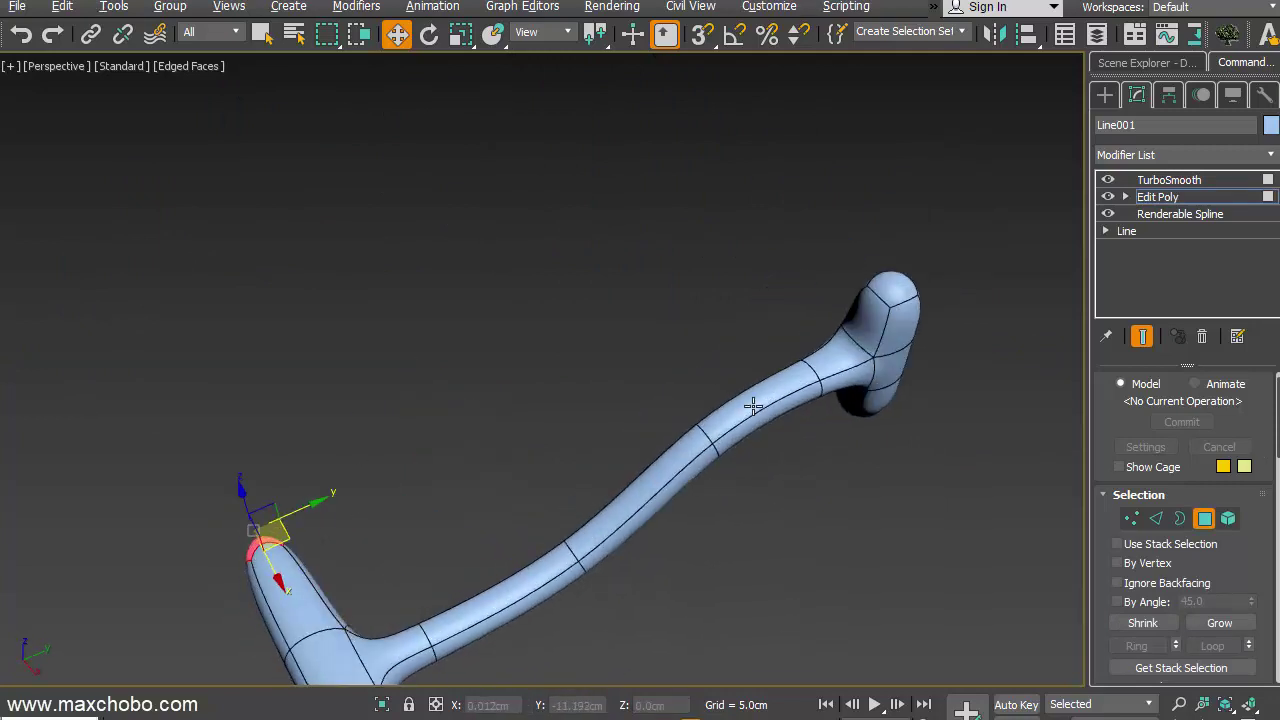
ctrl+click(899, 286)
mouse_move(899, 286)
alt+middle_down()
mouse_move(879, 346)
mouse_move(850, 305)
mouse_move(889, 429)
alt+middle_up()
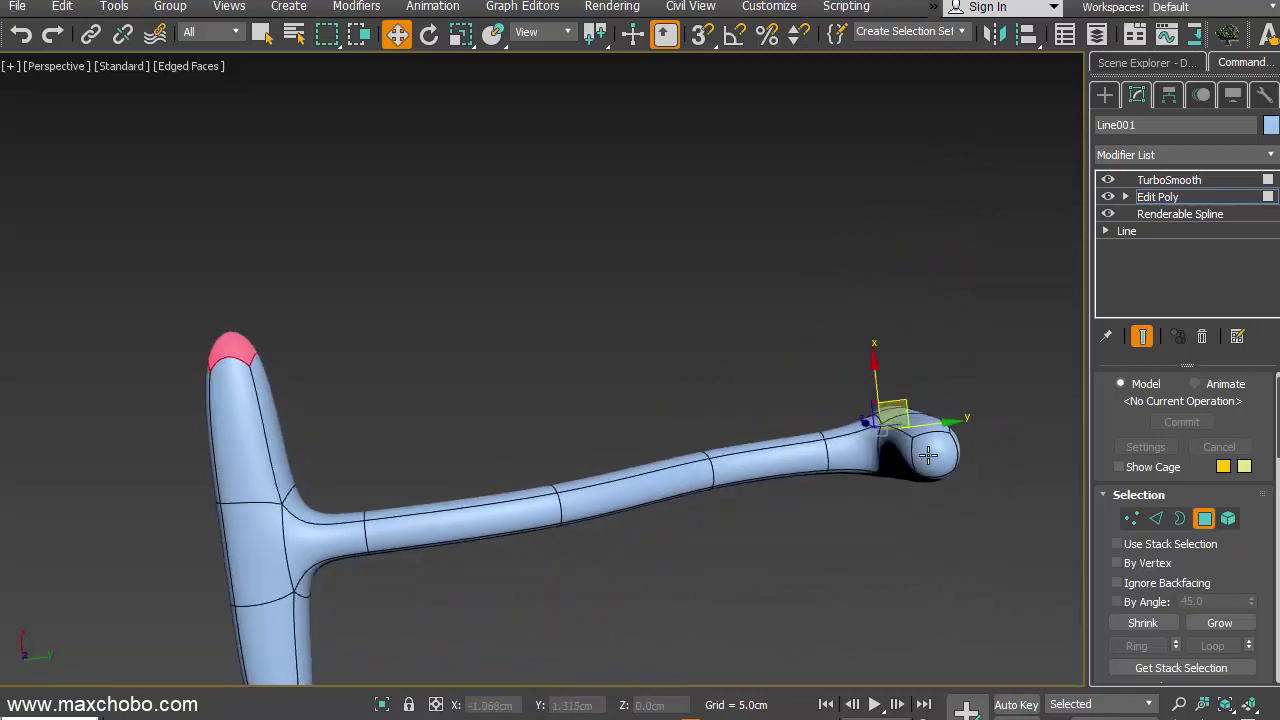
ctrl+click(928, 455)
- Delete the selected end caps and check the open tube ends from the side
key(Delete)
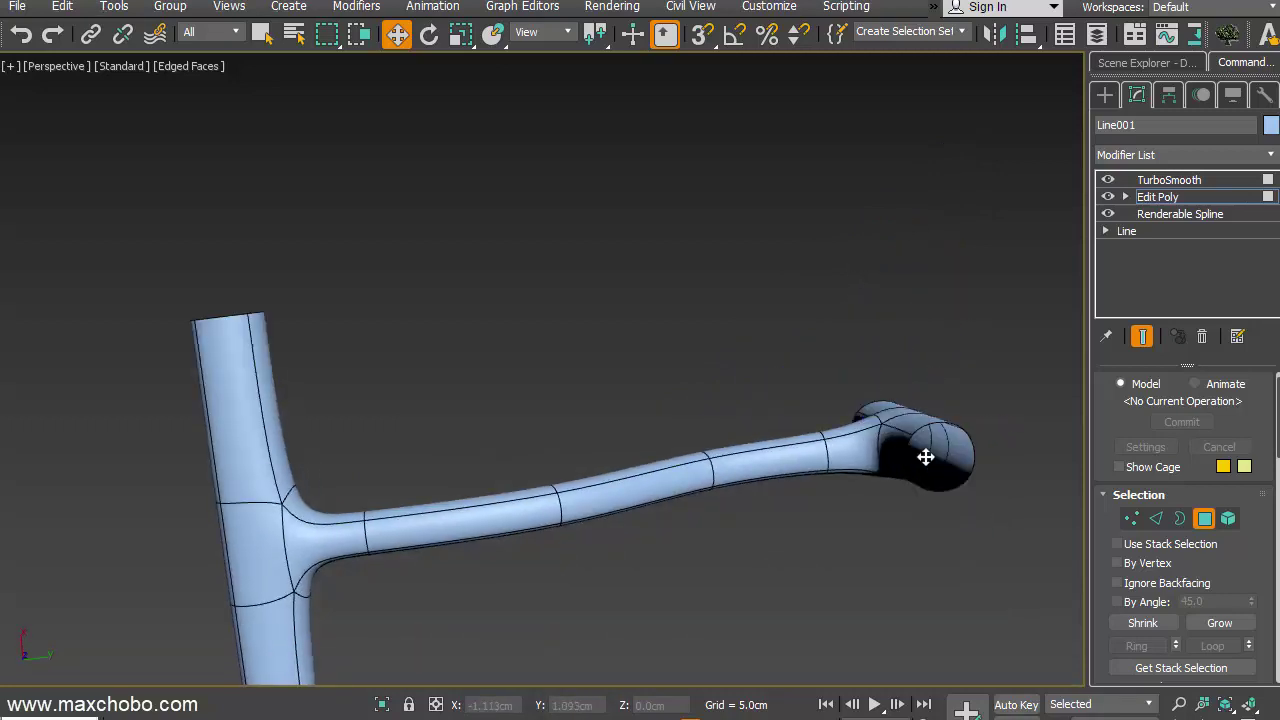
mouse_move(714, 443)
alt+middle_down()
mouse_move(746, 583)
mouse_move(905, 648)
mouse_move(818, 632)
alt+middle_up()
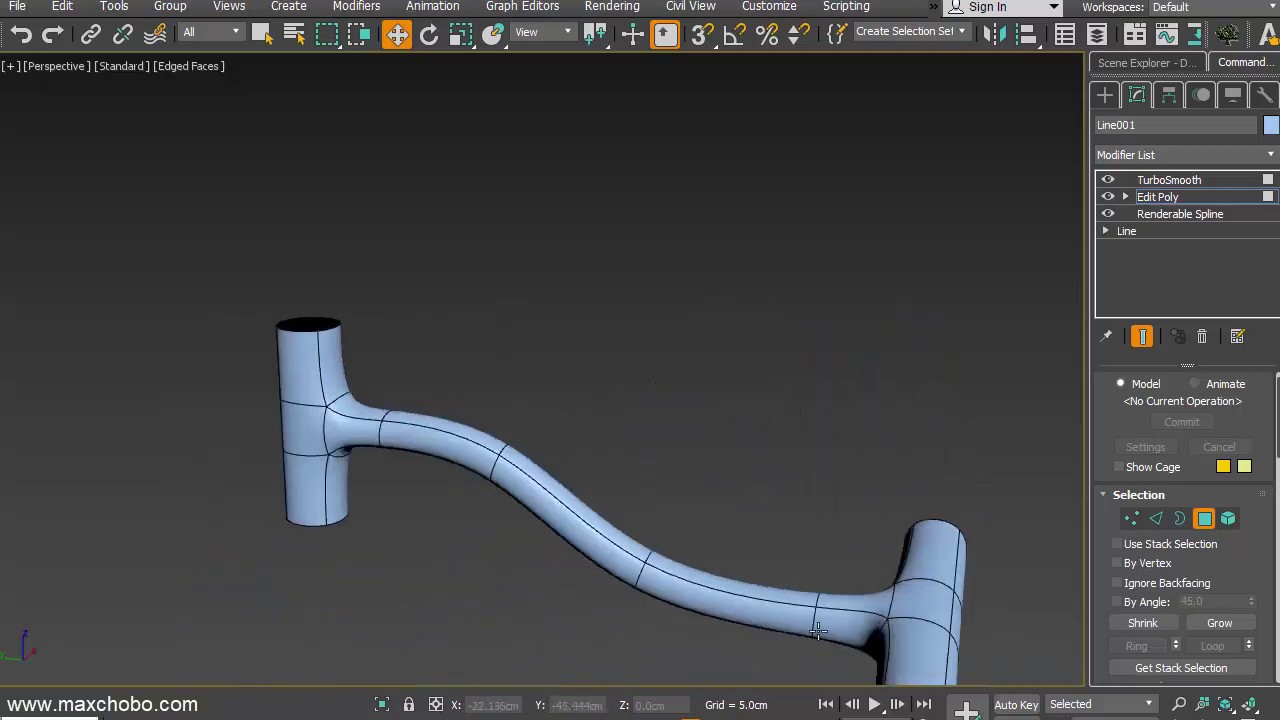
middle_drag(705, 591, 695, 537)
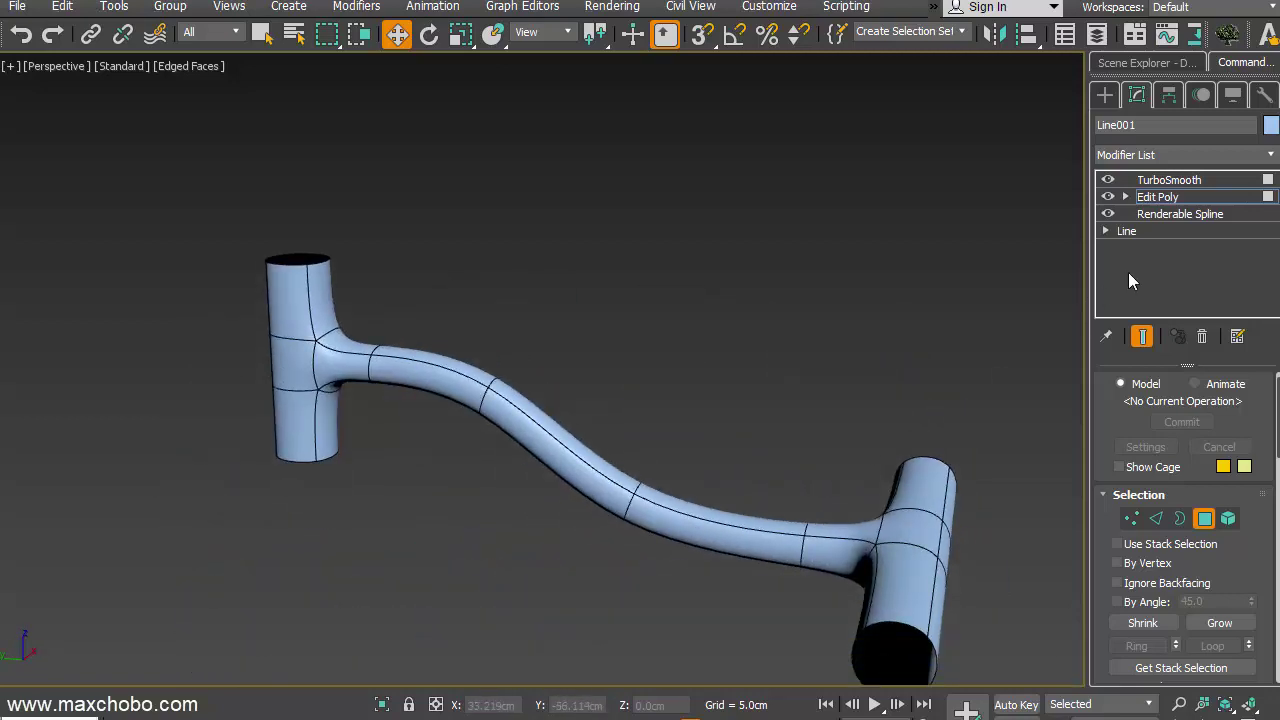
- Exit polygon editing, then pan and orbit to inspect the smoothed handle's continuous tube and hollow ends
key(4)
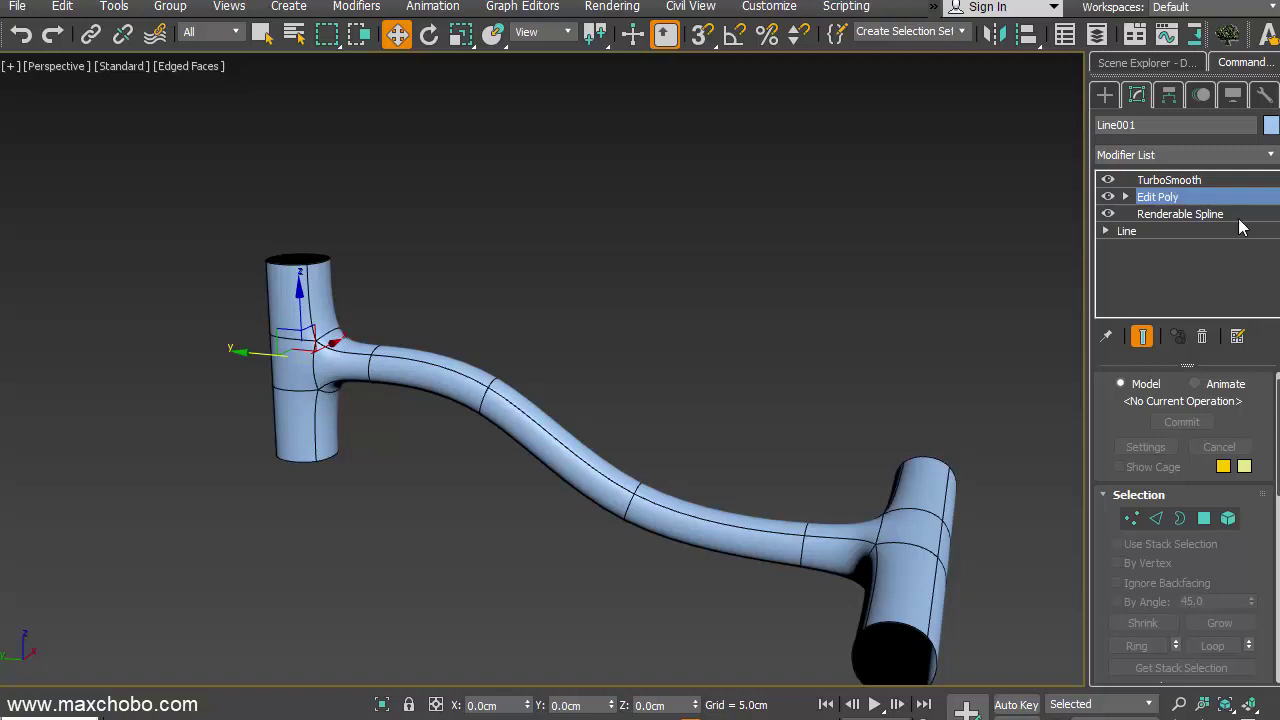
middle_drag(618, 483, 594, 423)
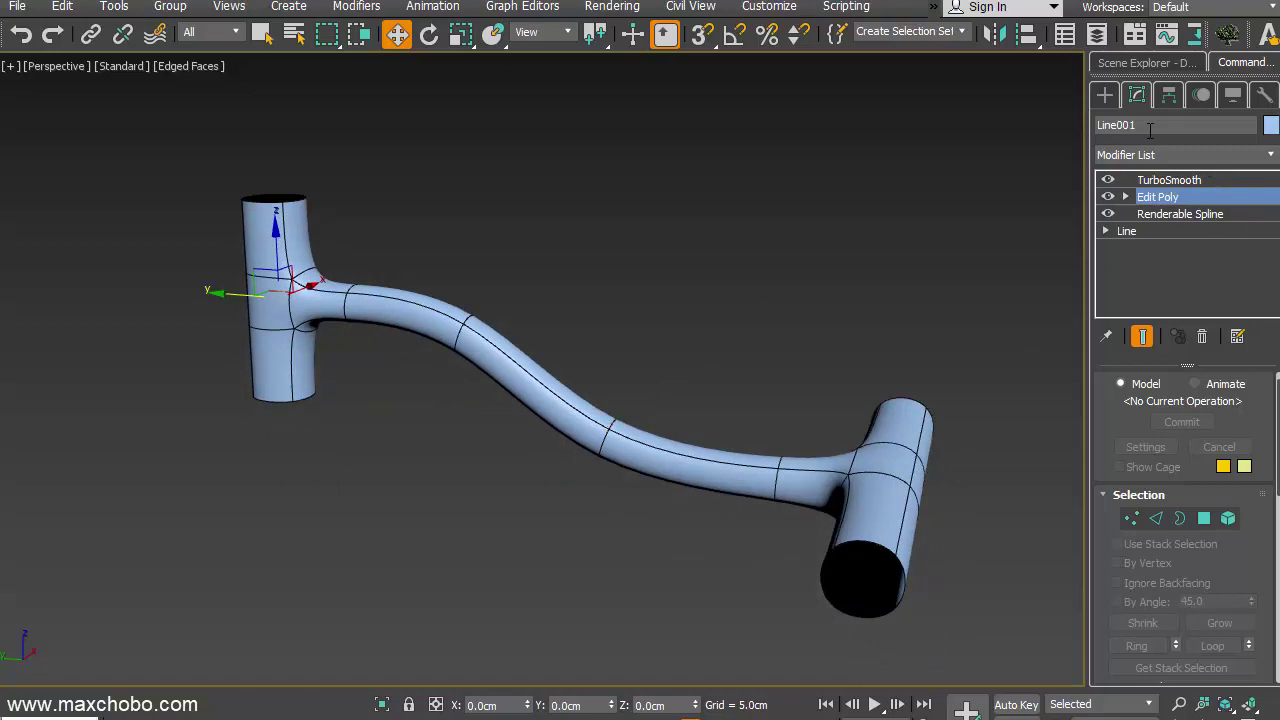
mouse_move(589, 423)
alt+middle_down()
mouse_move(620, 443)
mouse_move(653, 441)
alt+middle_up()
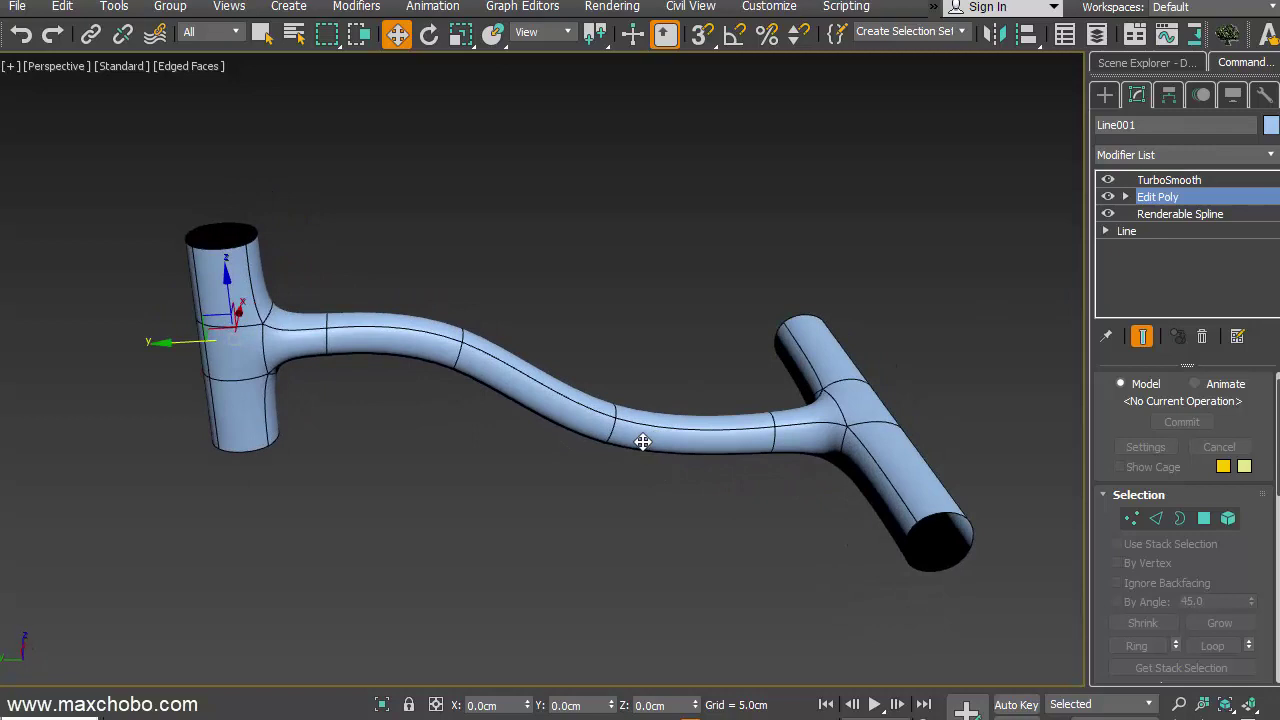